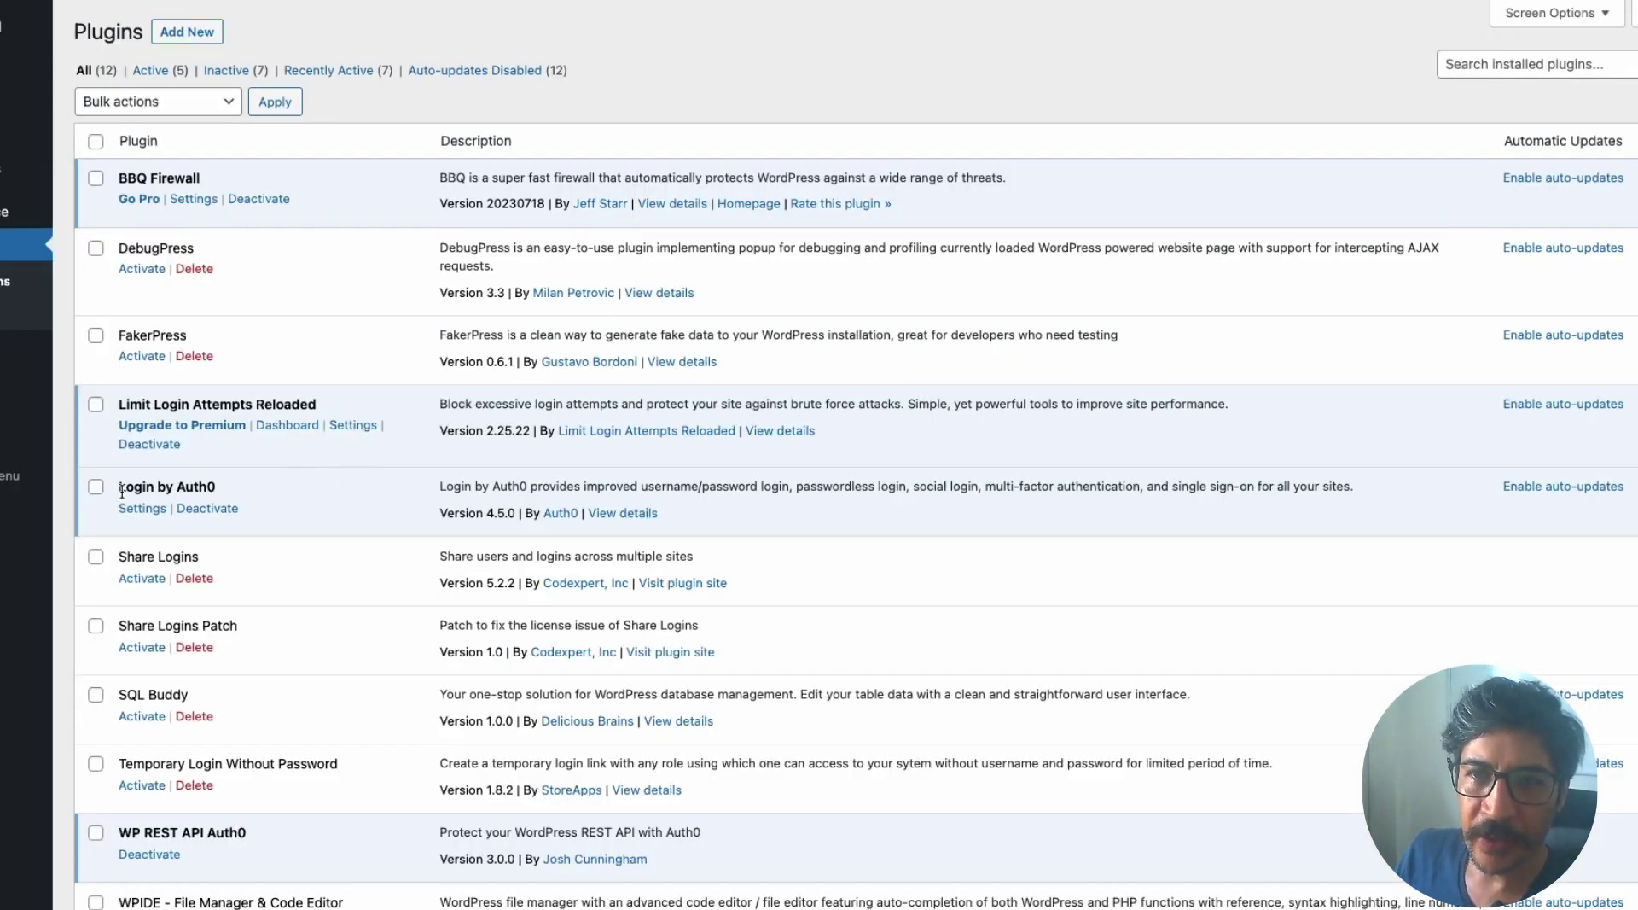
Check the Login by Auth0 plugin entry and read the Basic Authentication handler README in the Basic-Auth repository.
double_click(184, 489)
click(281, 500)
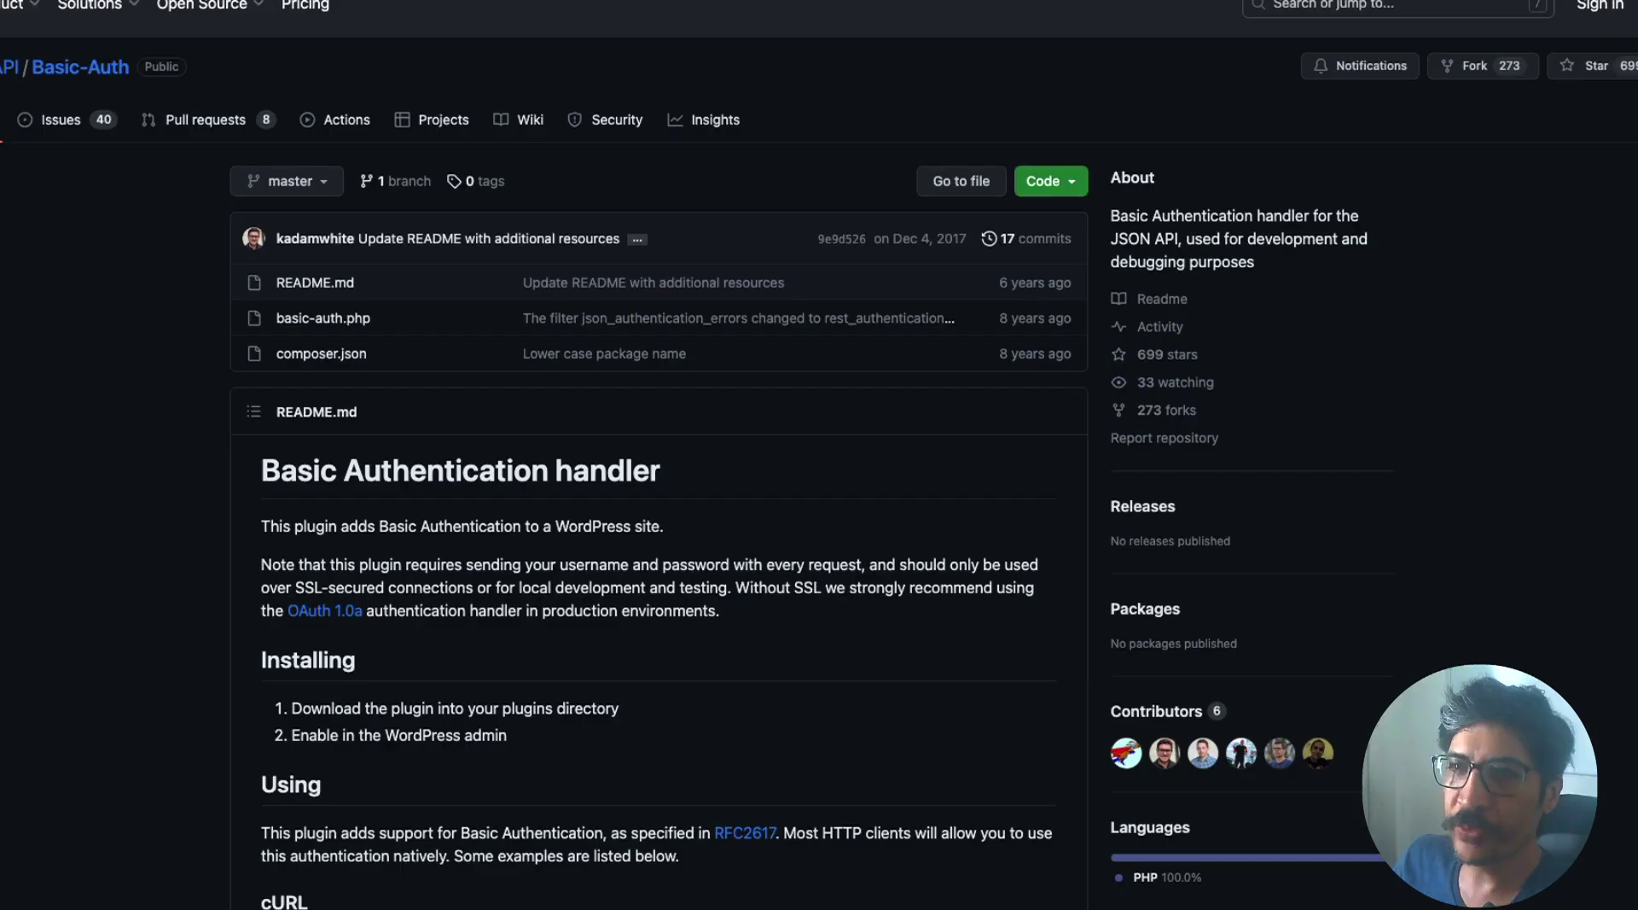
scroll(736, 702, down, 1)
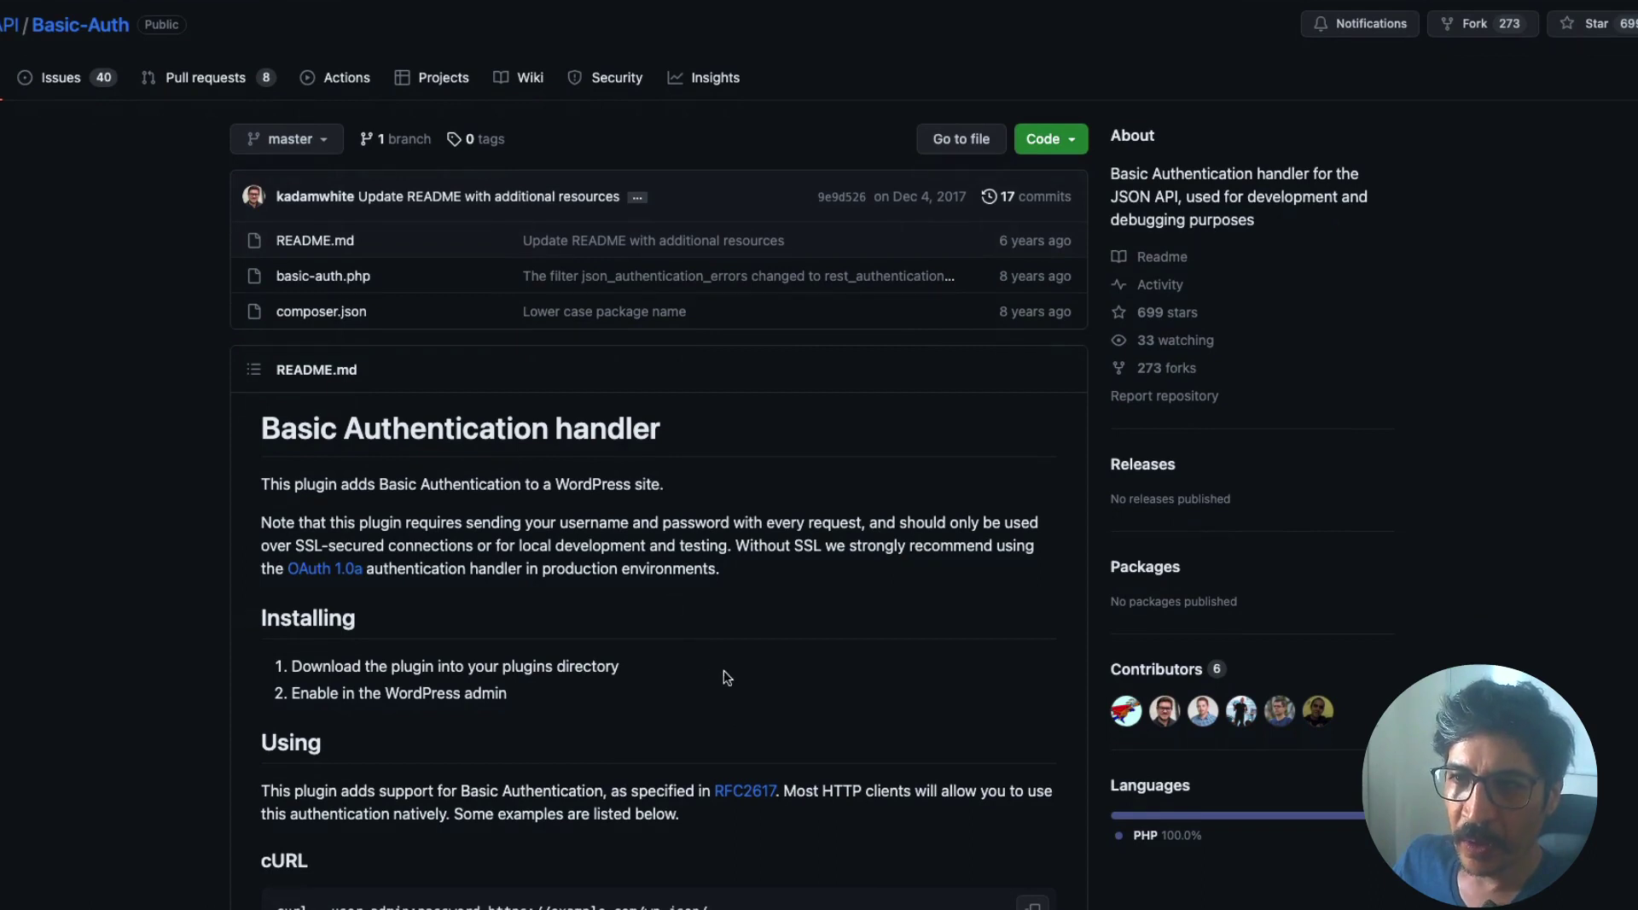
scroll(723, 669, down, 2)
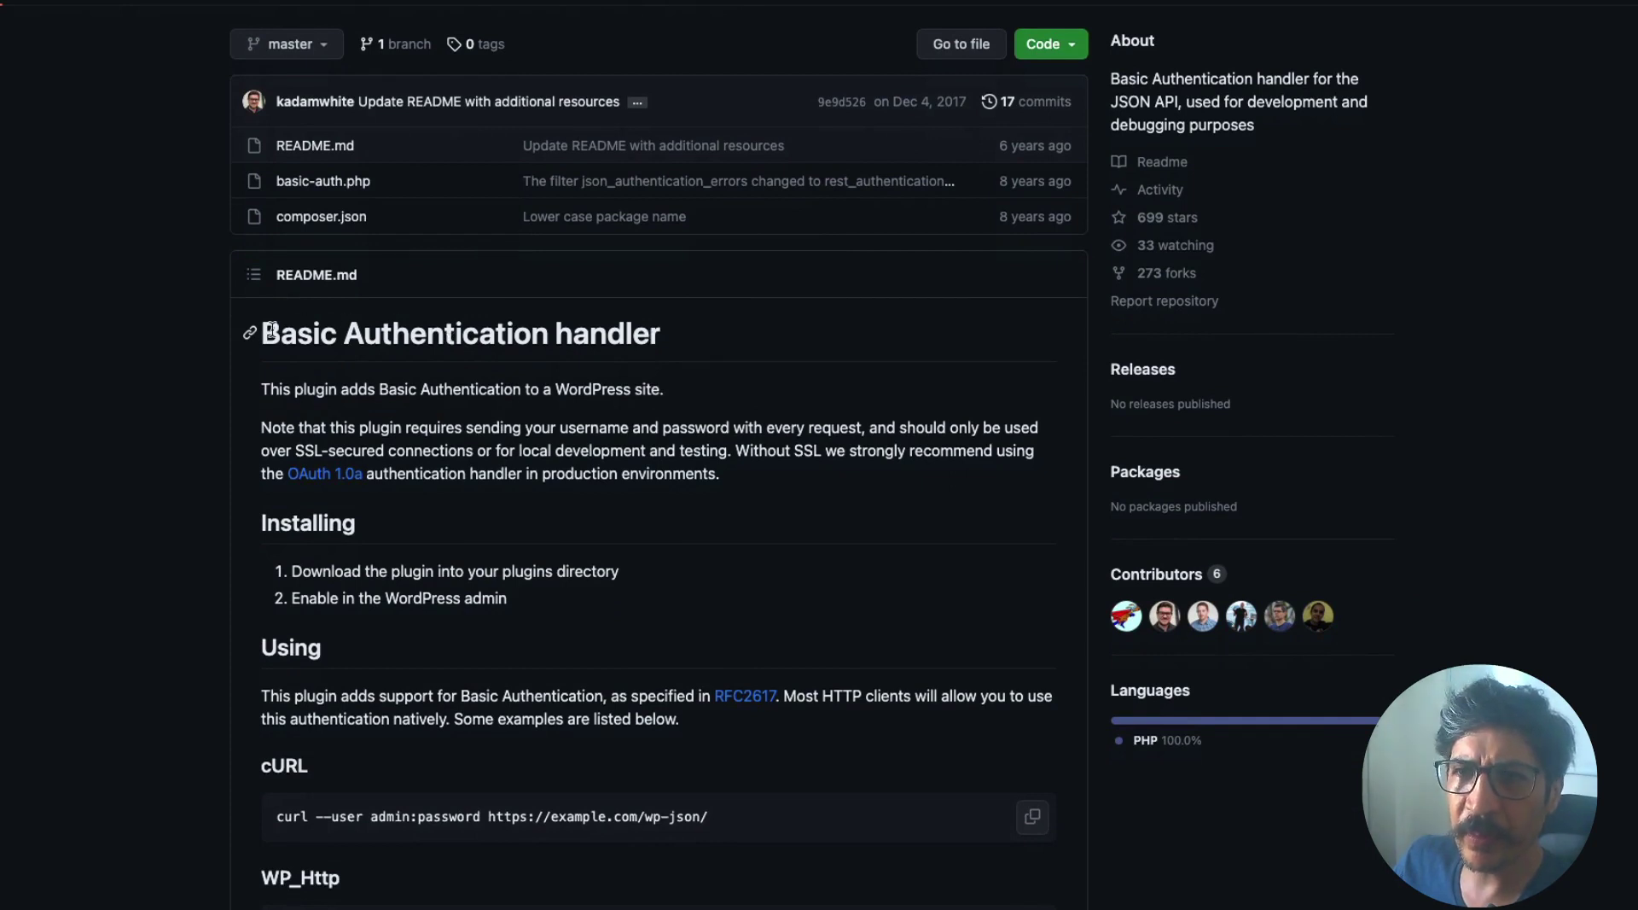
double_click(447, 331)
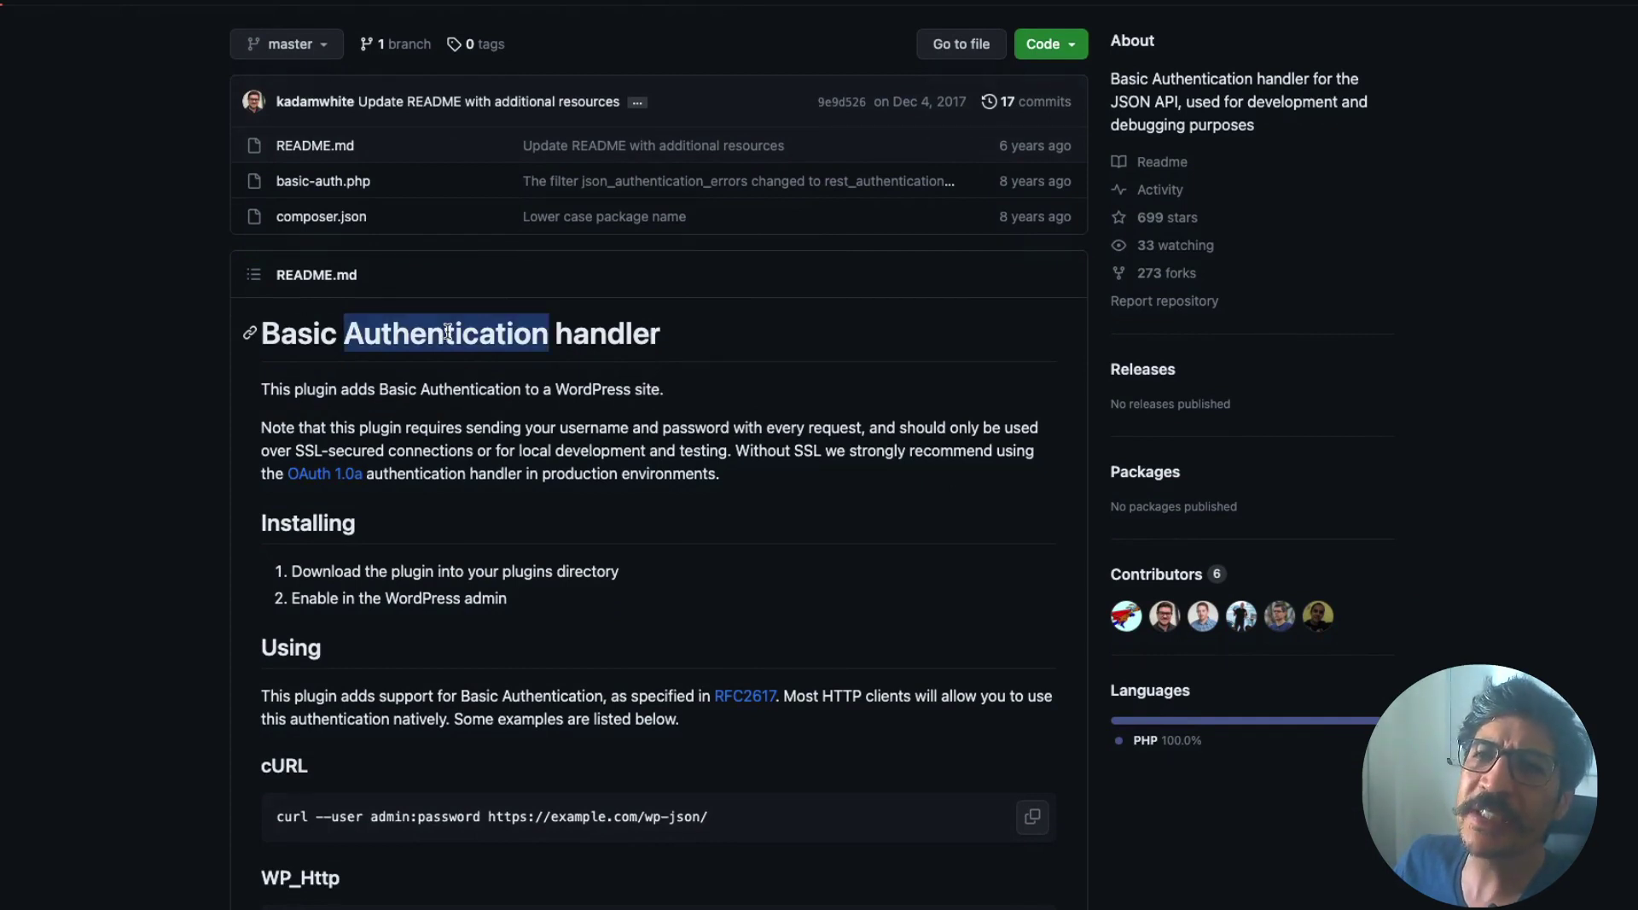
double_click(299, 331)
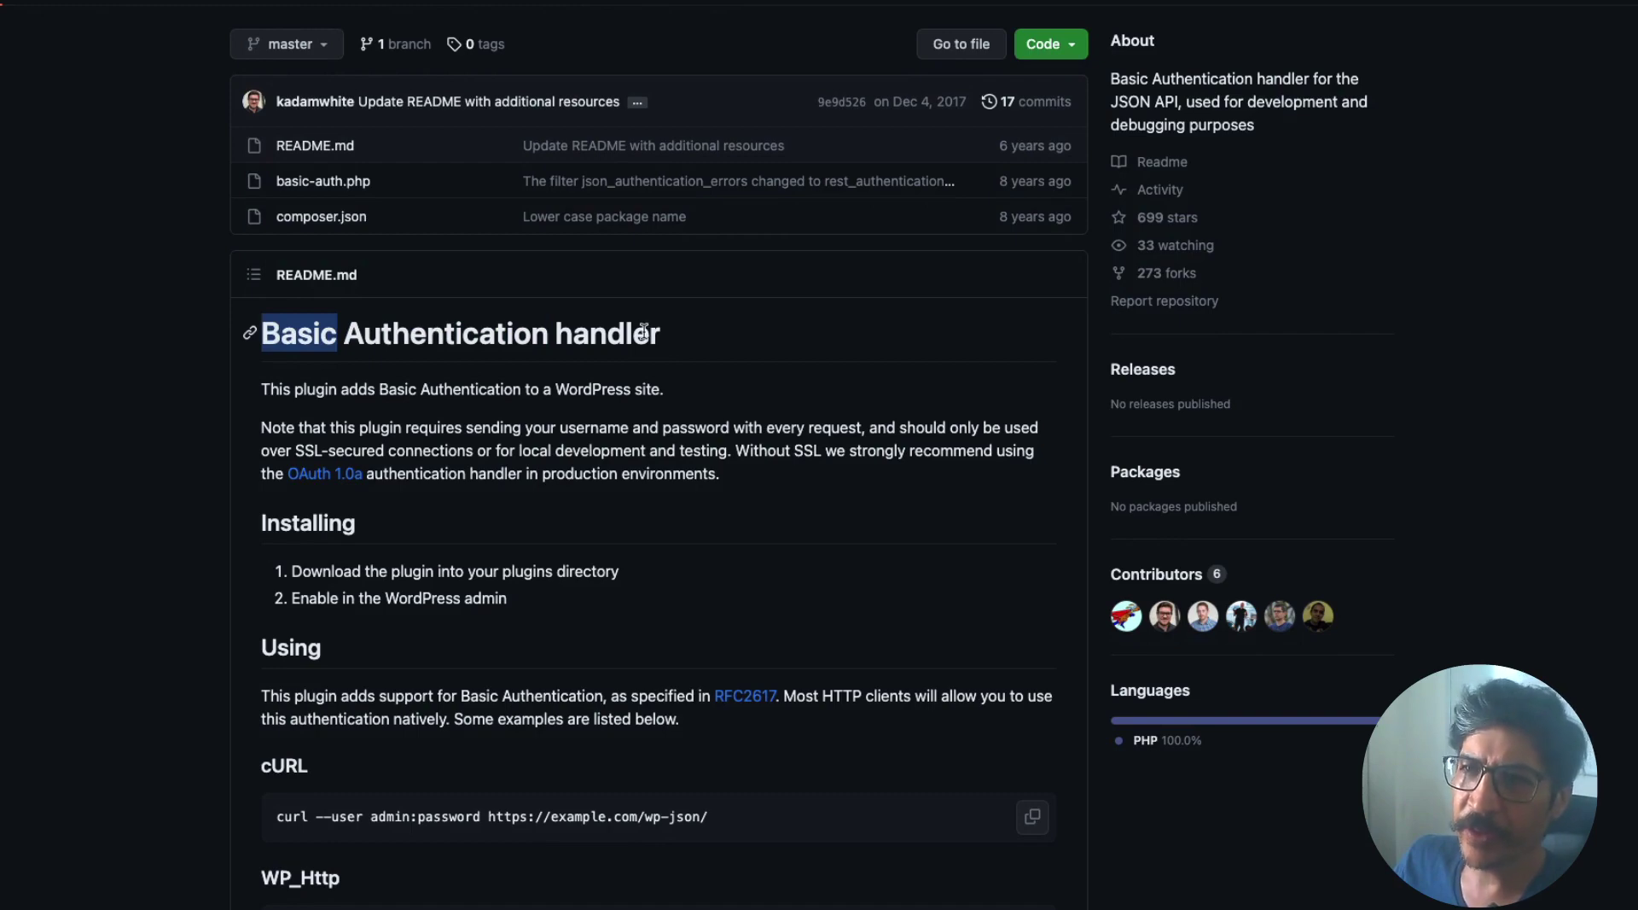
scroll(749, 500, up, 2)
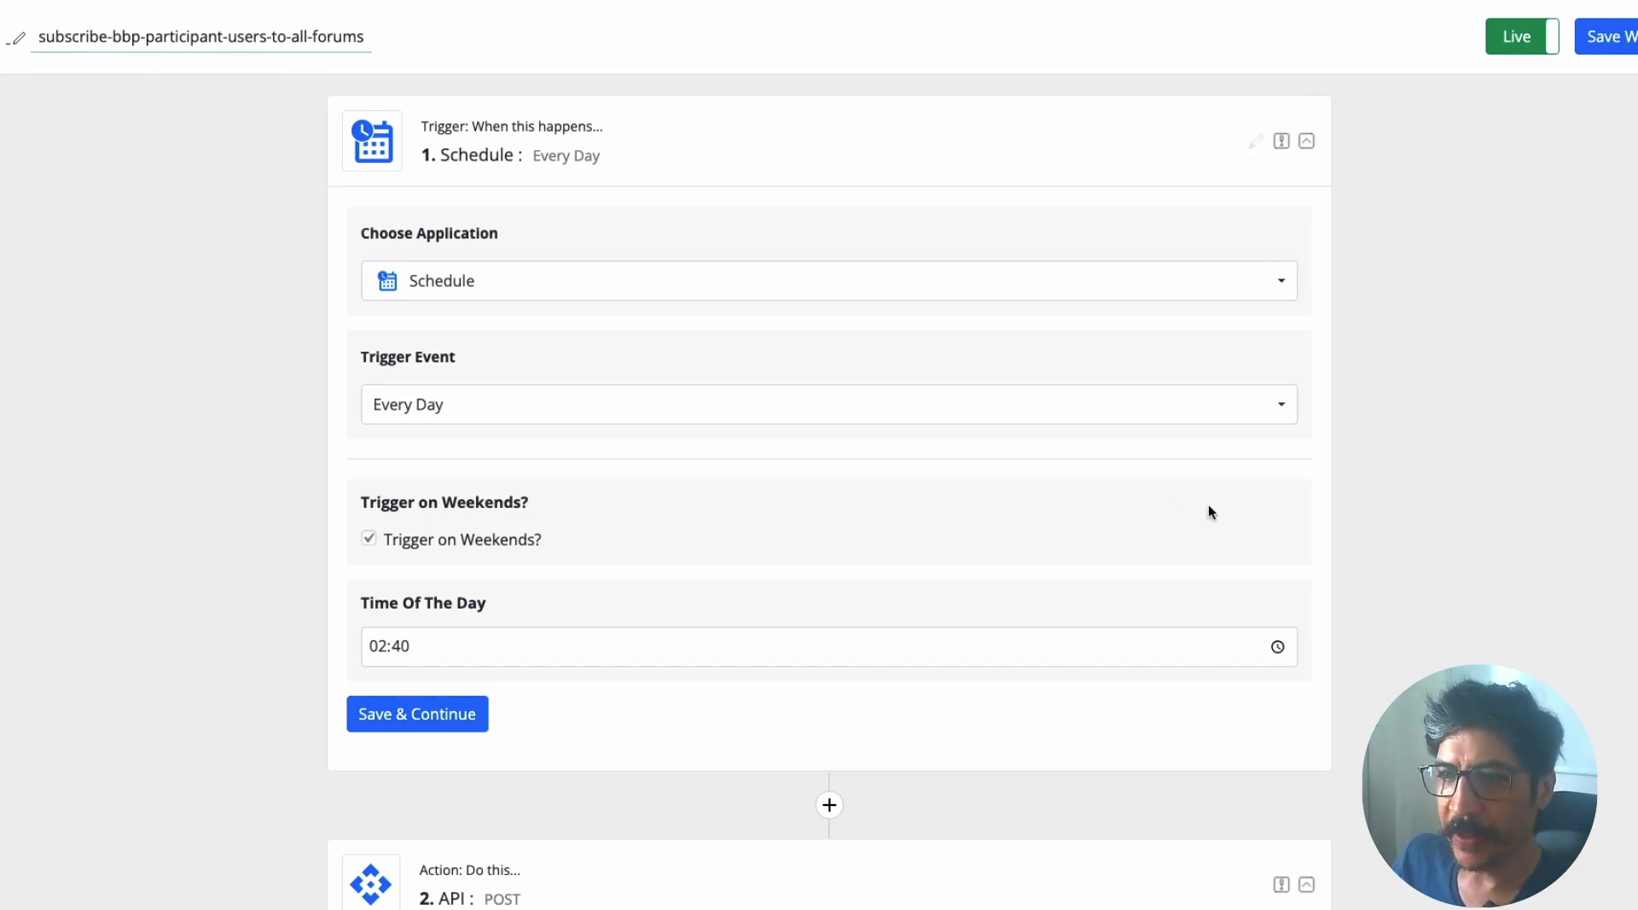
Examine the schedule trigger and the API POST action's endpoint and authentication settings in the subscribe-bbp-participant-users-to-all-forums workflow.
scroll(1257, 546, down, 1)
scroll(1196, 550, down, 4)
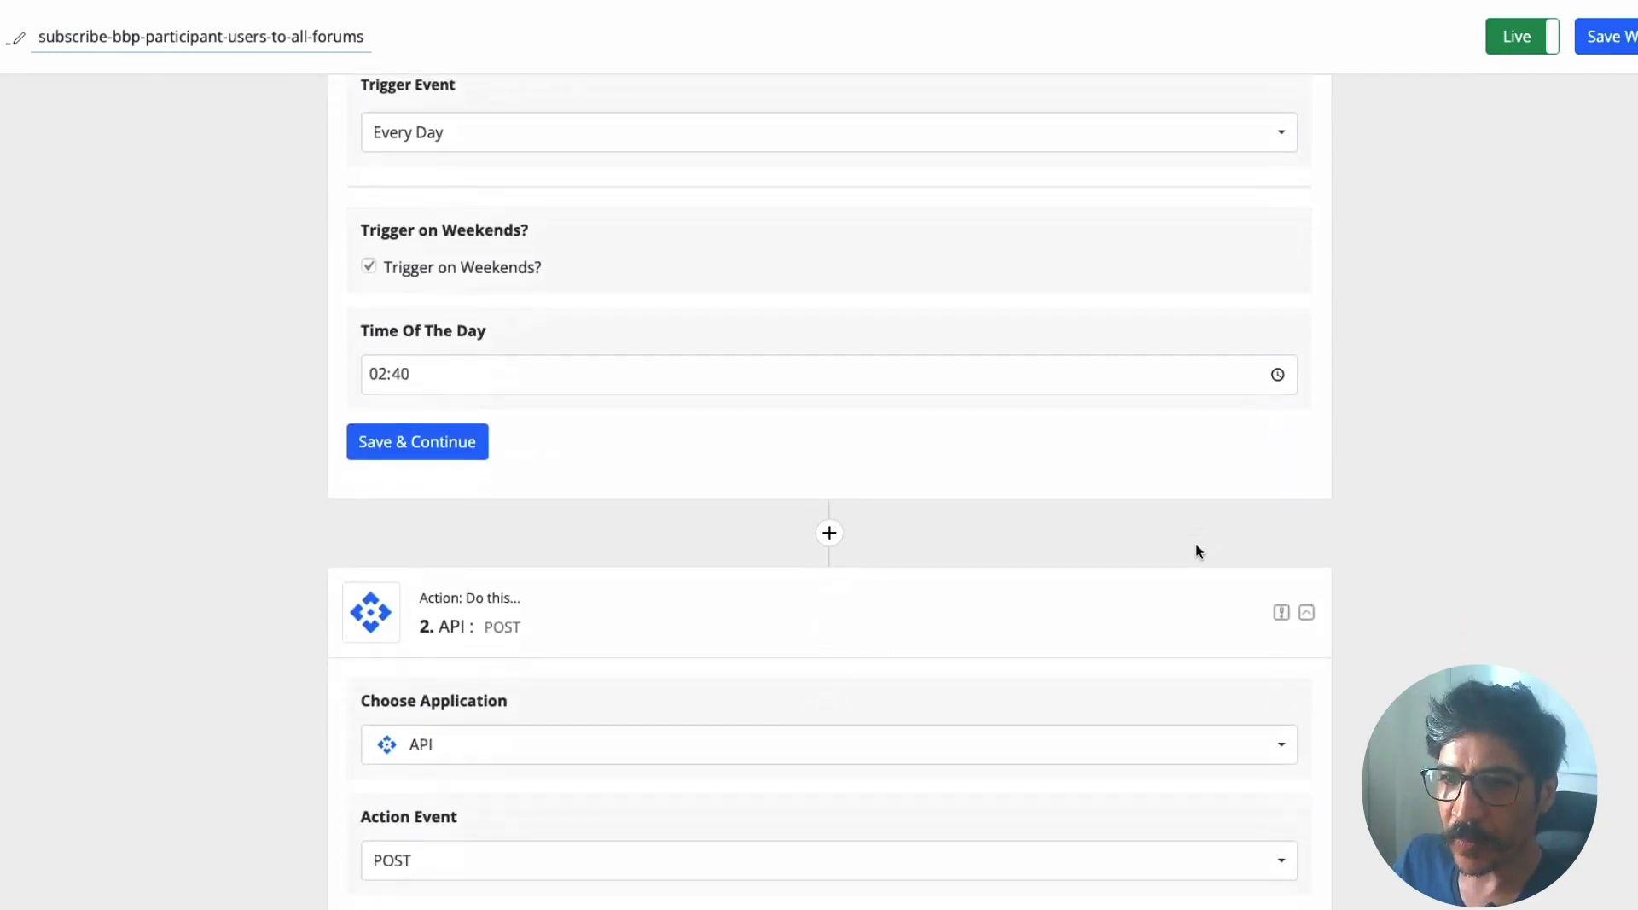
scroll(1195, 544, down, 4)
scroll(1195, 544, up, 4)
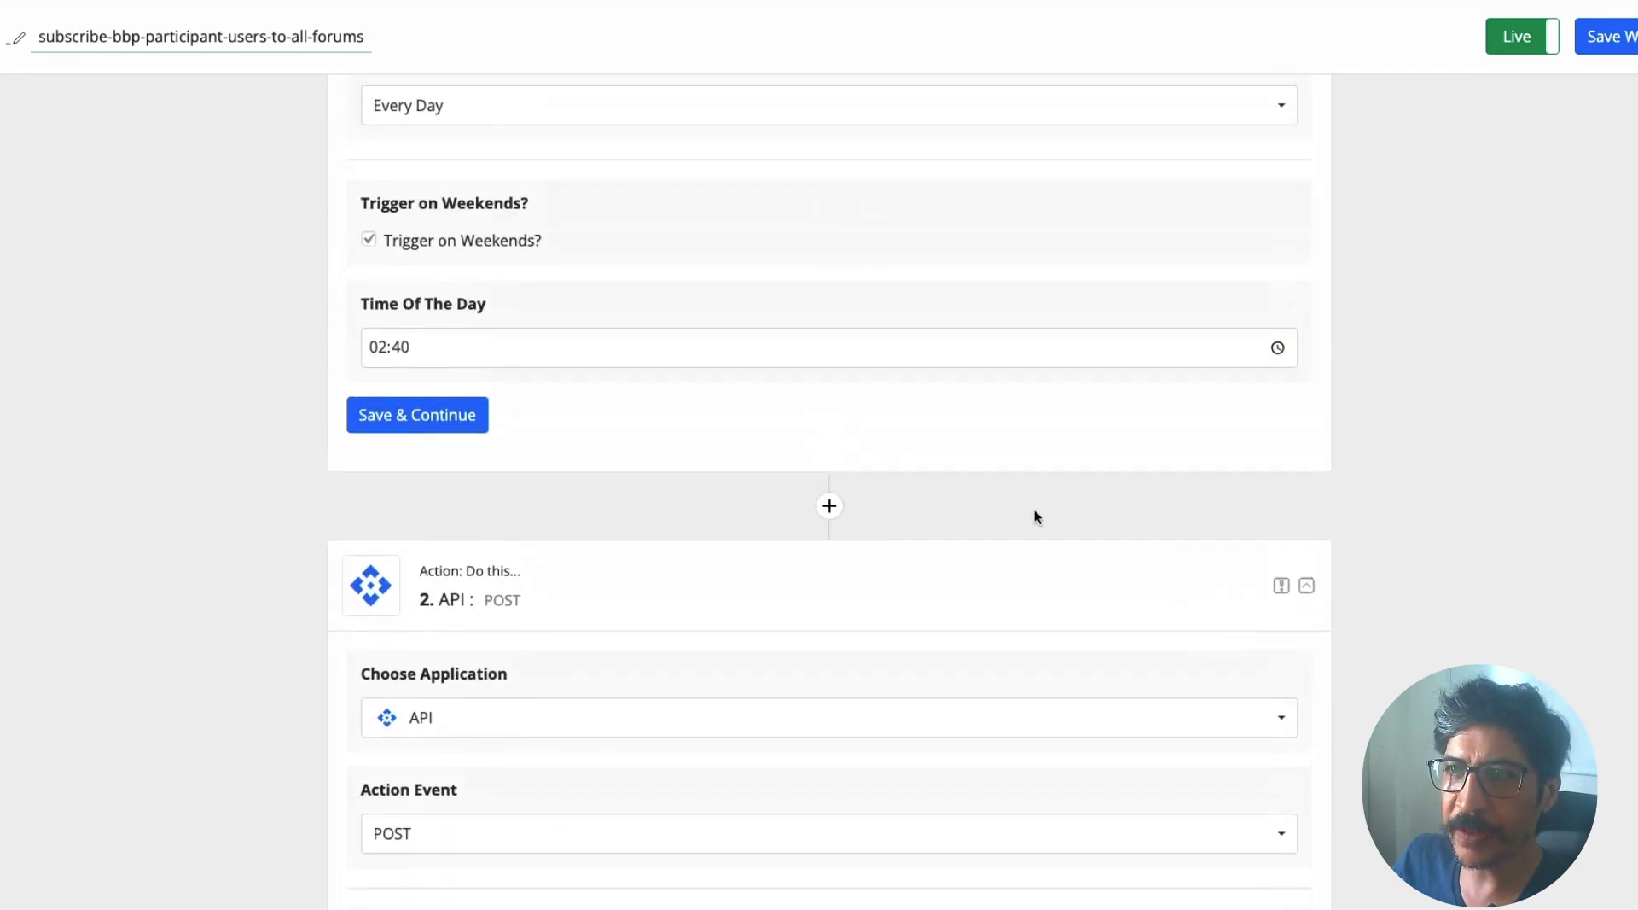
scroll(793, 492, up, 4)
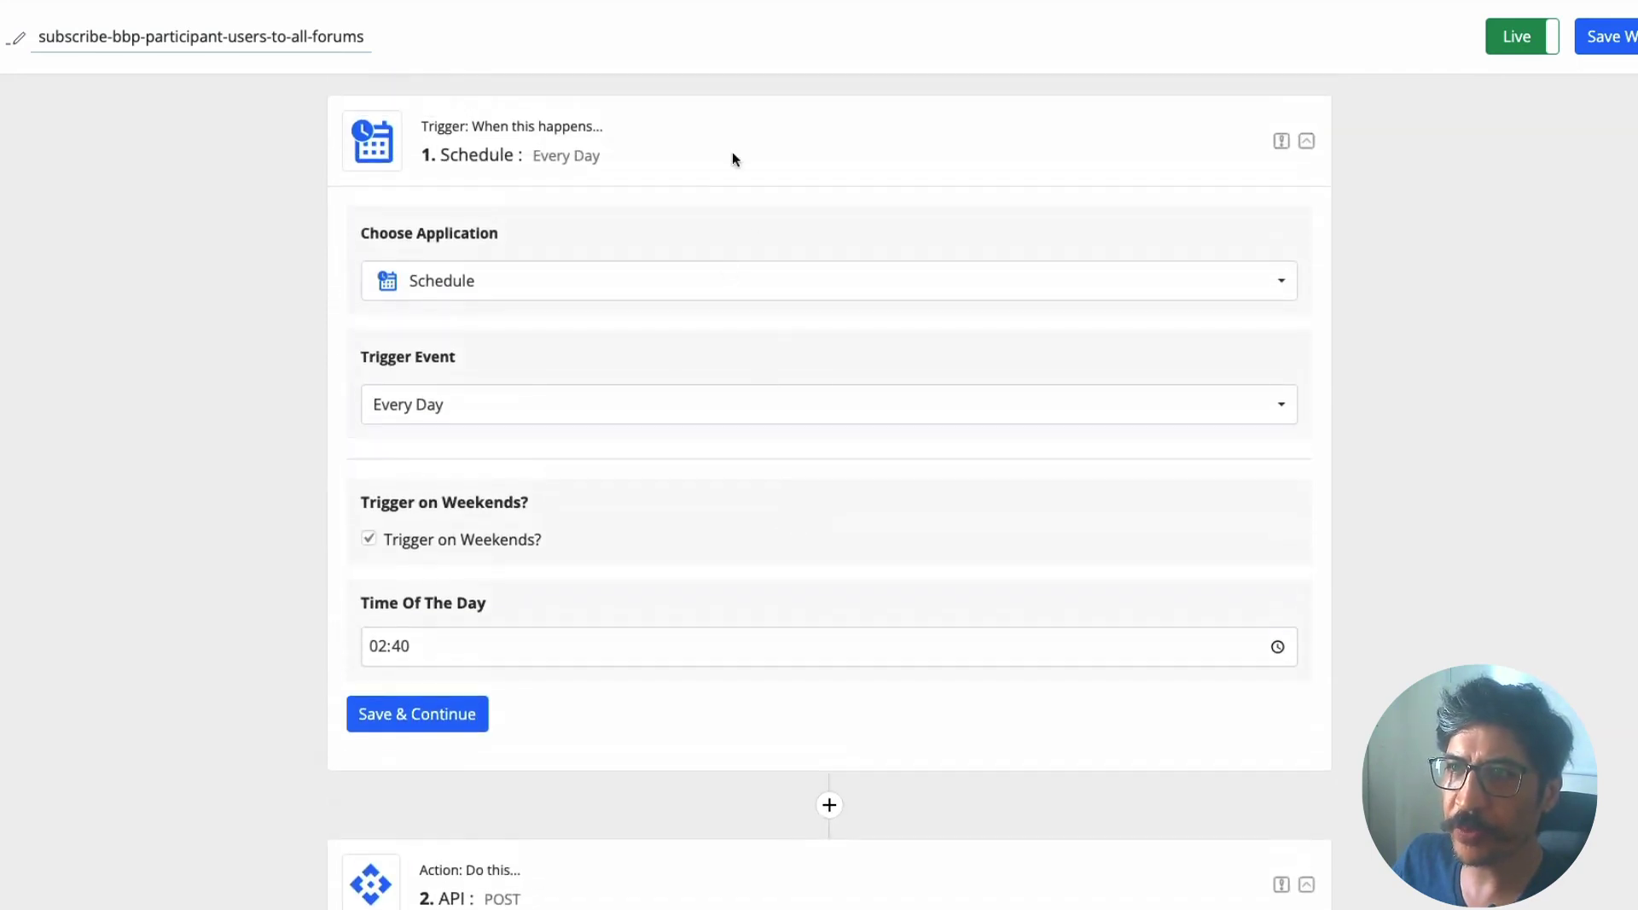
scroll(816, 501, down, 5)
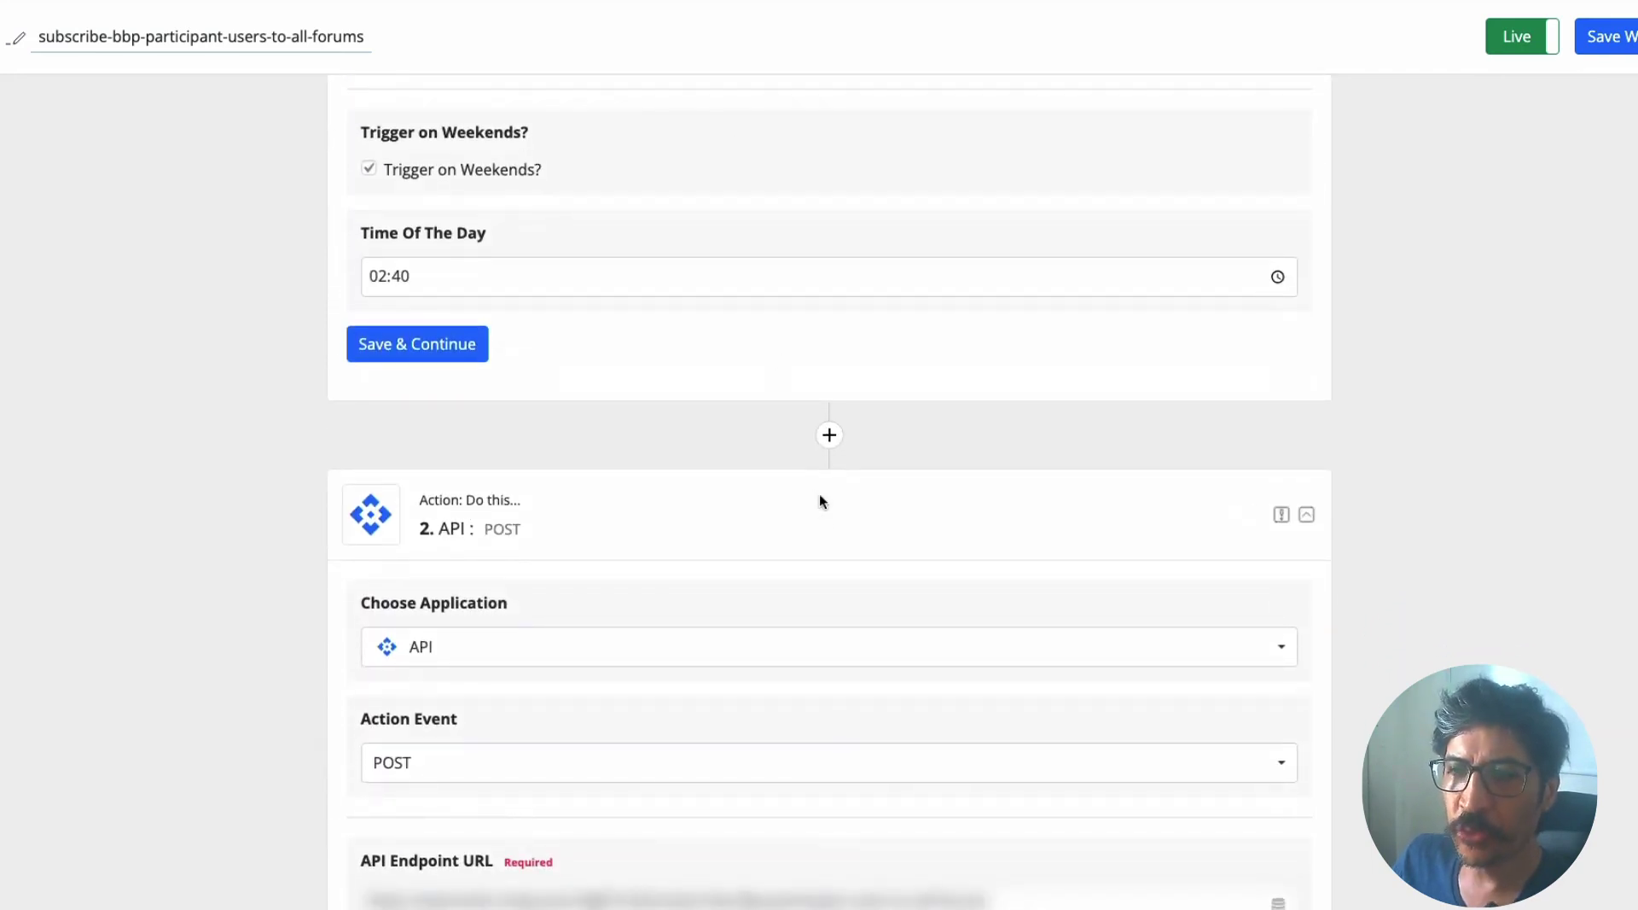
scroll(819, 501, down, 6)
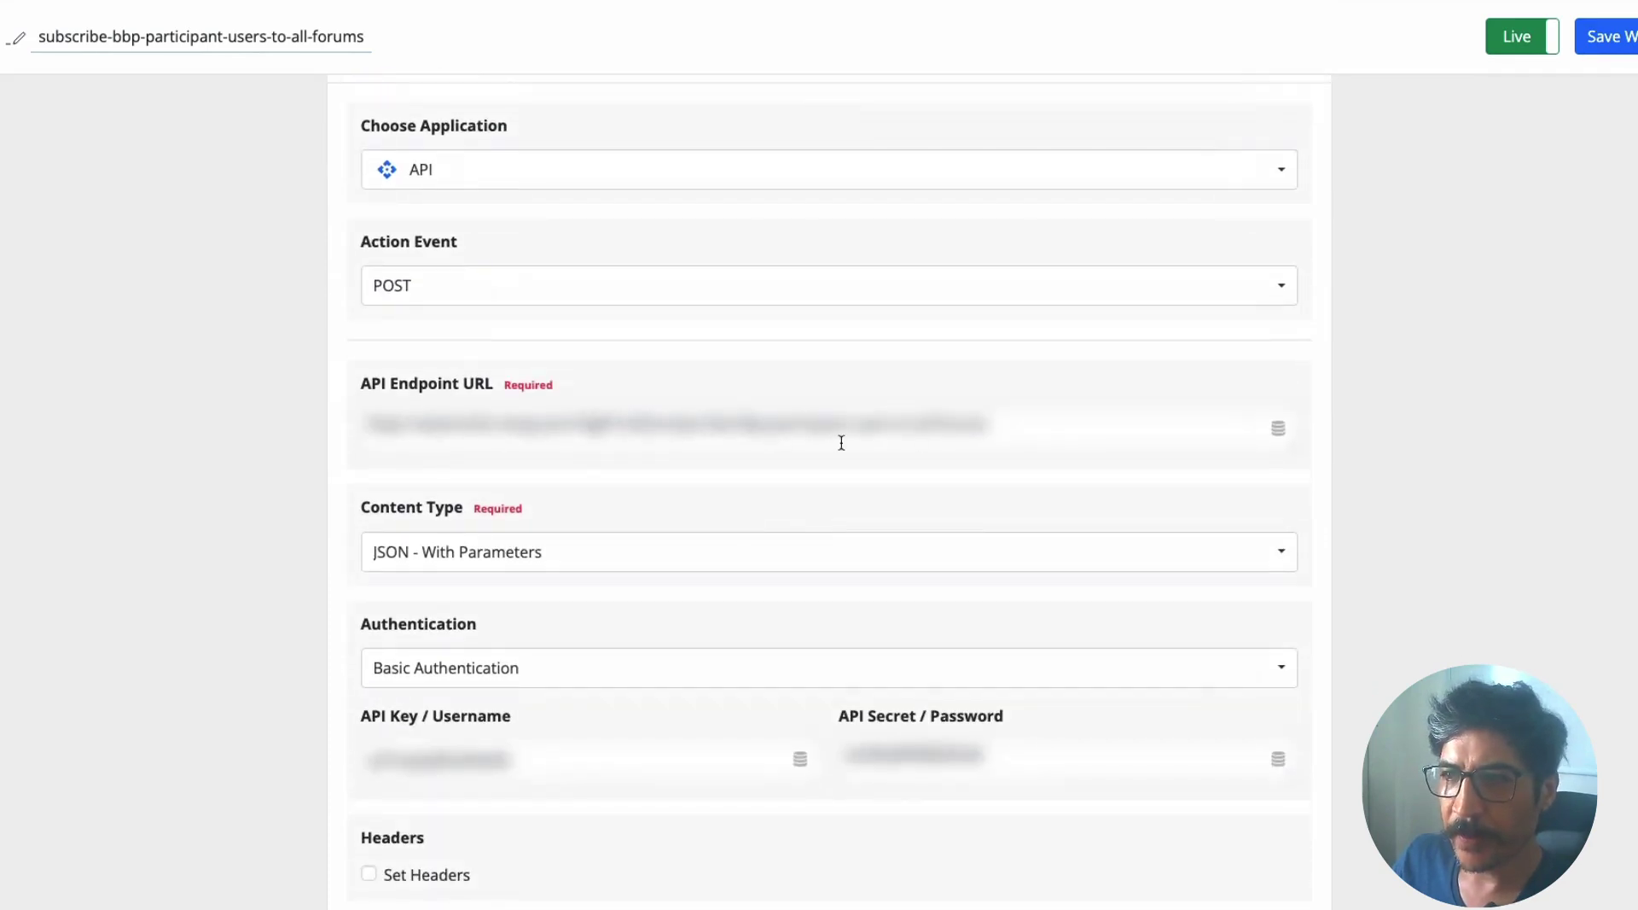
scroll(919, 446, down, 2)
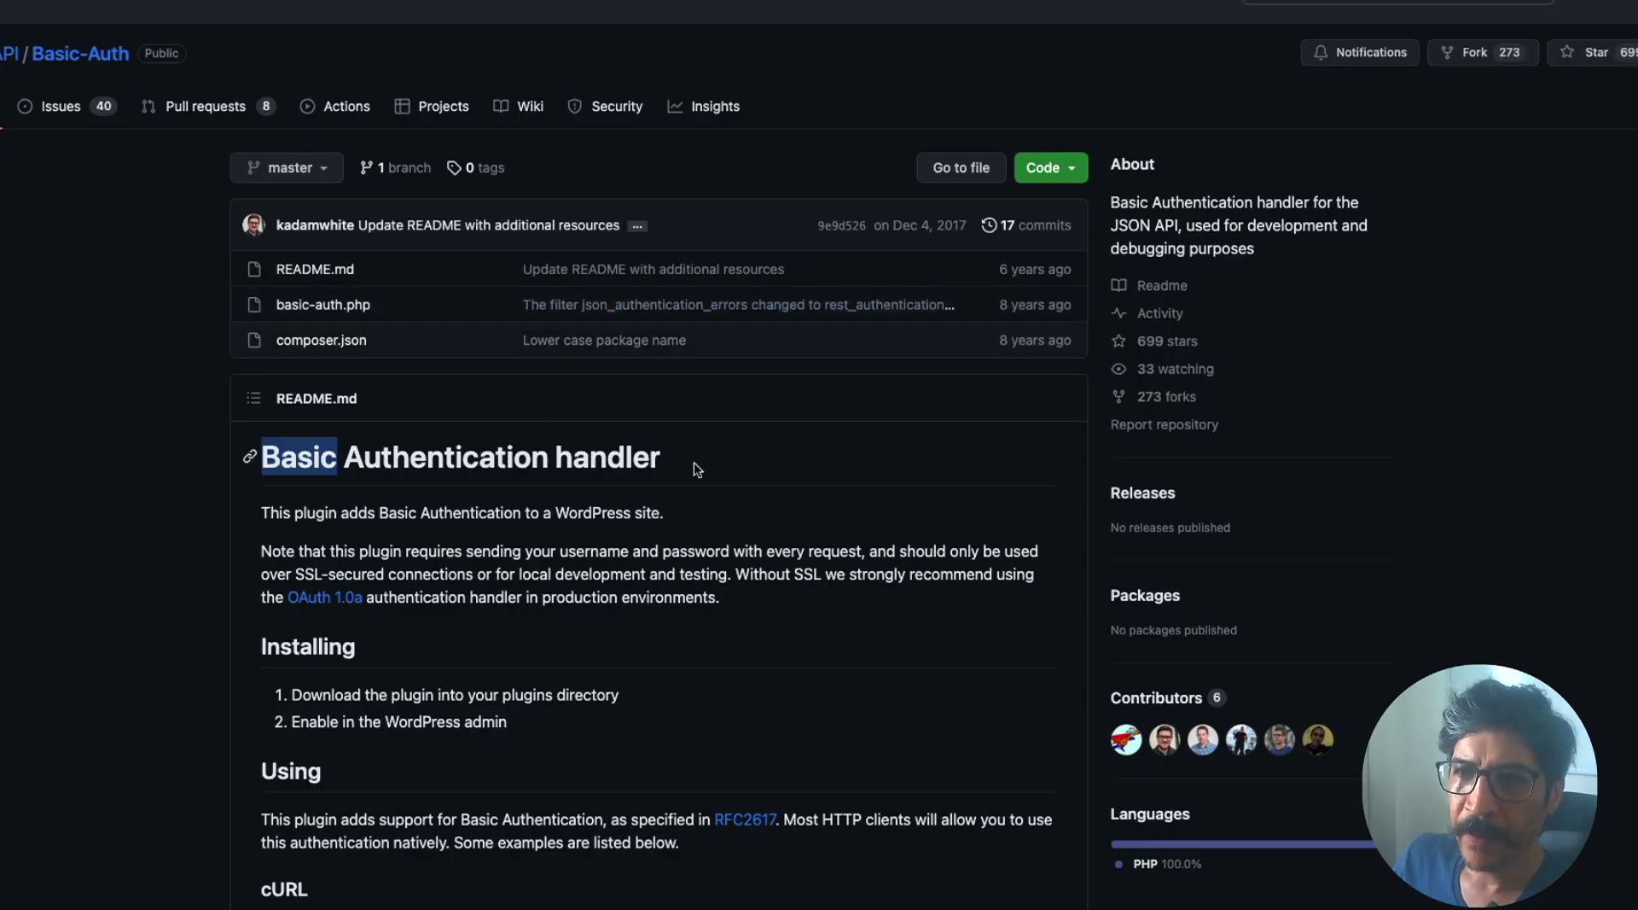
Review the Basic-Auth repository's README again, covering its description, security note and usage examples.
click(691, 468)
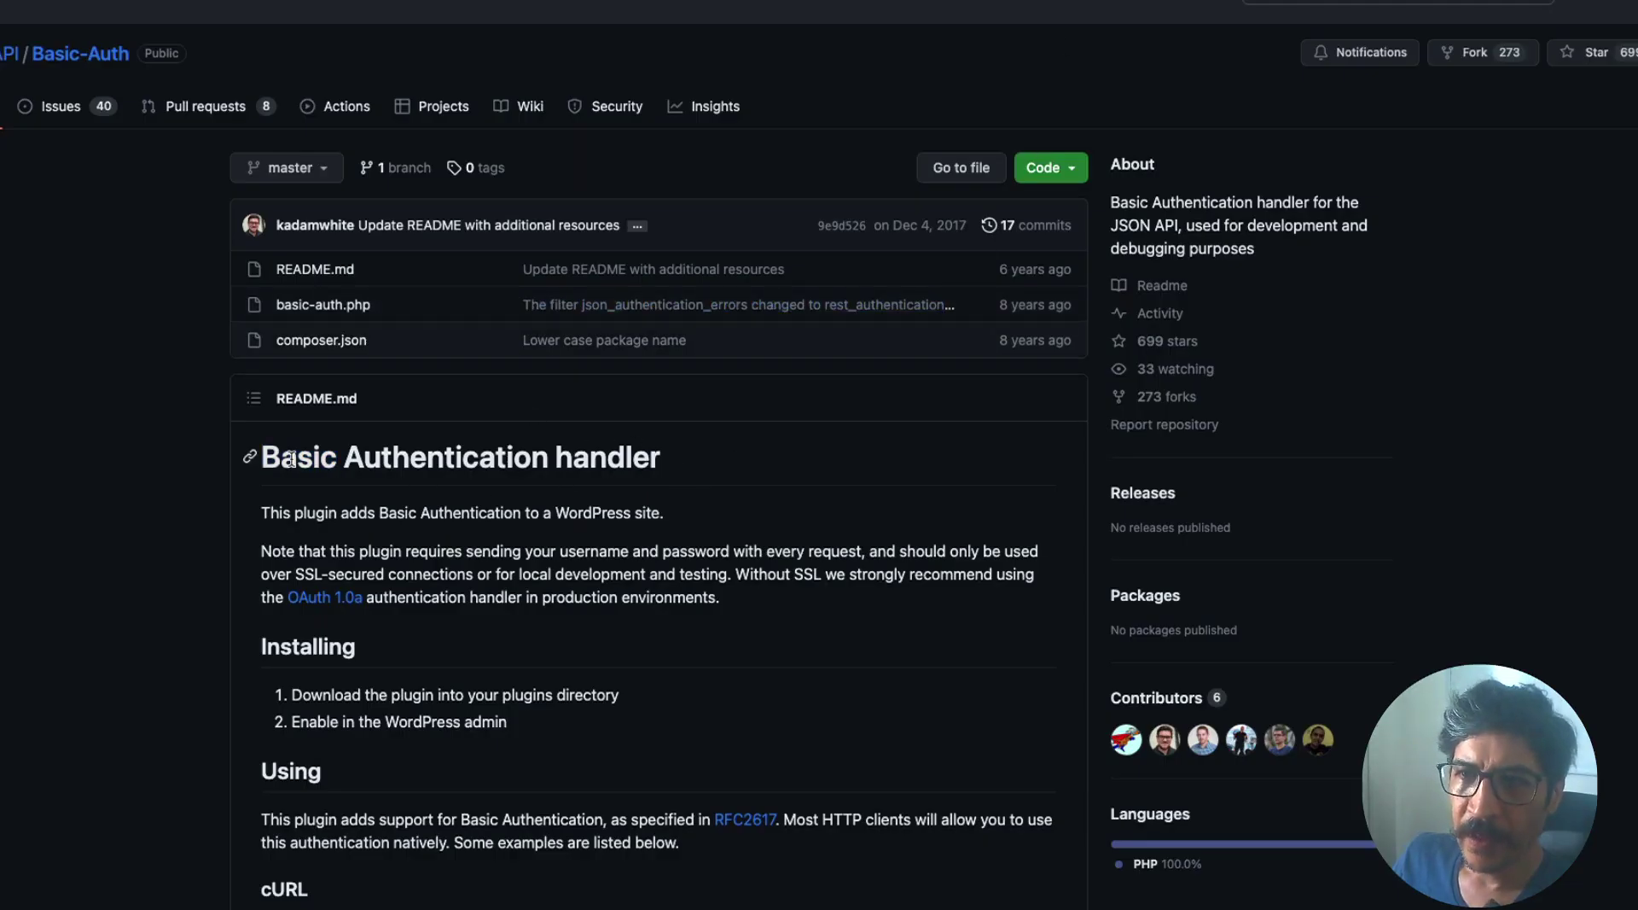
triple_click(346, 453)
scroll(678, 362, down, 2)
click(678, 398)
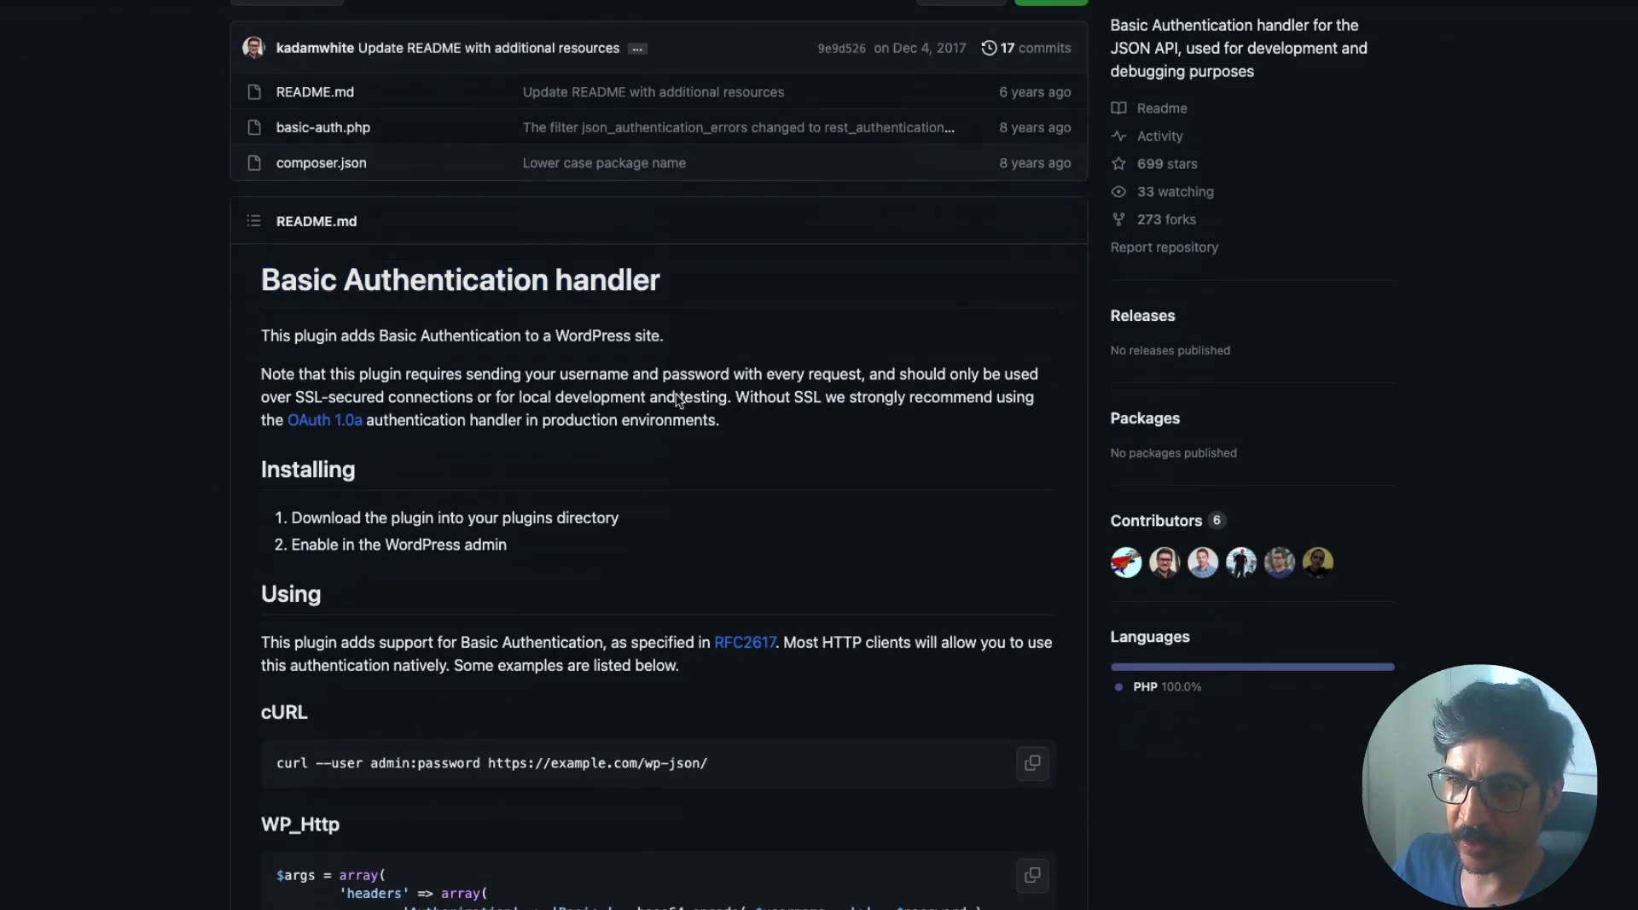
scroll(692, 503, down, 5)
scroll(695, 505, up, 7)
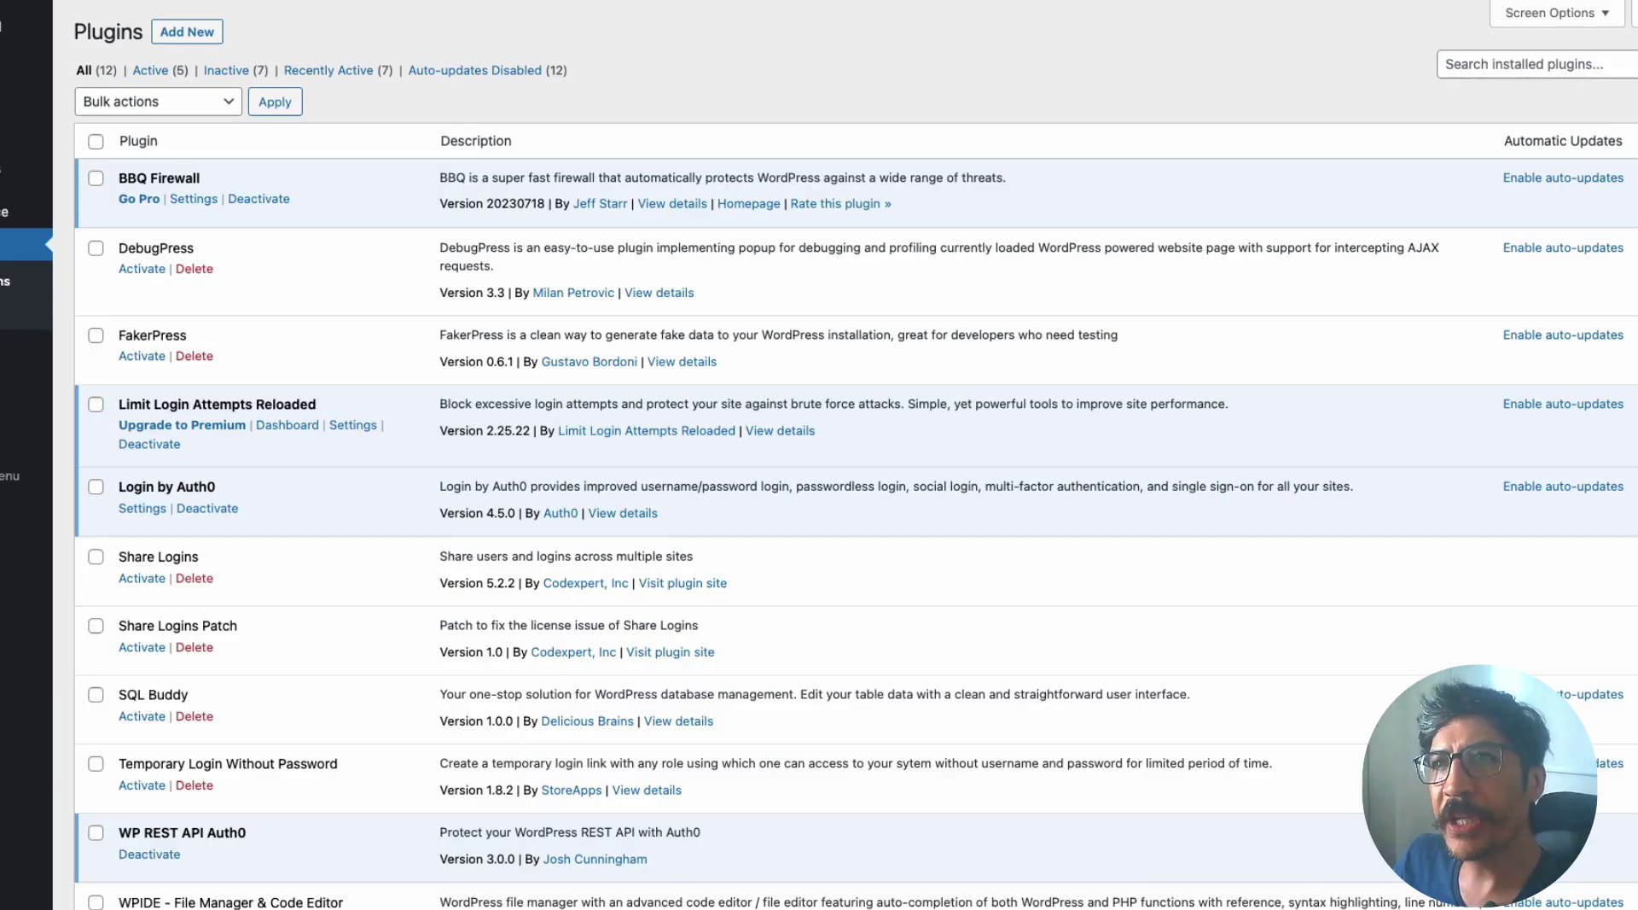
Examine the Login by Auth0 and WP REST API Auth0 entries in the WordPress plugins list.
double_click(208, 487)
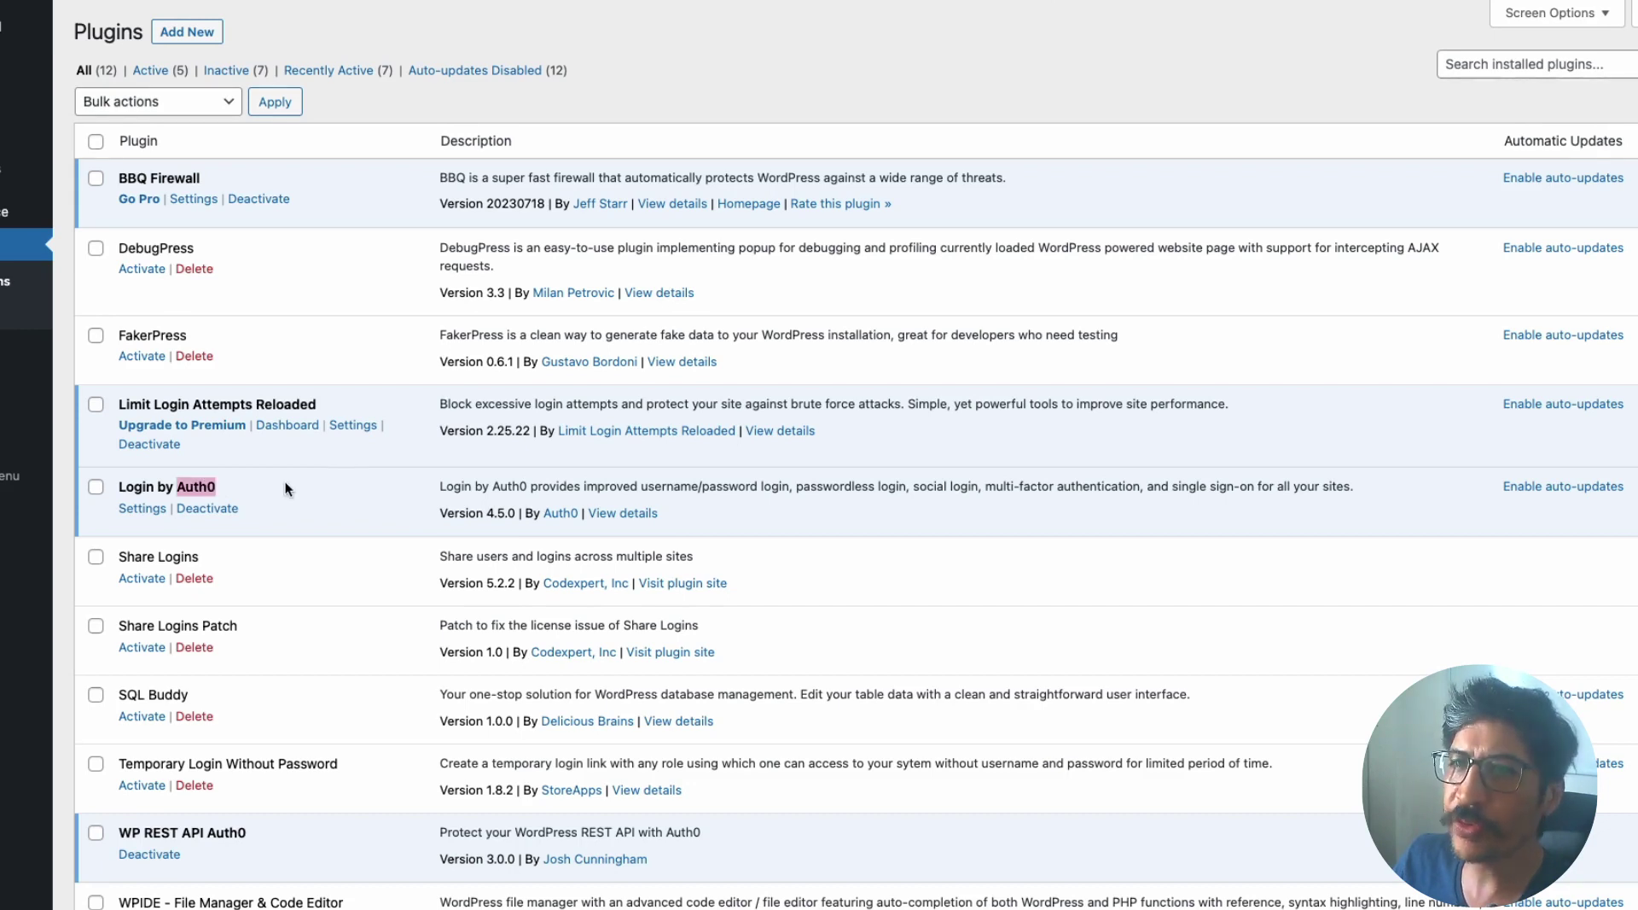
click(281, 495)
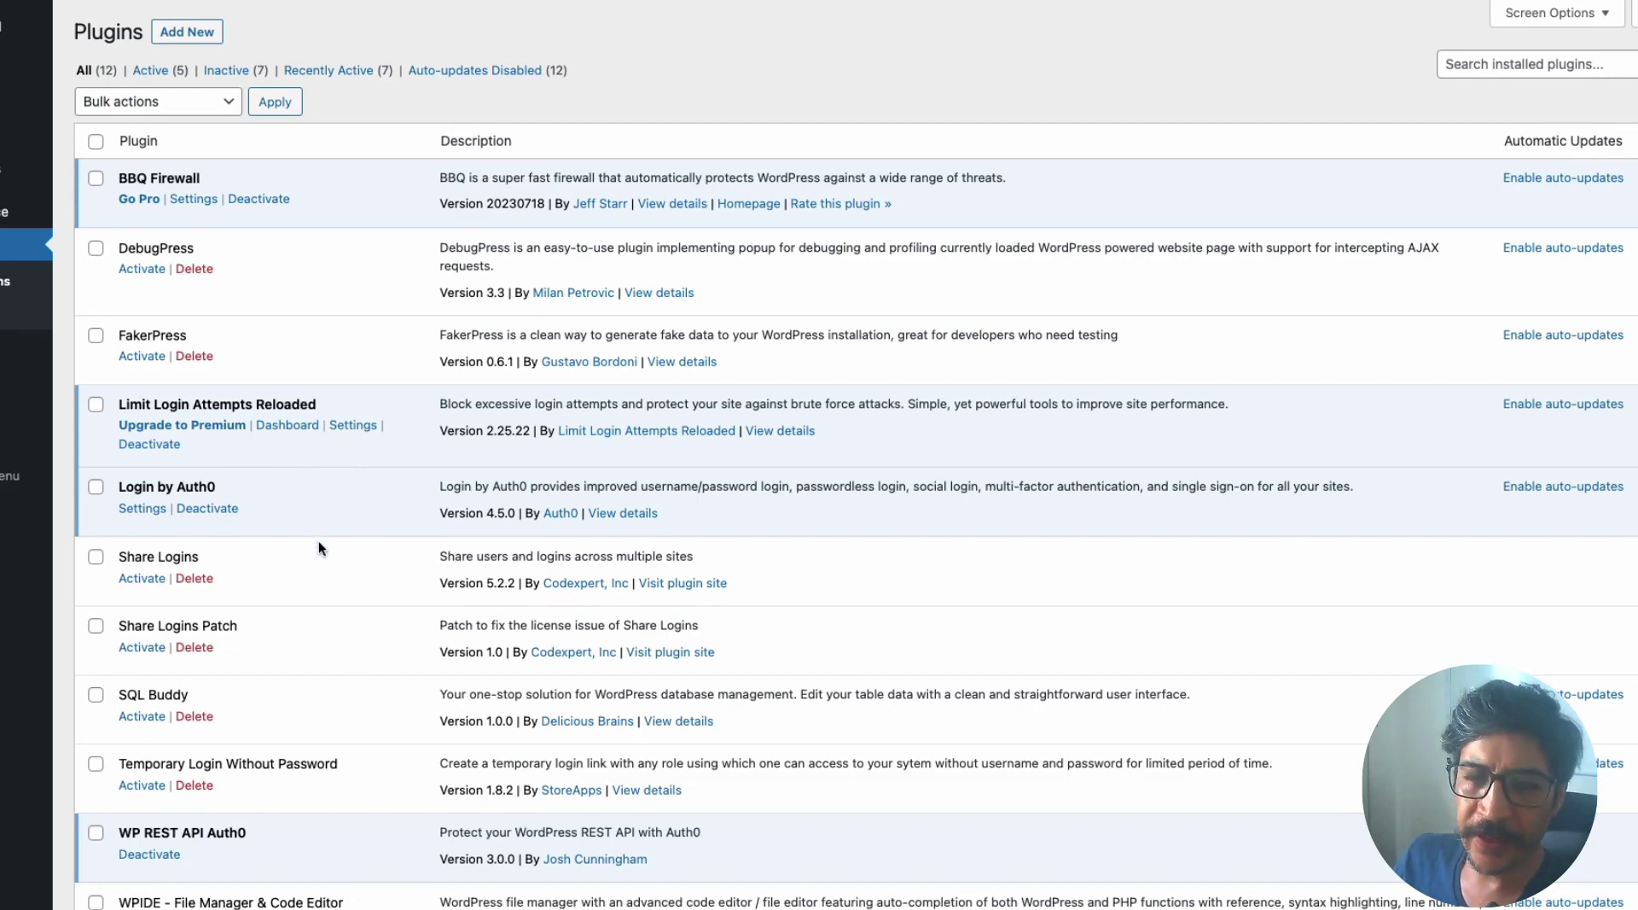
scroll(320, 545, down, 5)
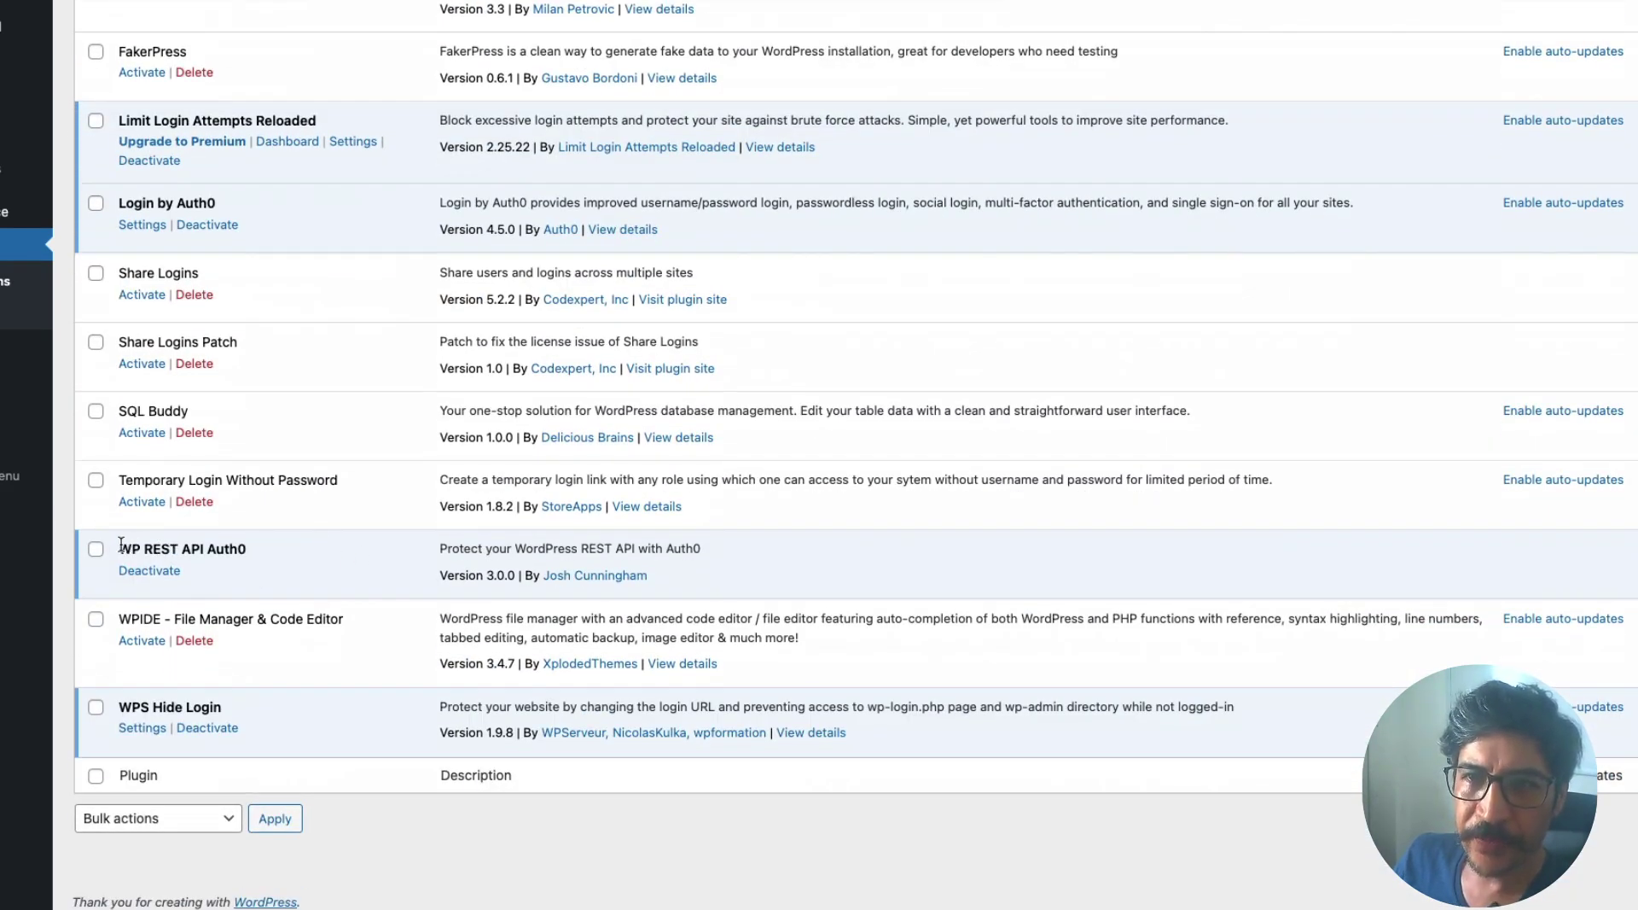
drag(117, 549, 242, 553)
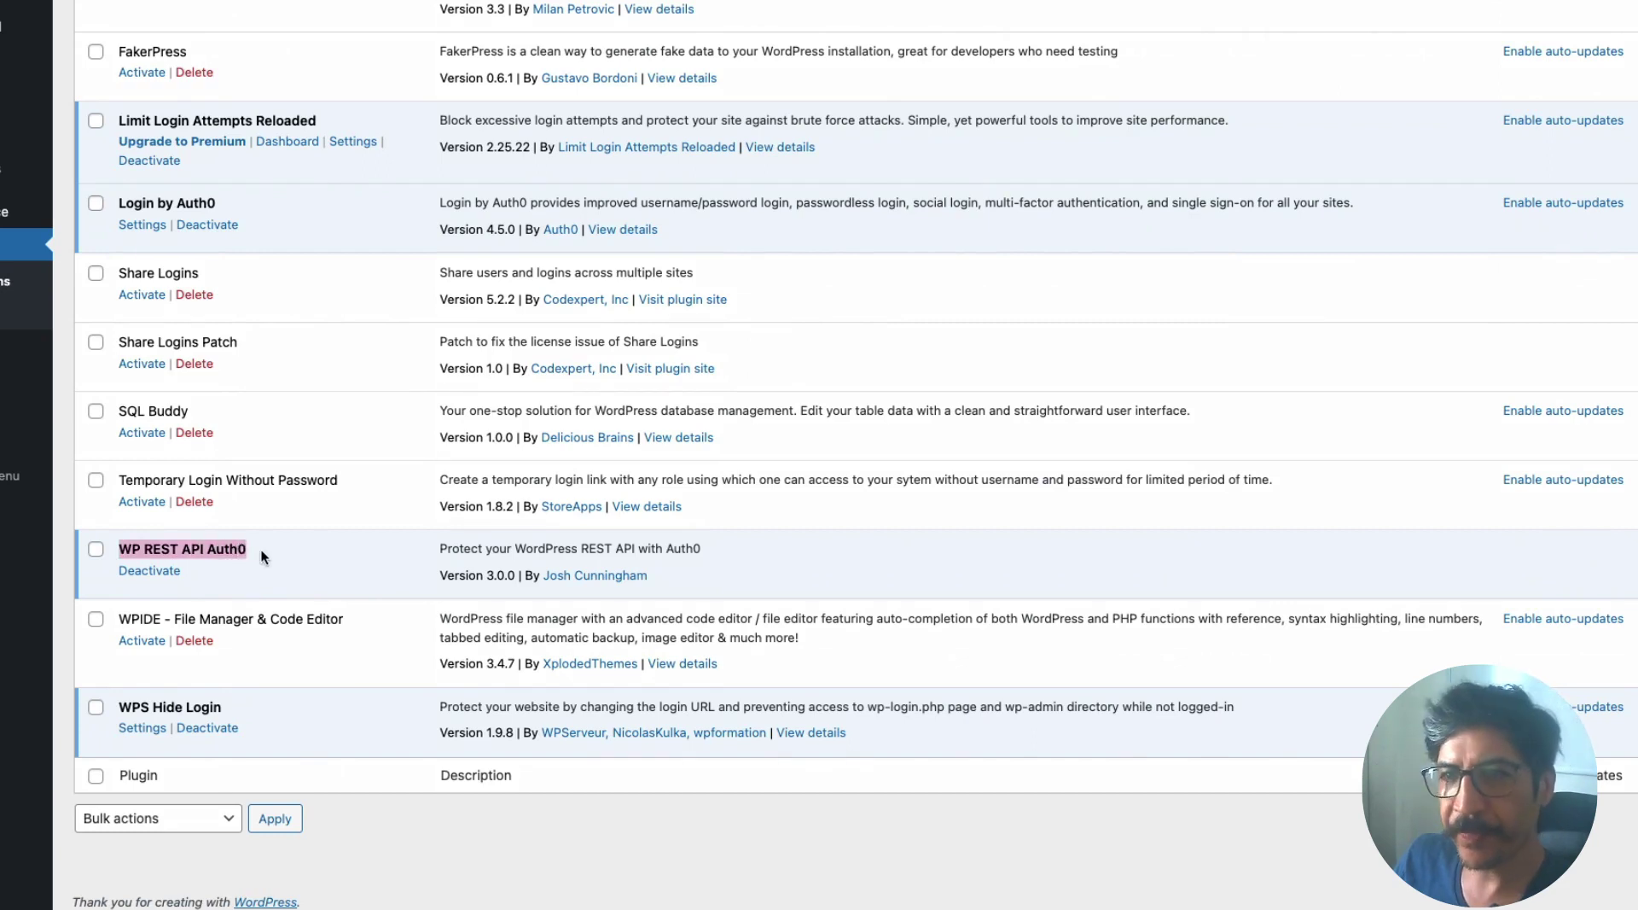
click(261, 551)
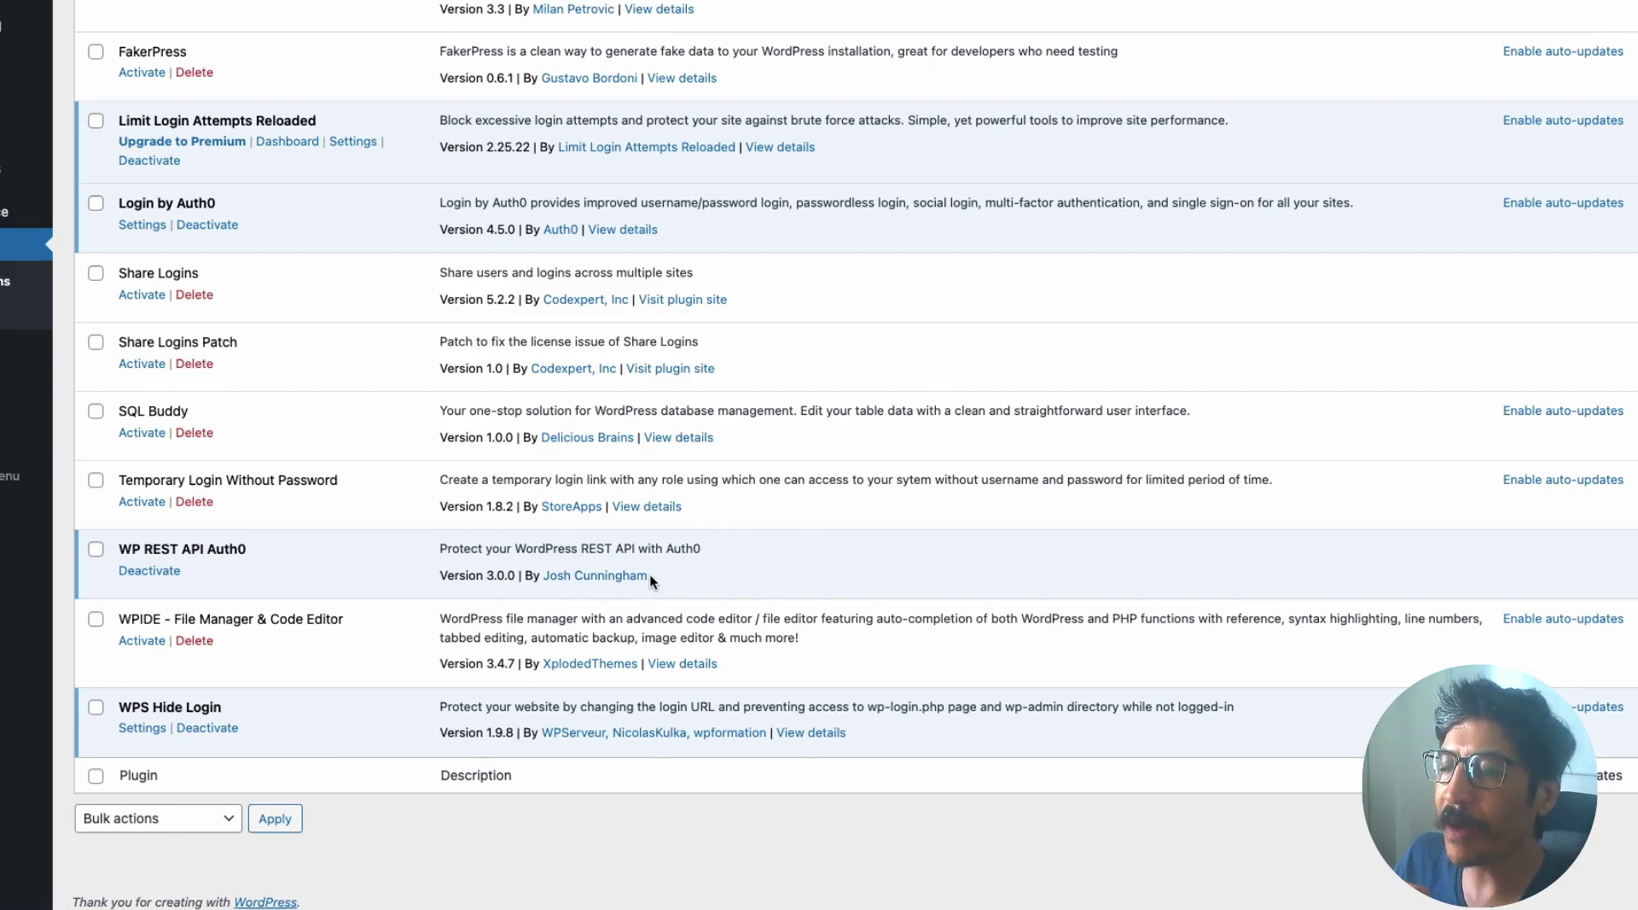
double_click(585, 547)
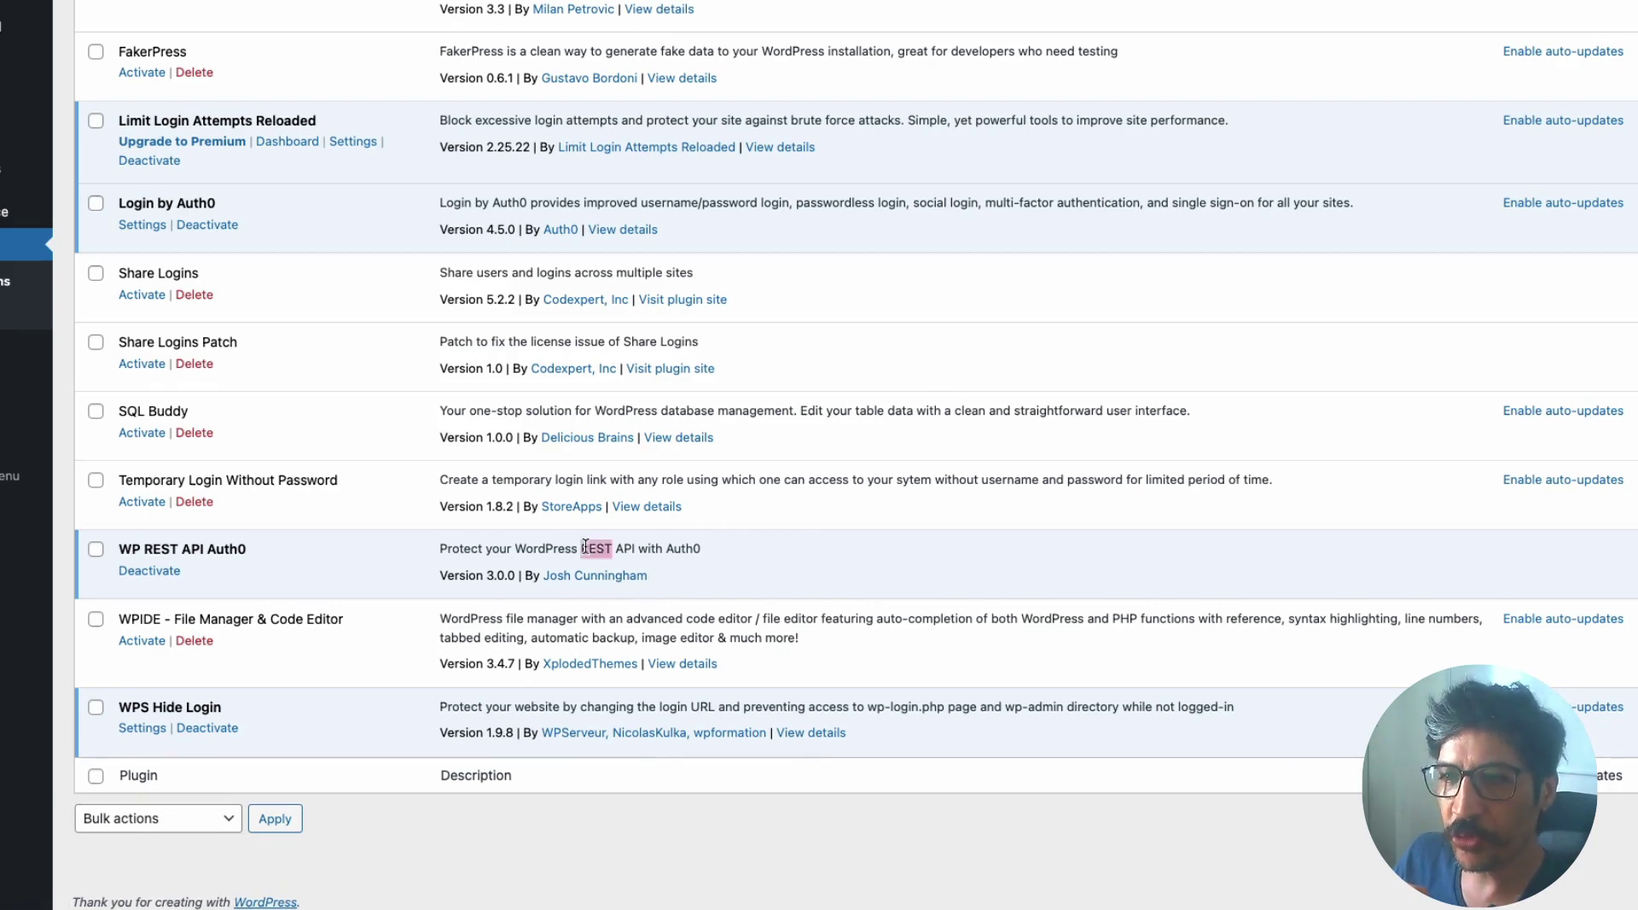
triple_click(585, 547)
click(764, 546)
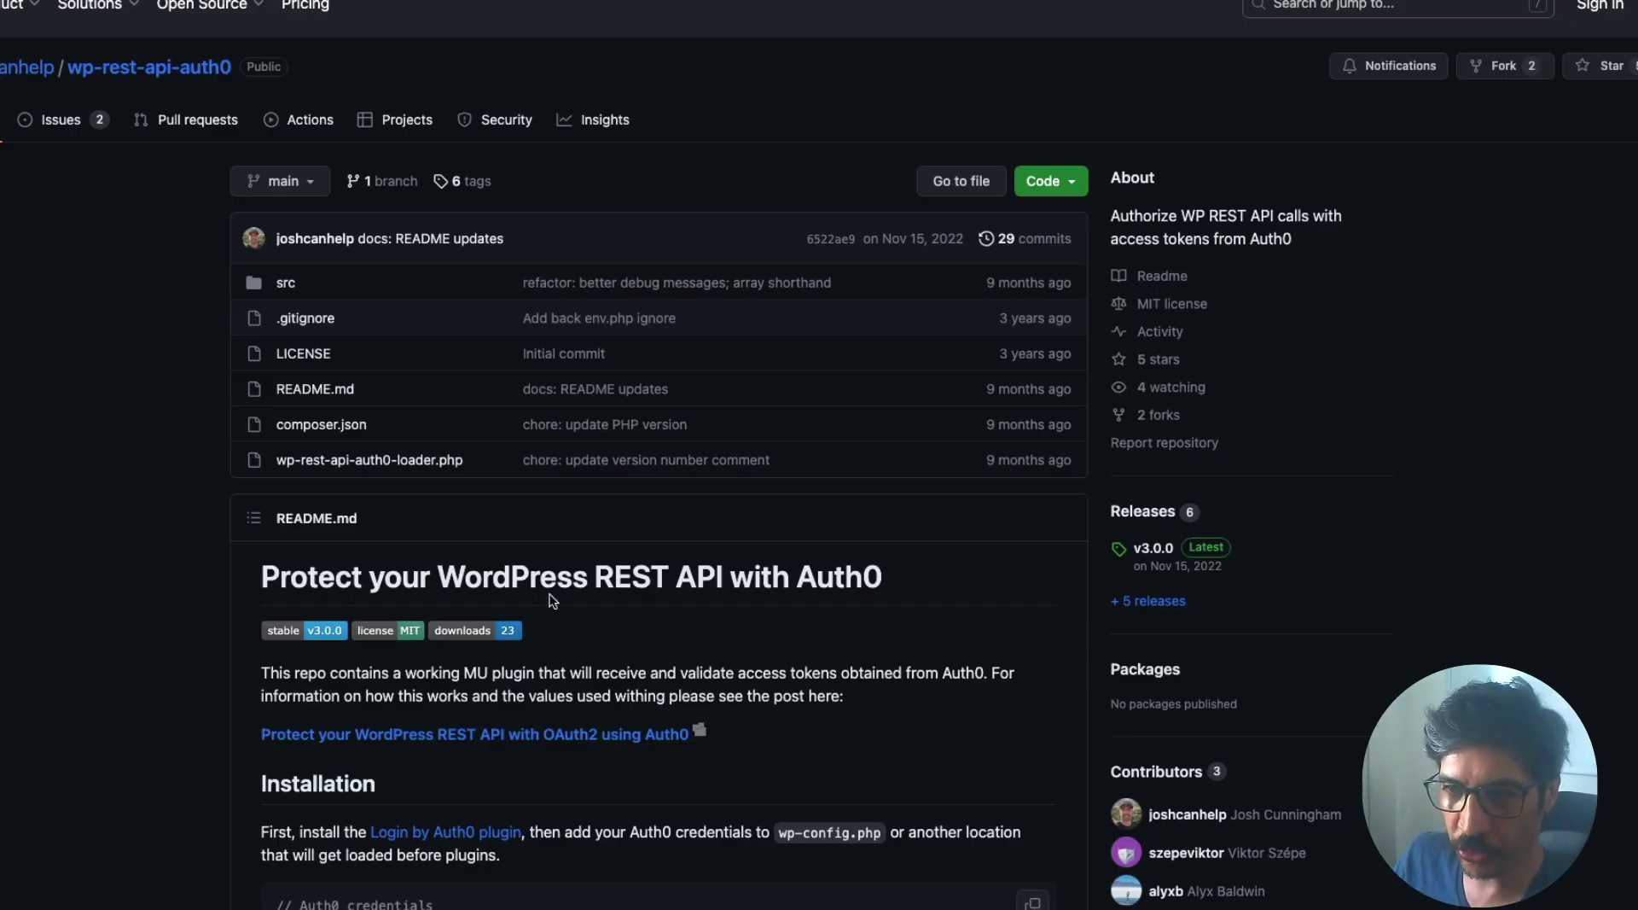
Read the installation and troubleshooting instructions in the wp-rest-api-auth0 repository's README.
scroll(811, 652, down, 5)
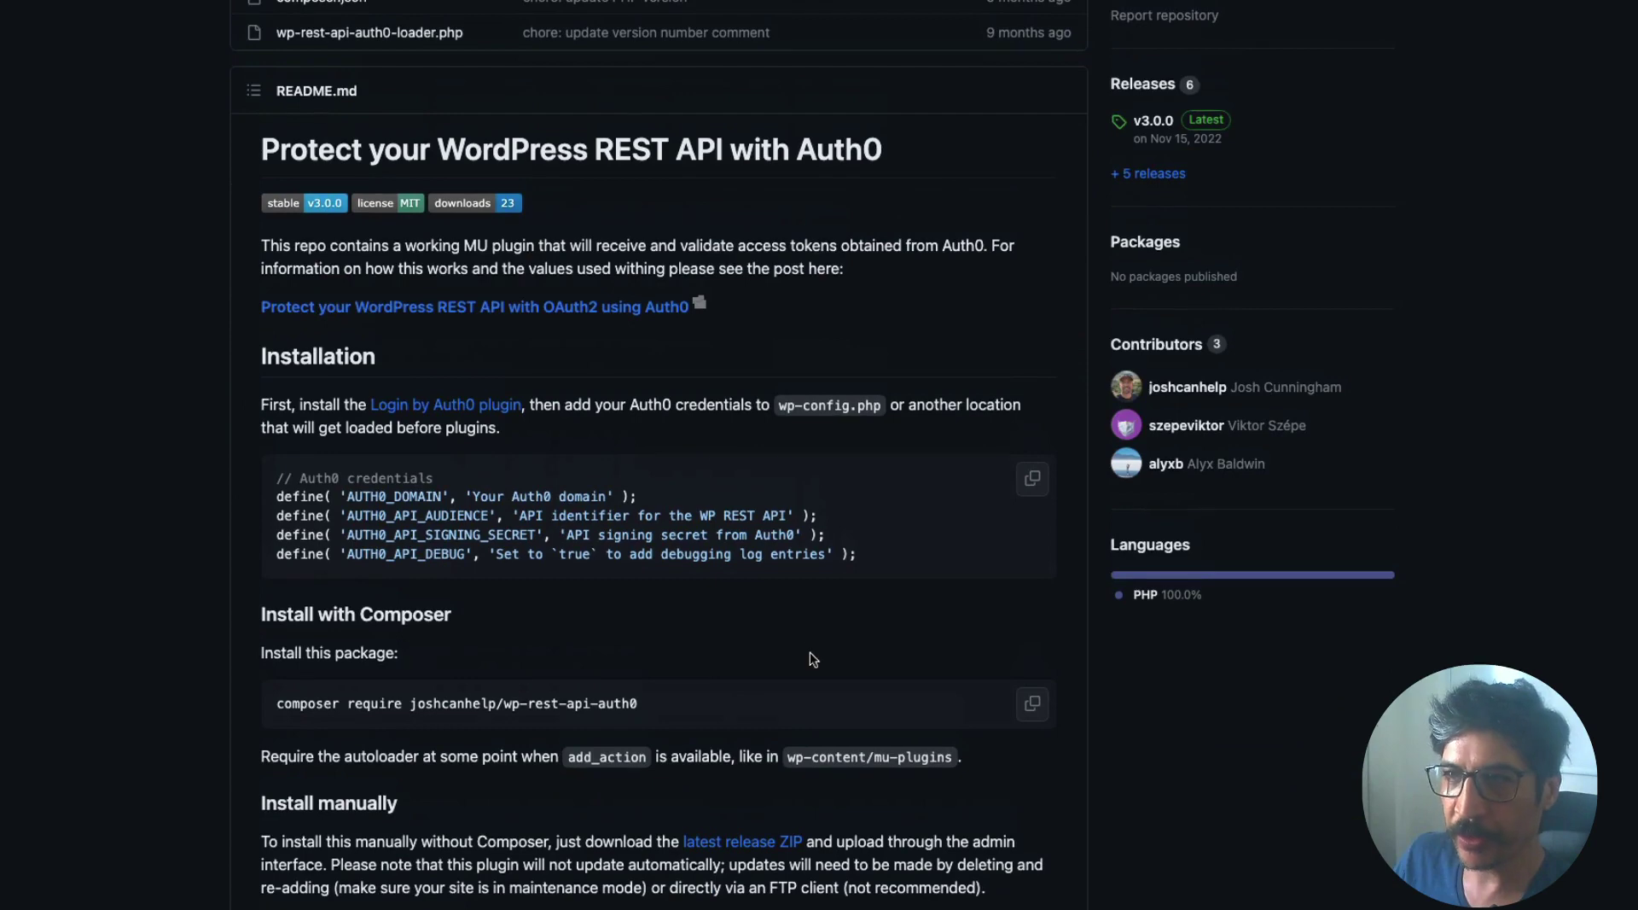
scroll(810, 652, down, 1)
scroll(810, 652, down, 2)
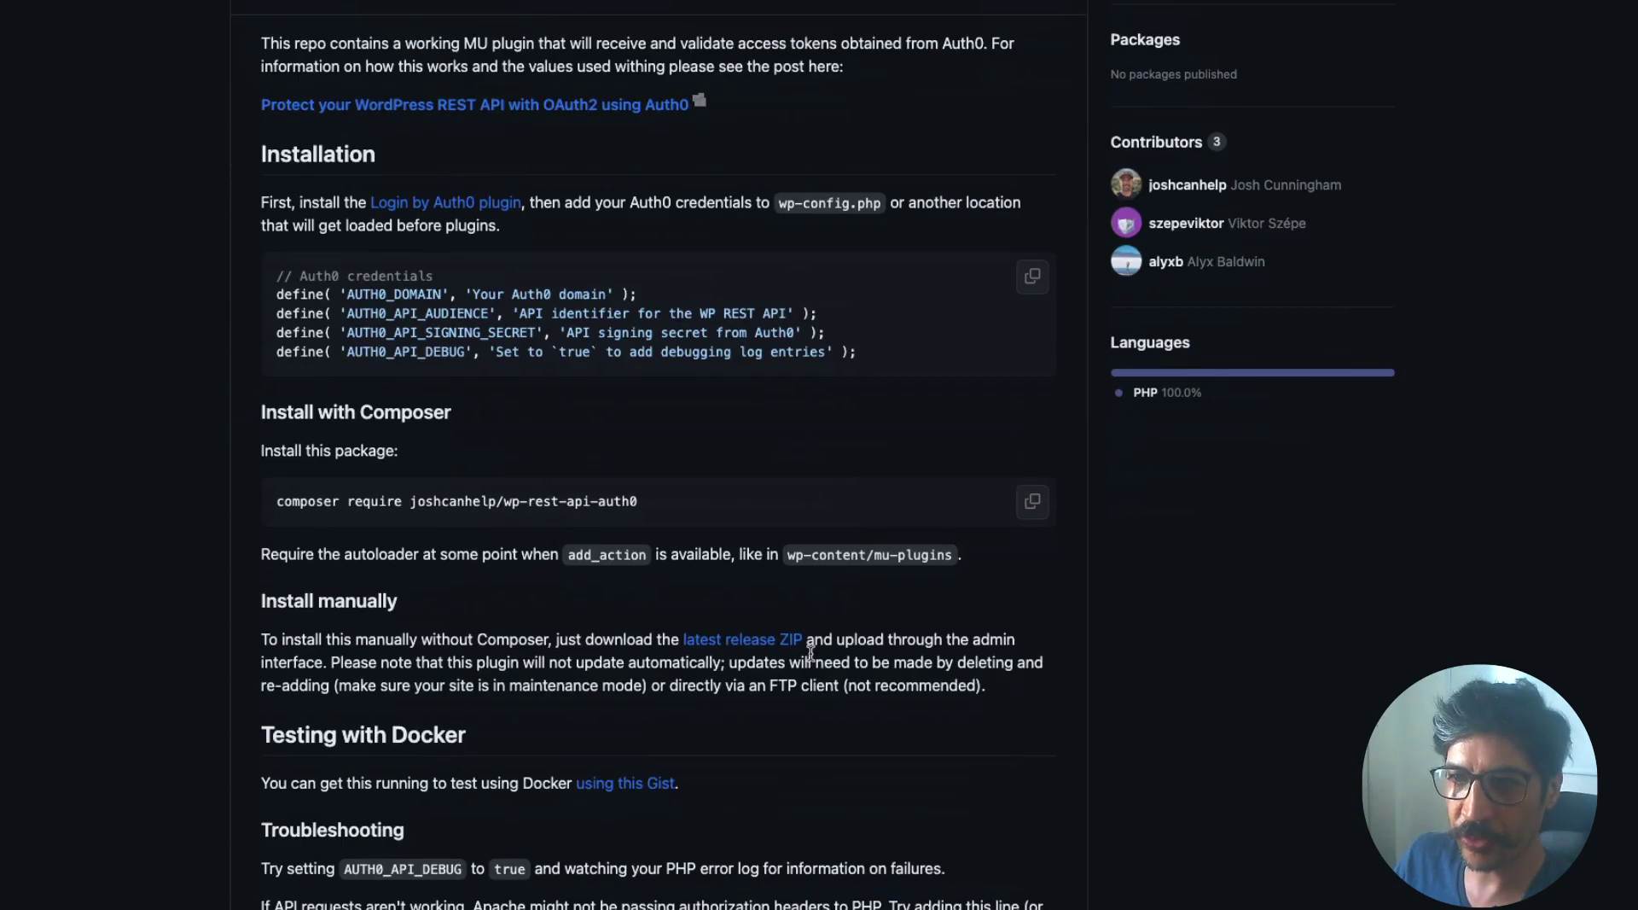
scroll(810, 651, down, 2)
scroll(1314, 263, up, 1)
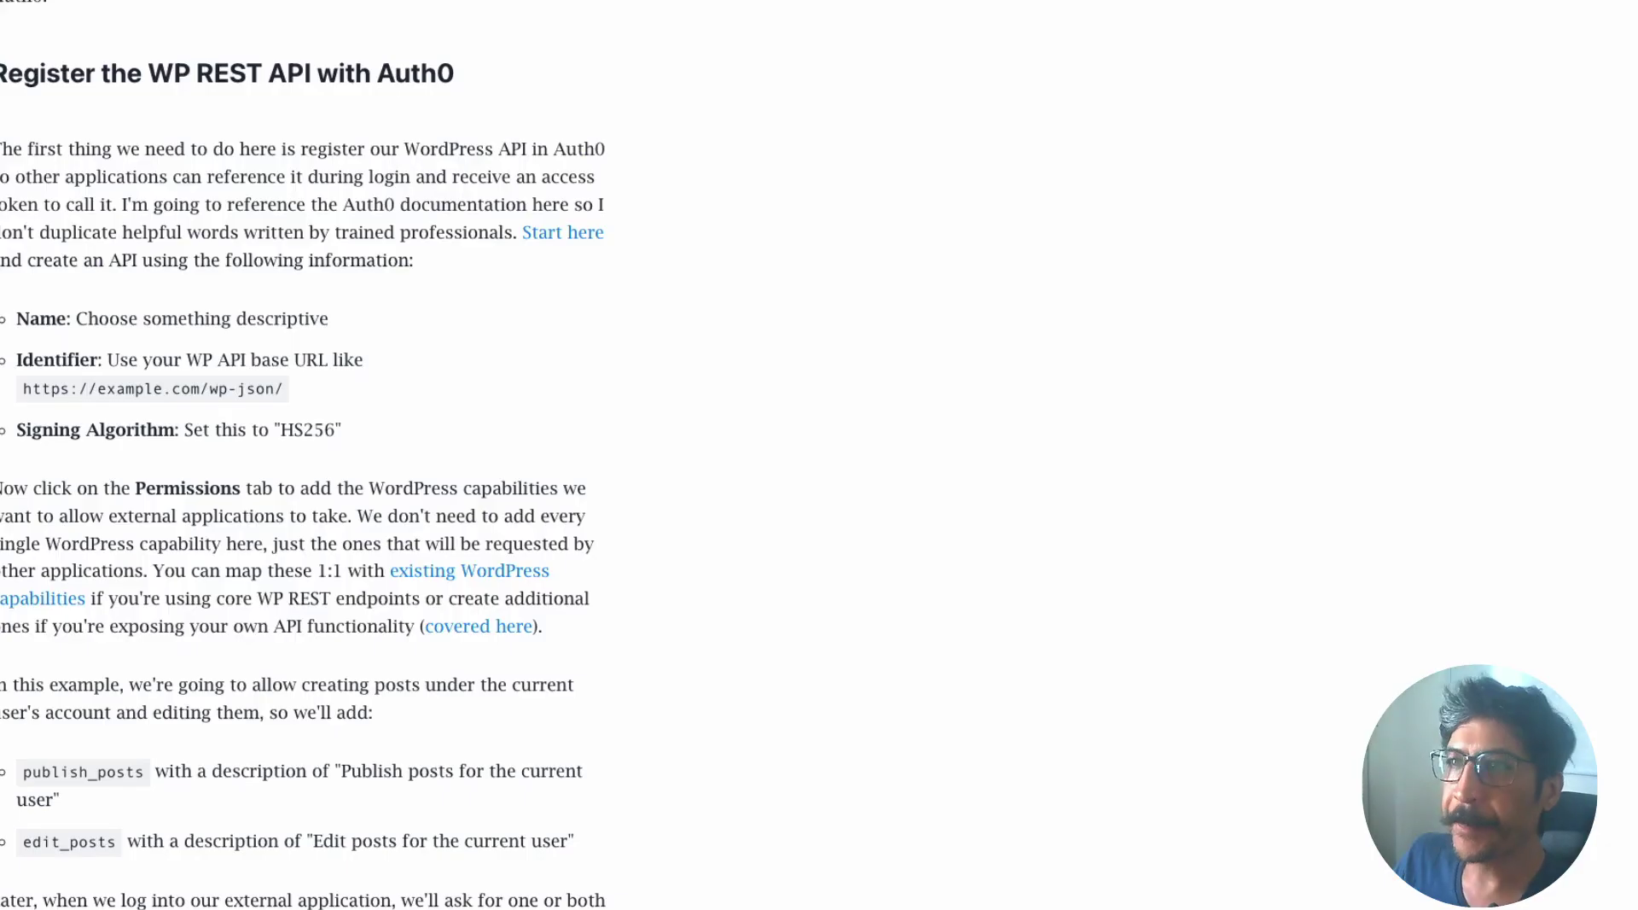
Skim the article on protecting the WordPress REST API with Auth0, including its API registration and authorization sections.
scroll(769, 694, up, 20)
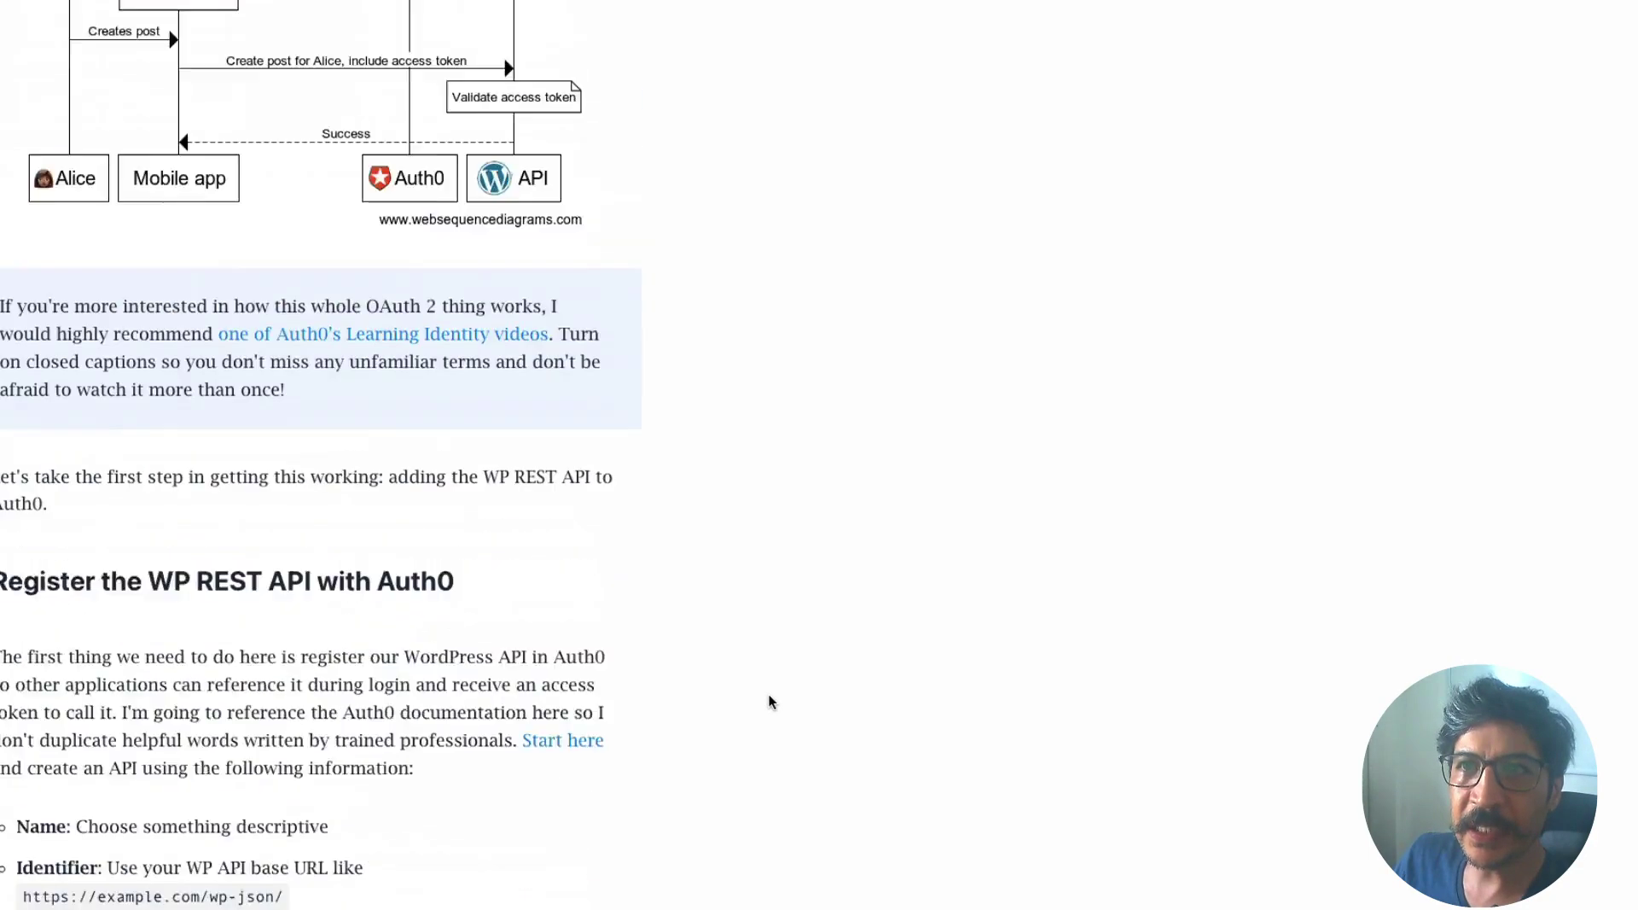
scroll(771, 697, up, 10)
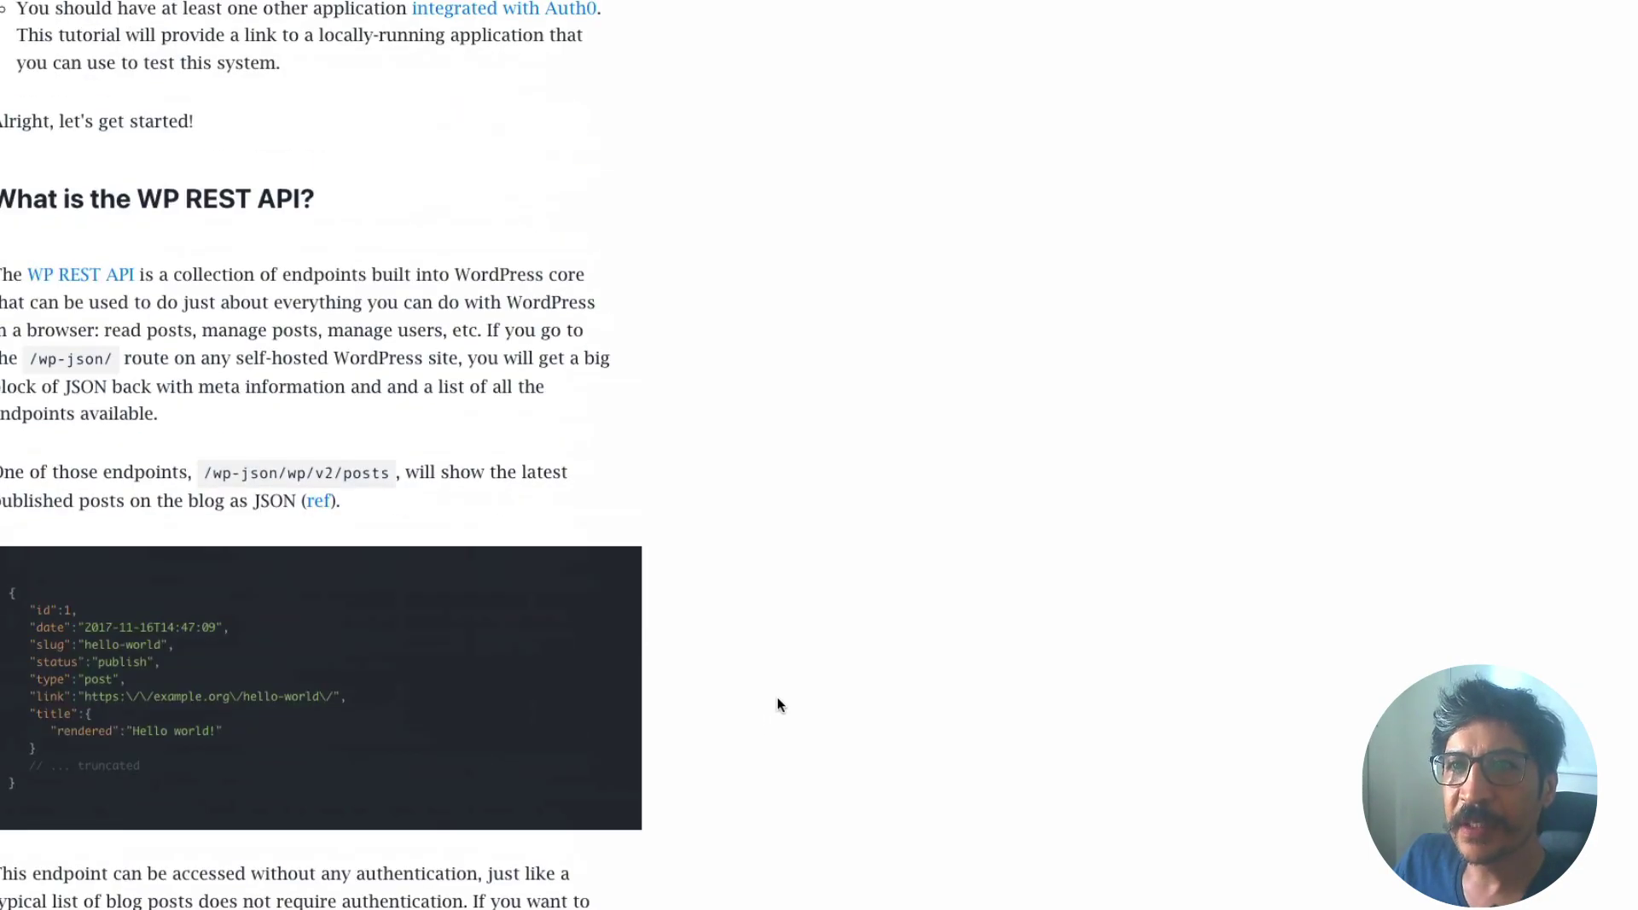
scroll(776, 702, down, 14)
scroll(847, 721, down, 18)
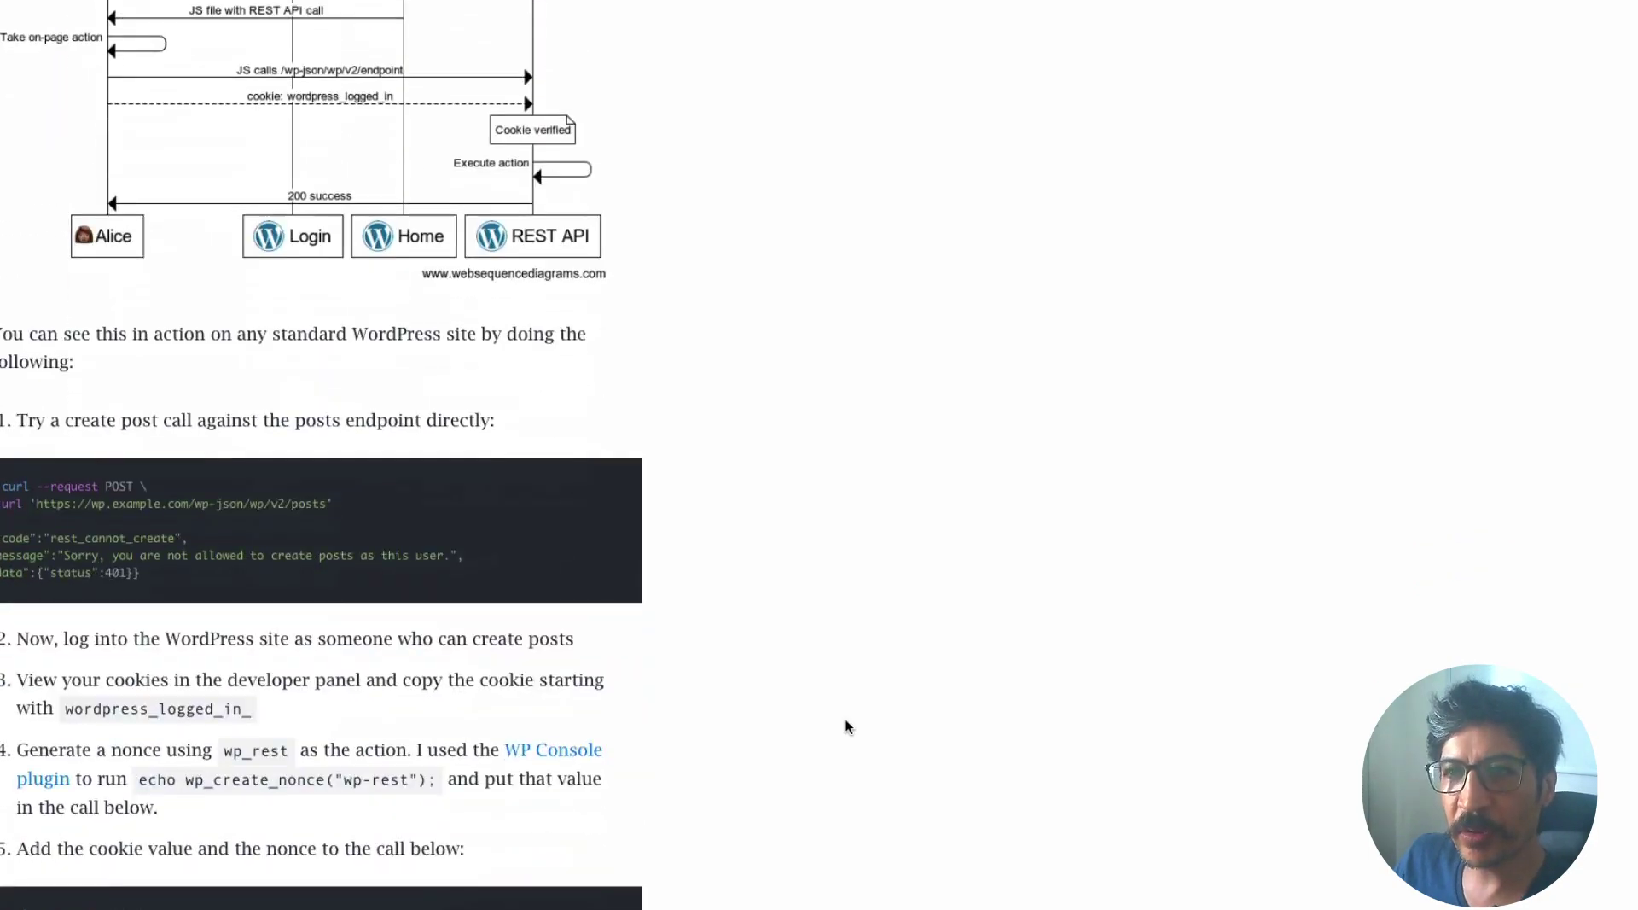
scroll(846, 721, down, 15)
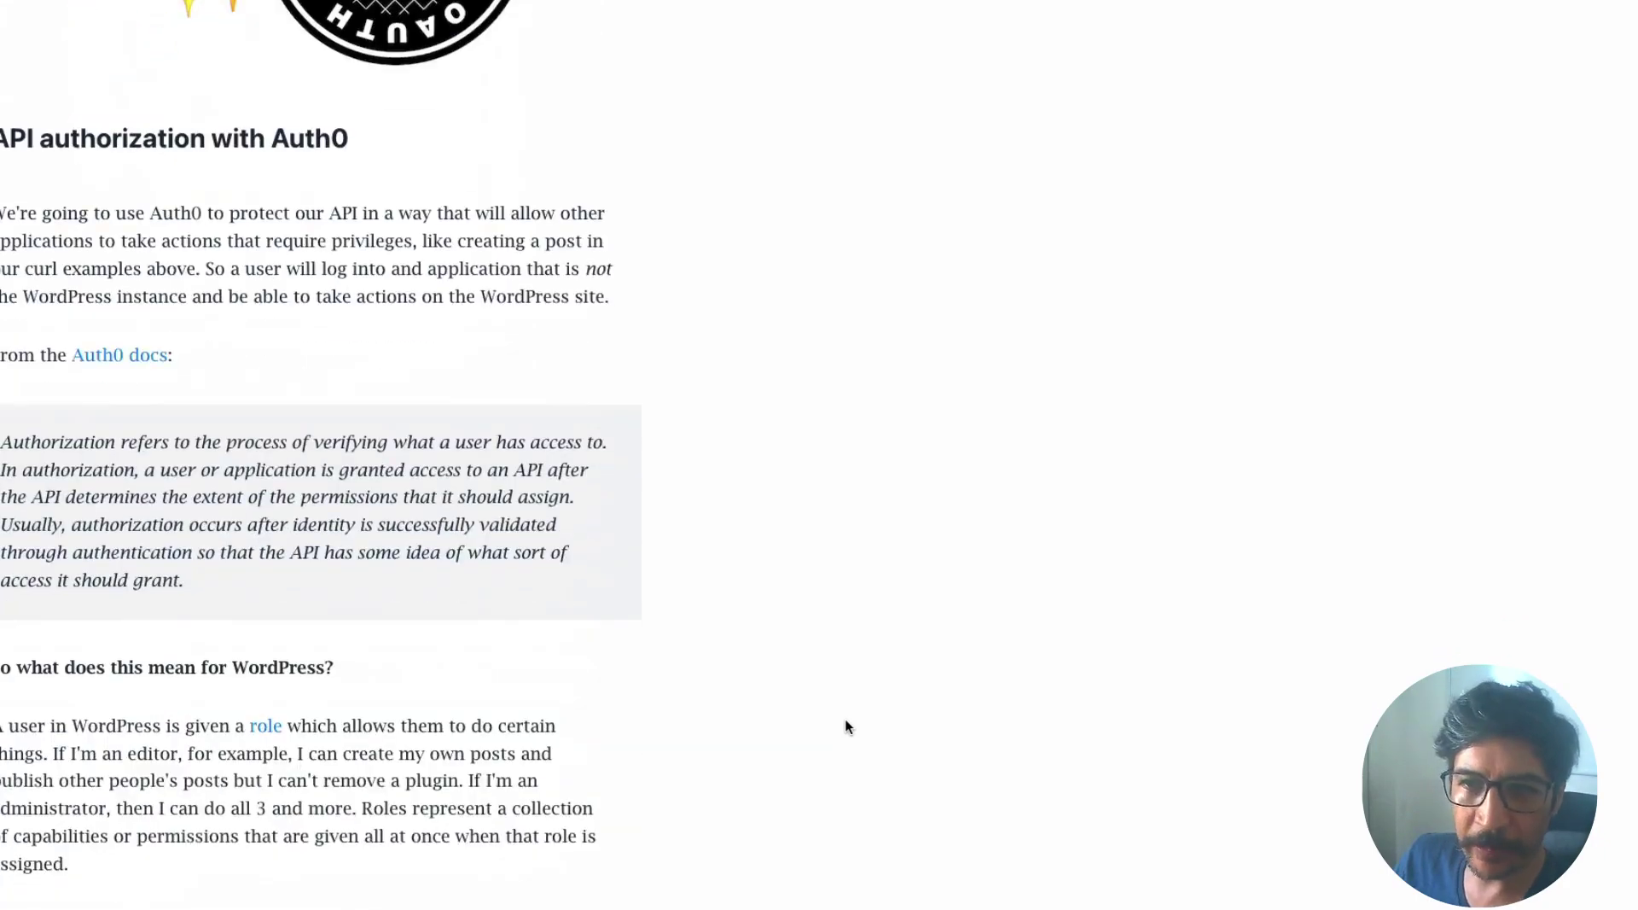
scroll(846, 722, up, 9)
scroll(846, 722, up, 20)
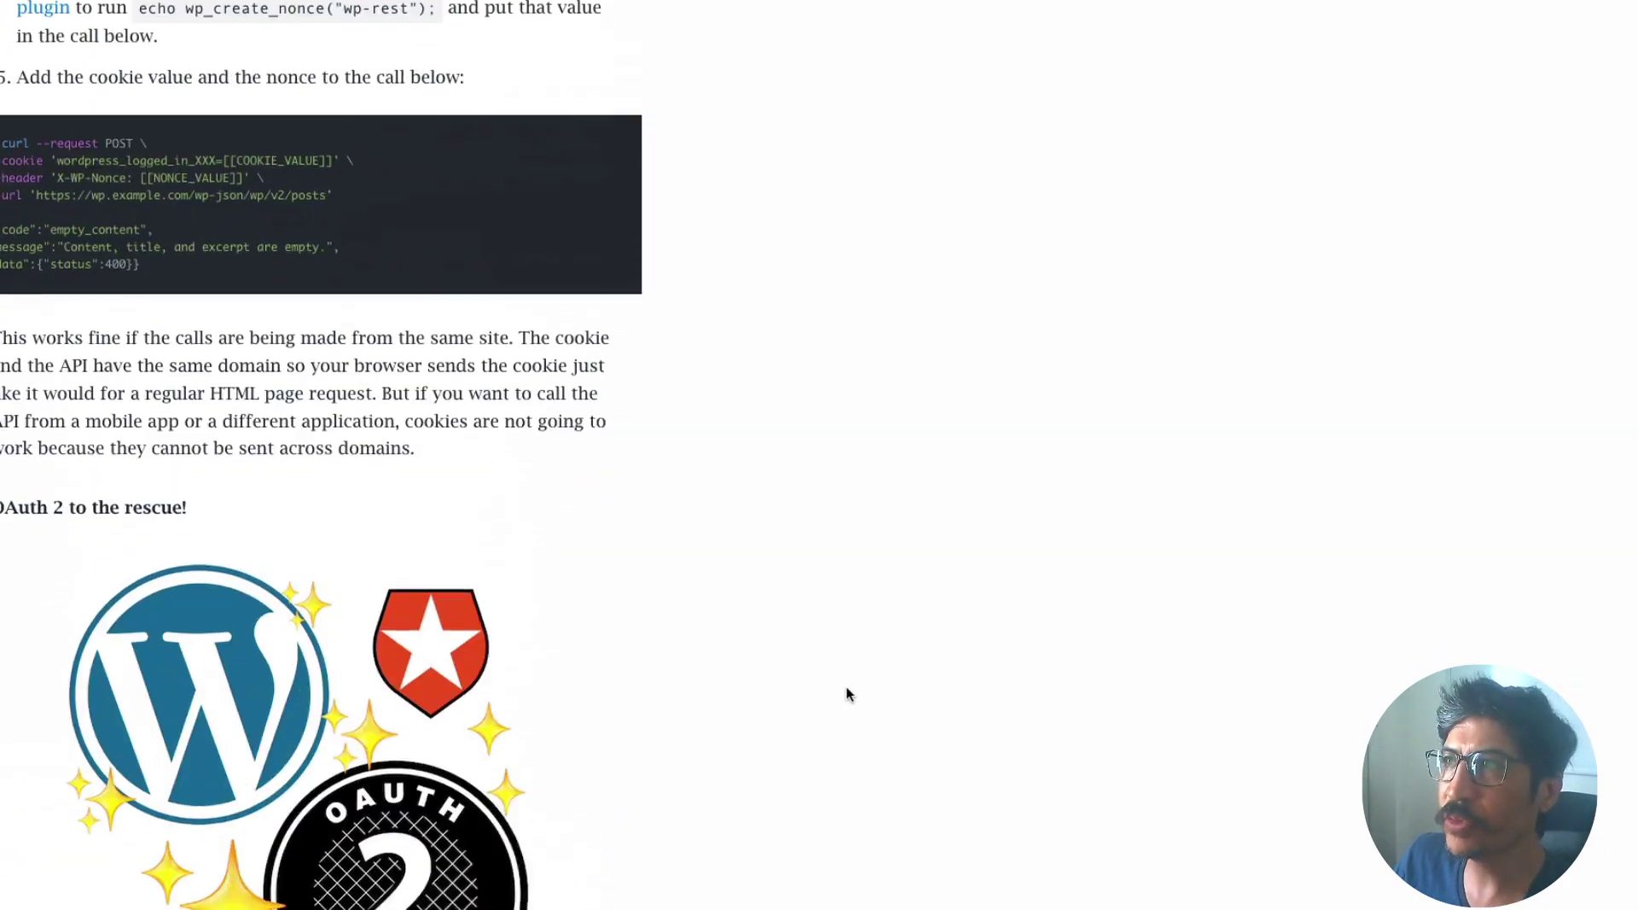
scroll(863, 616, up, 15)
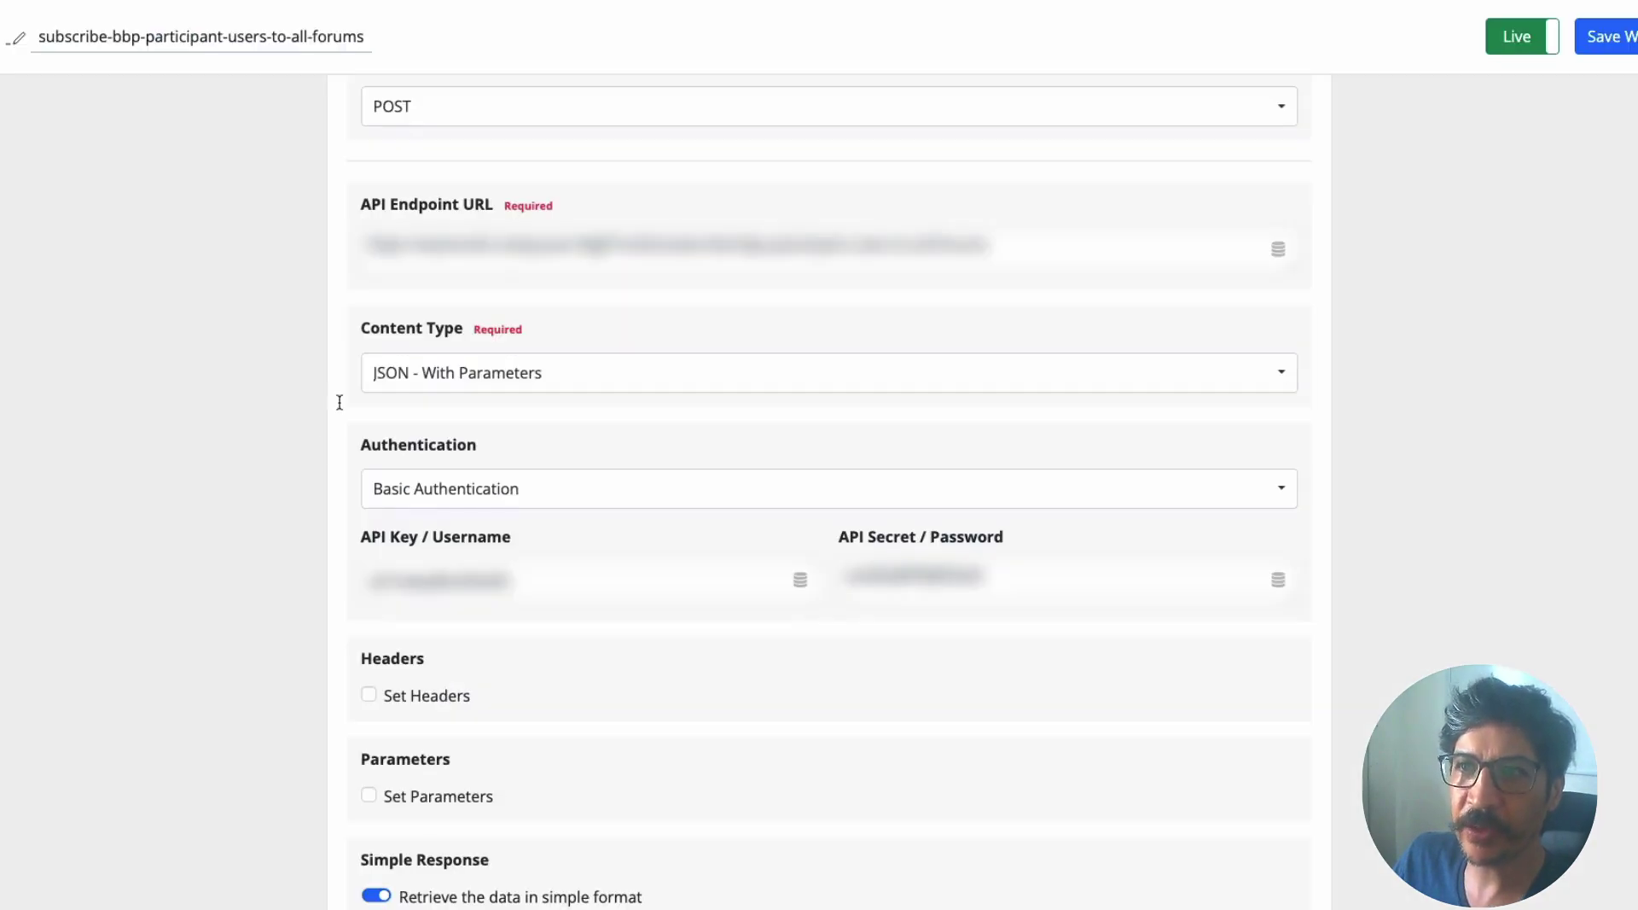
Review the workflow's API action, then switch to the Tango guide on securing the WordPress REST API with the WP REST API Auth0 plugin and enlarge its window.
scroll(307, 602, up, 4)
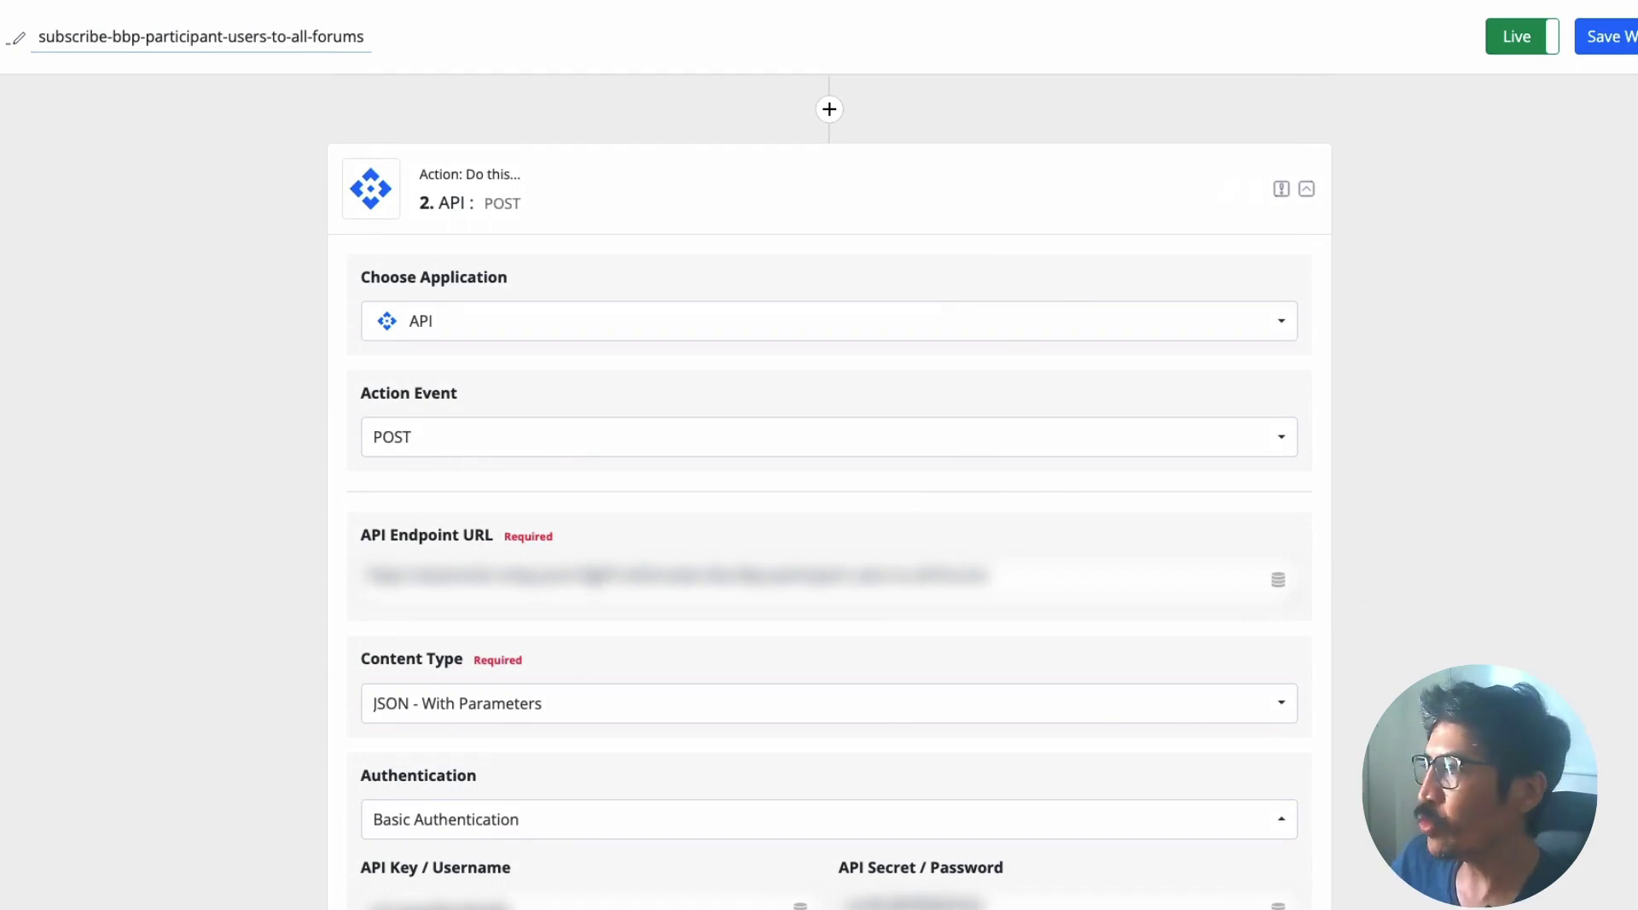
key(super+Tab)
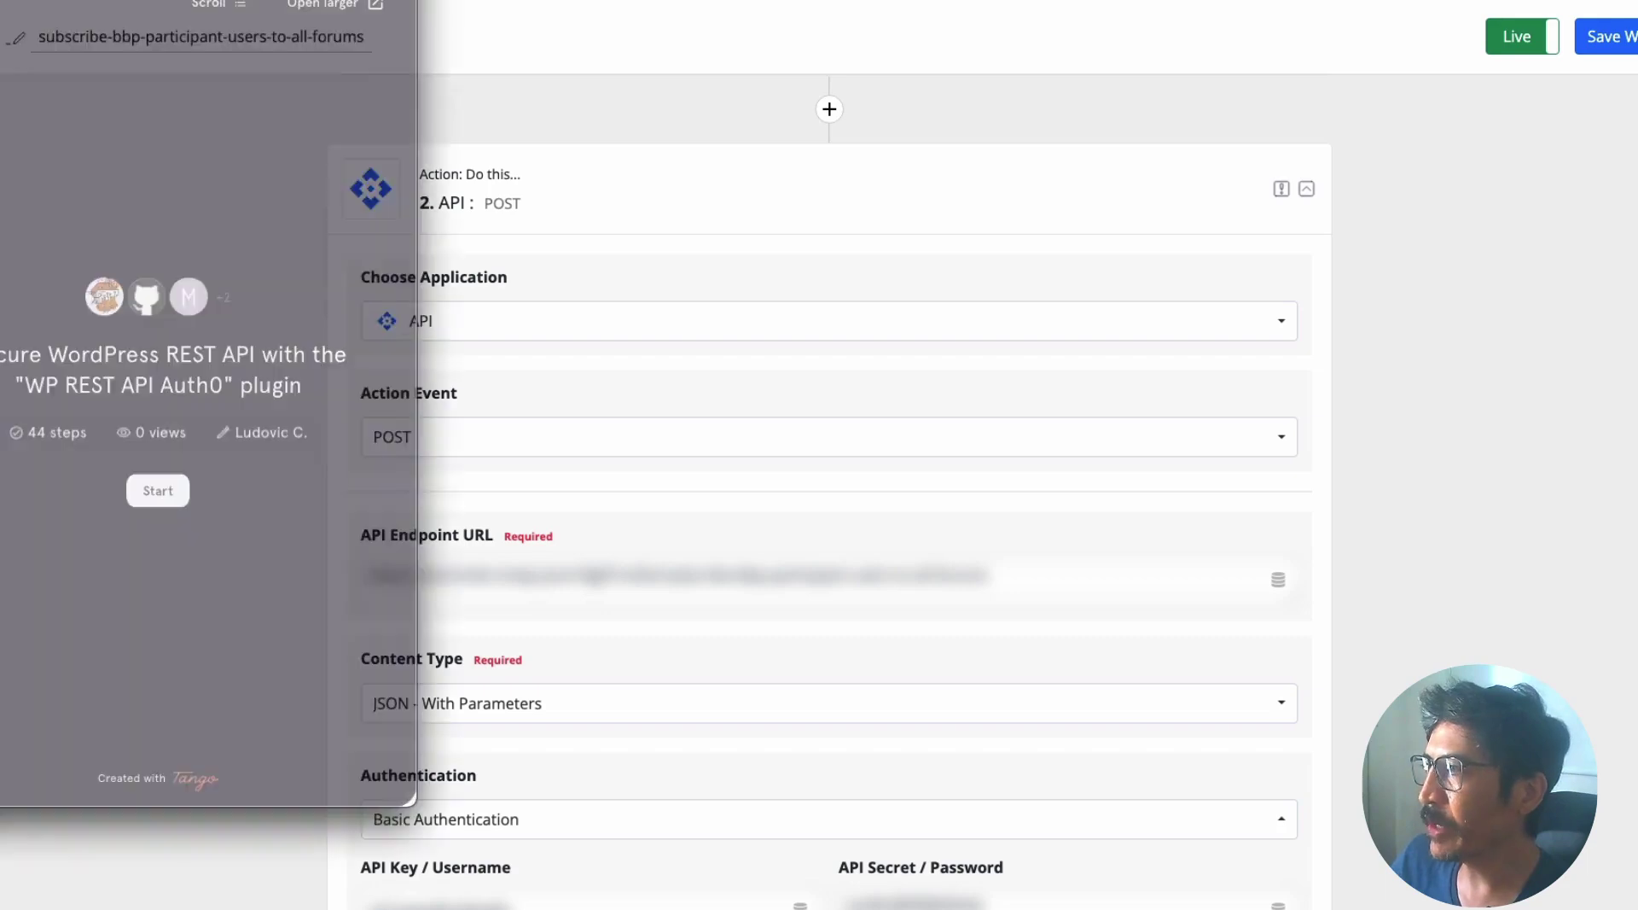
double_click(1051, 110)
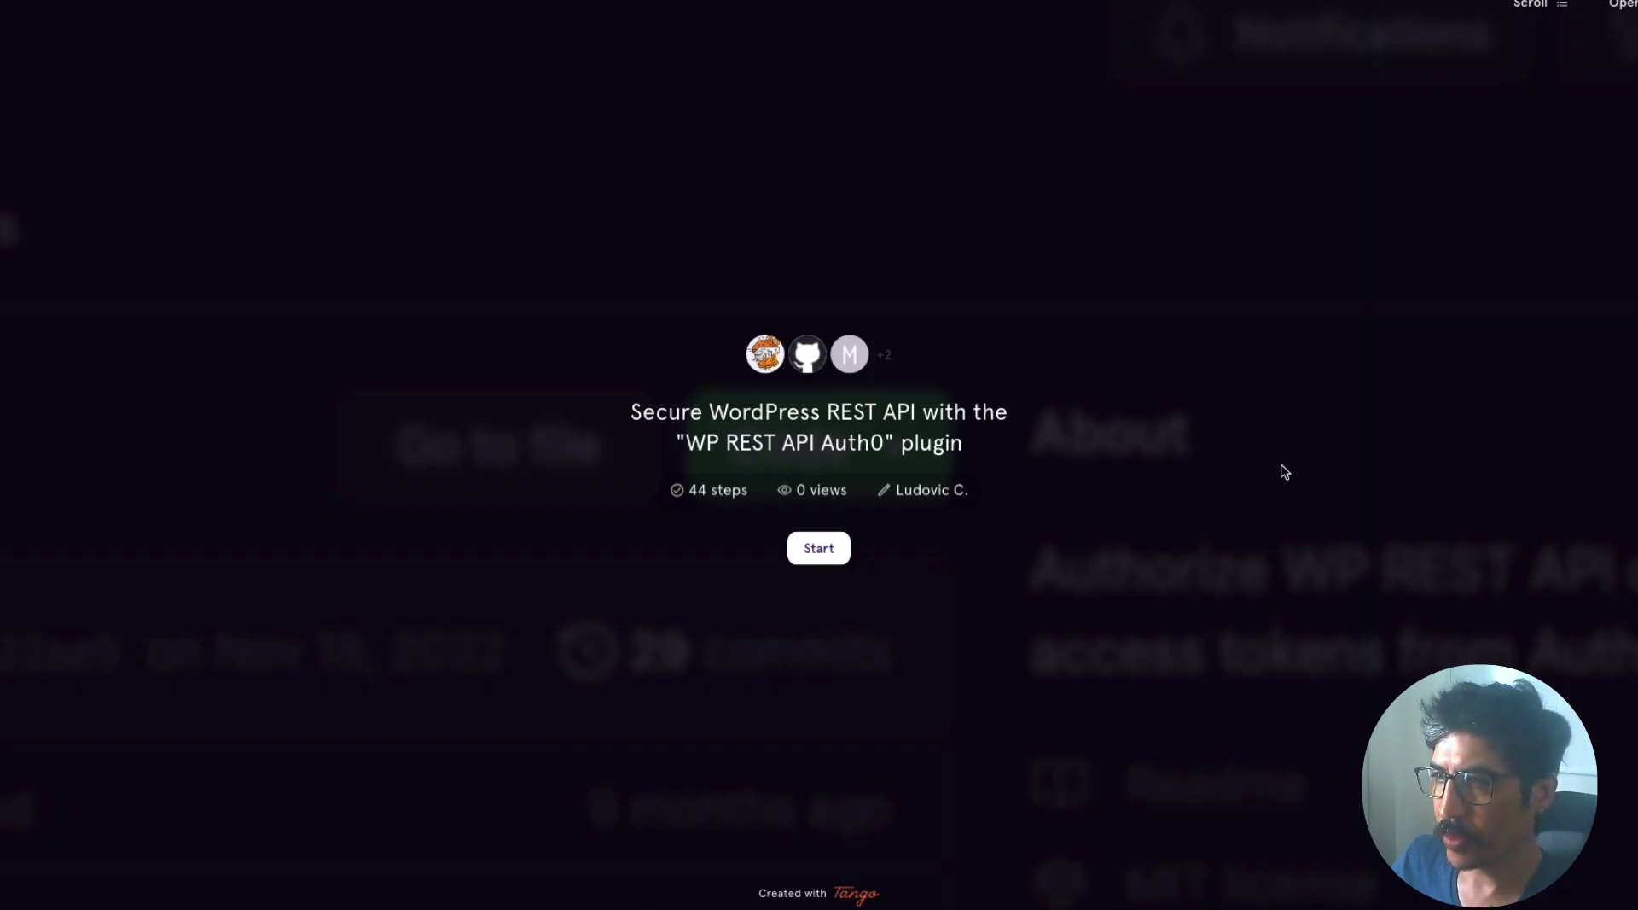
scroll(1284, 472, down, 1)
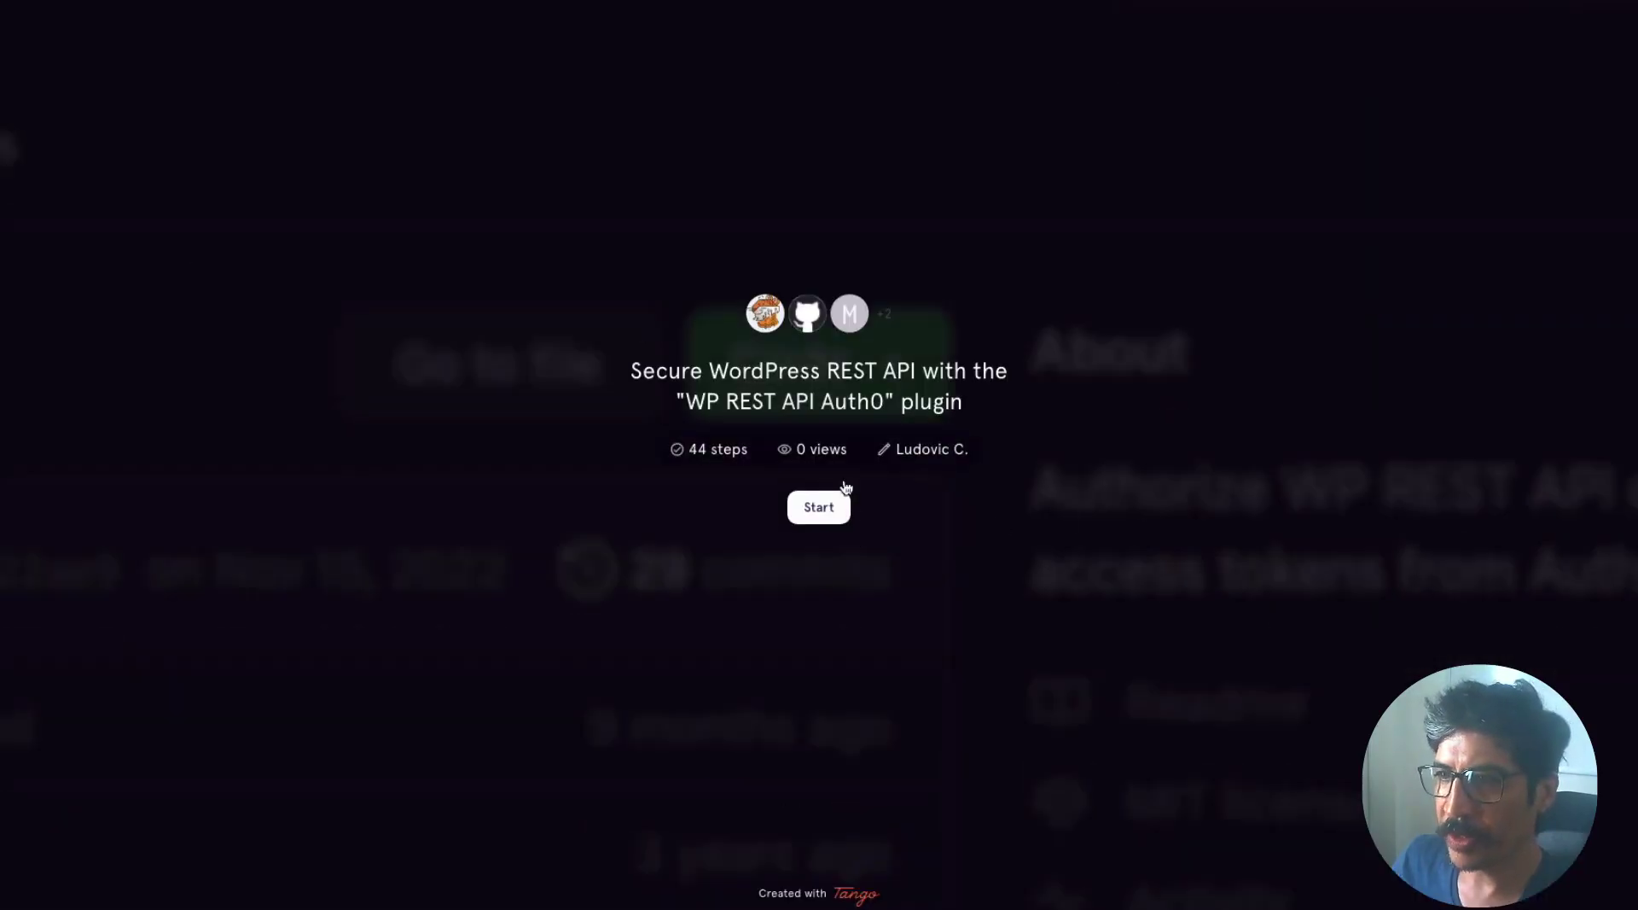
Start the Tango guide and check the installation instructions in the wp-rest-api-auth0 repository's README.
scroll(1160, 365, down, 1)
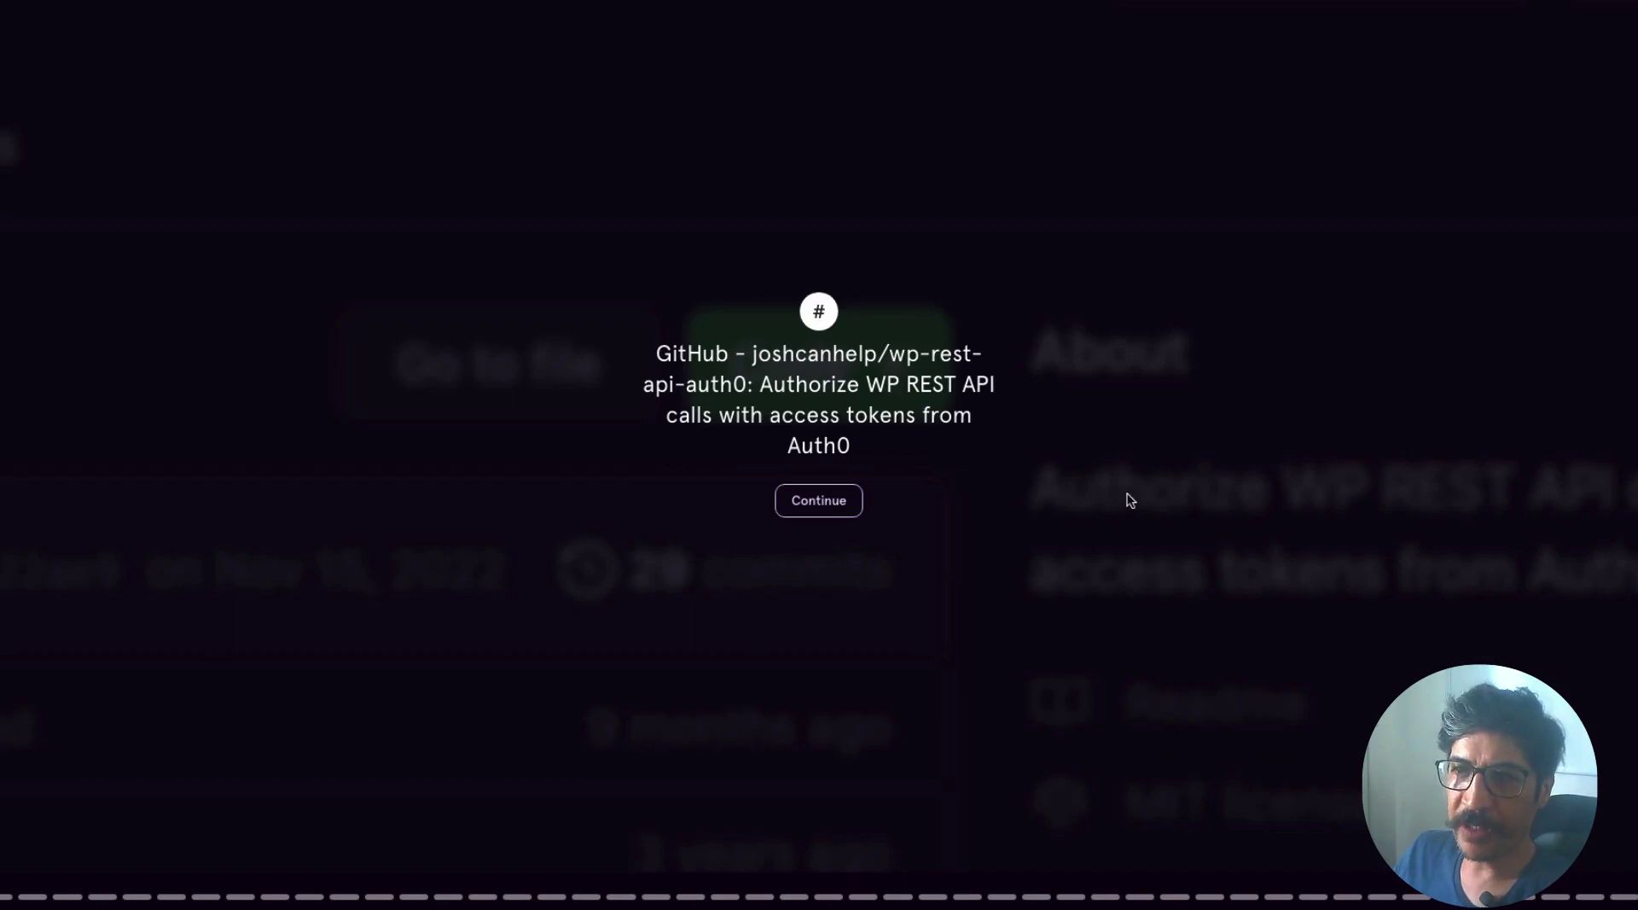
scroll(1130, 499, down, 1)
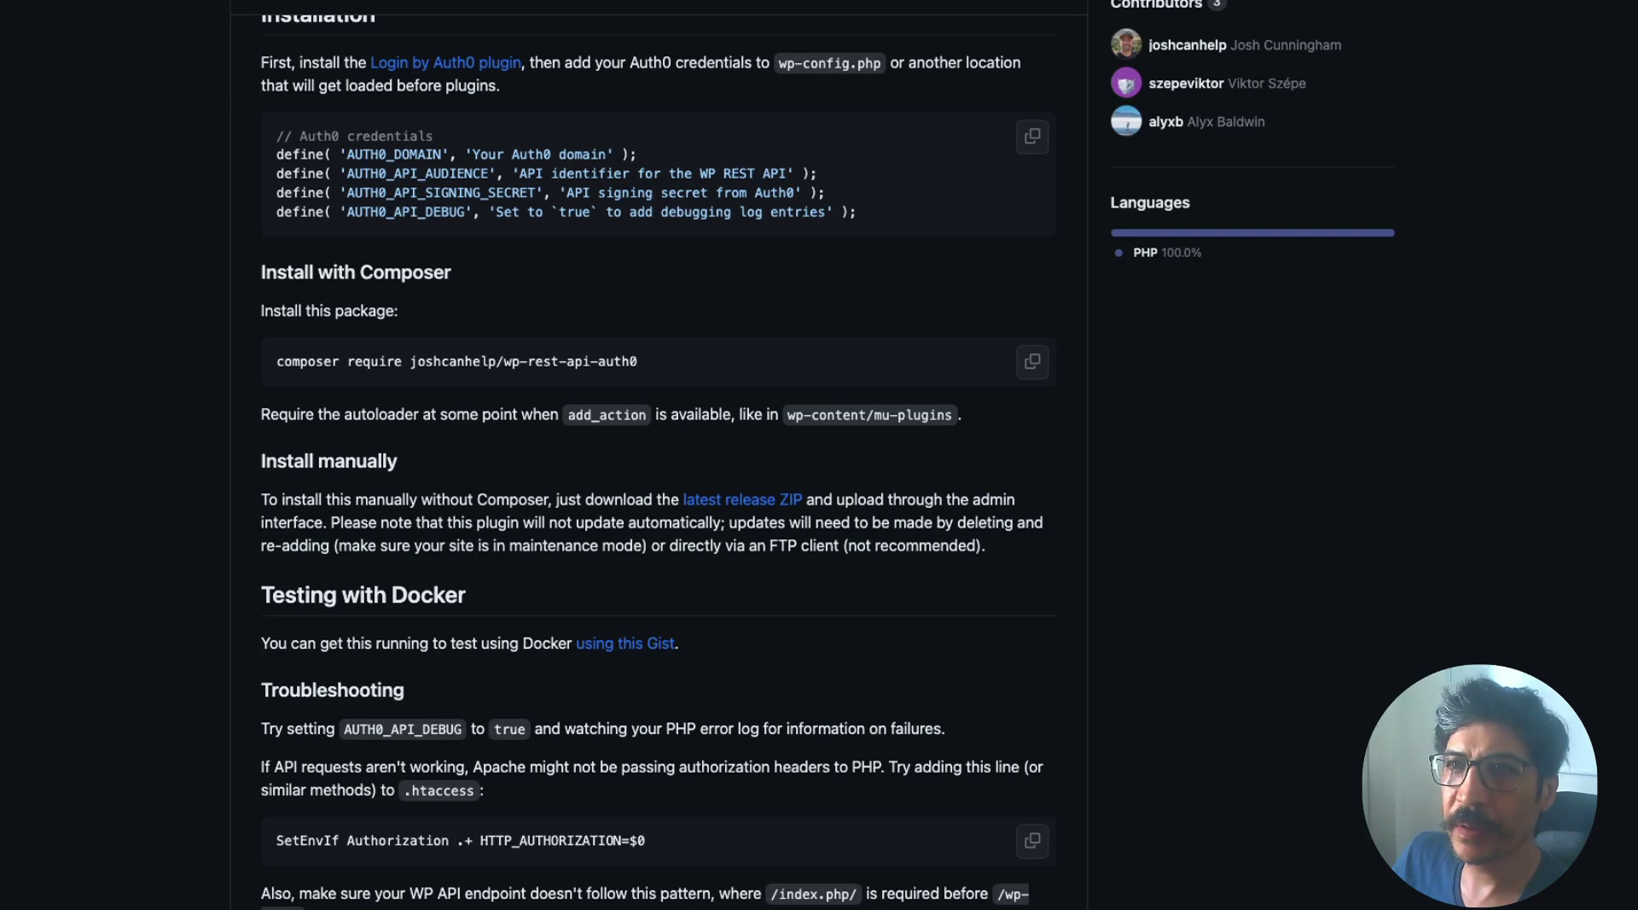
scroll(657, 461, up, 10)
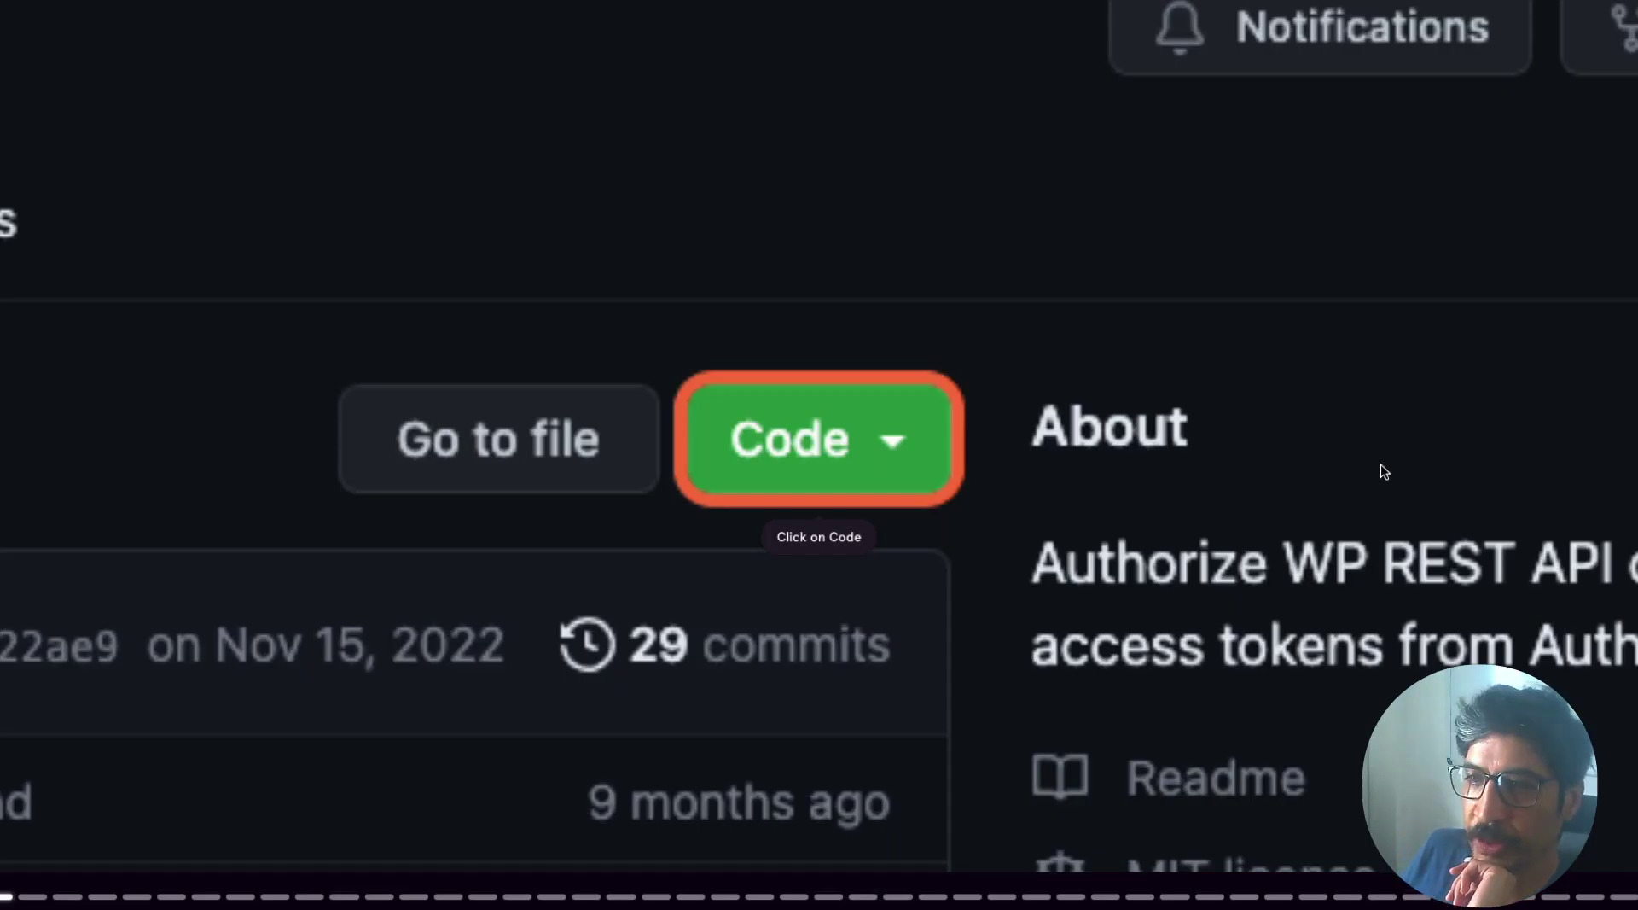
Advance through the guide from the plugin download and Auth0 API creation to the WordPress debug mode settings.
scroll(1384, 470, down, 5)
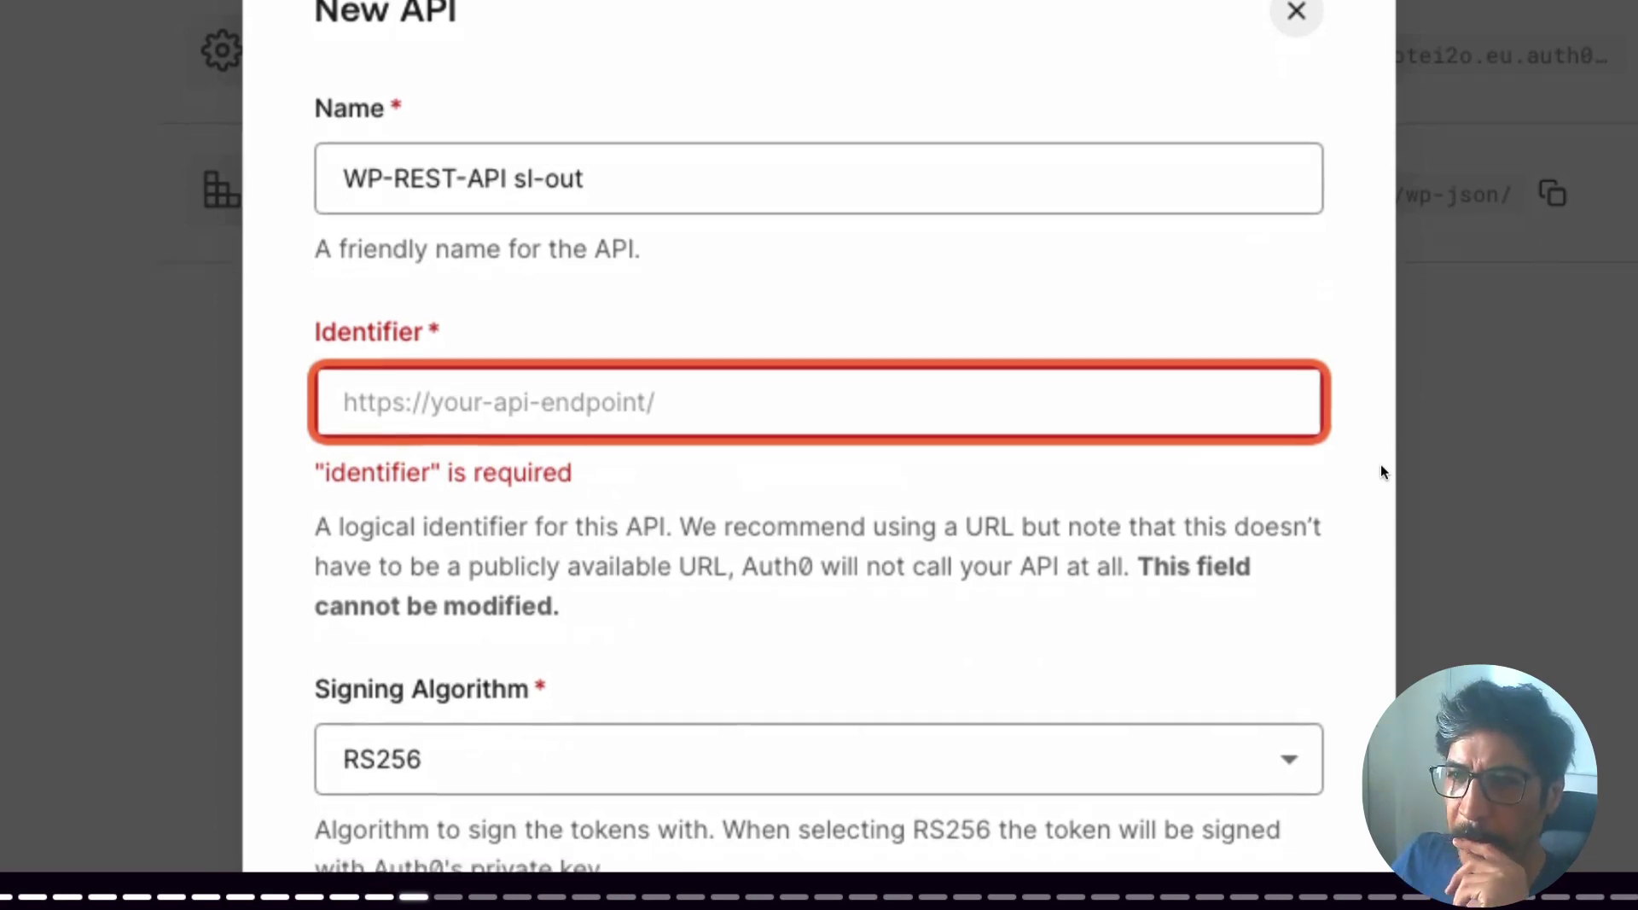
key(ctrl+v)
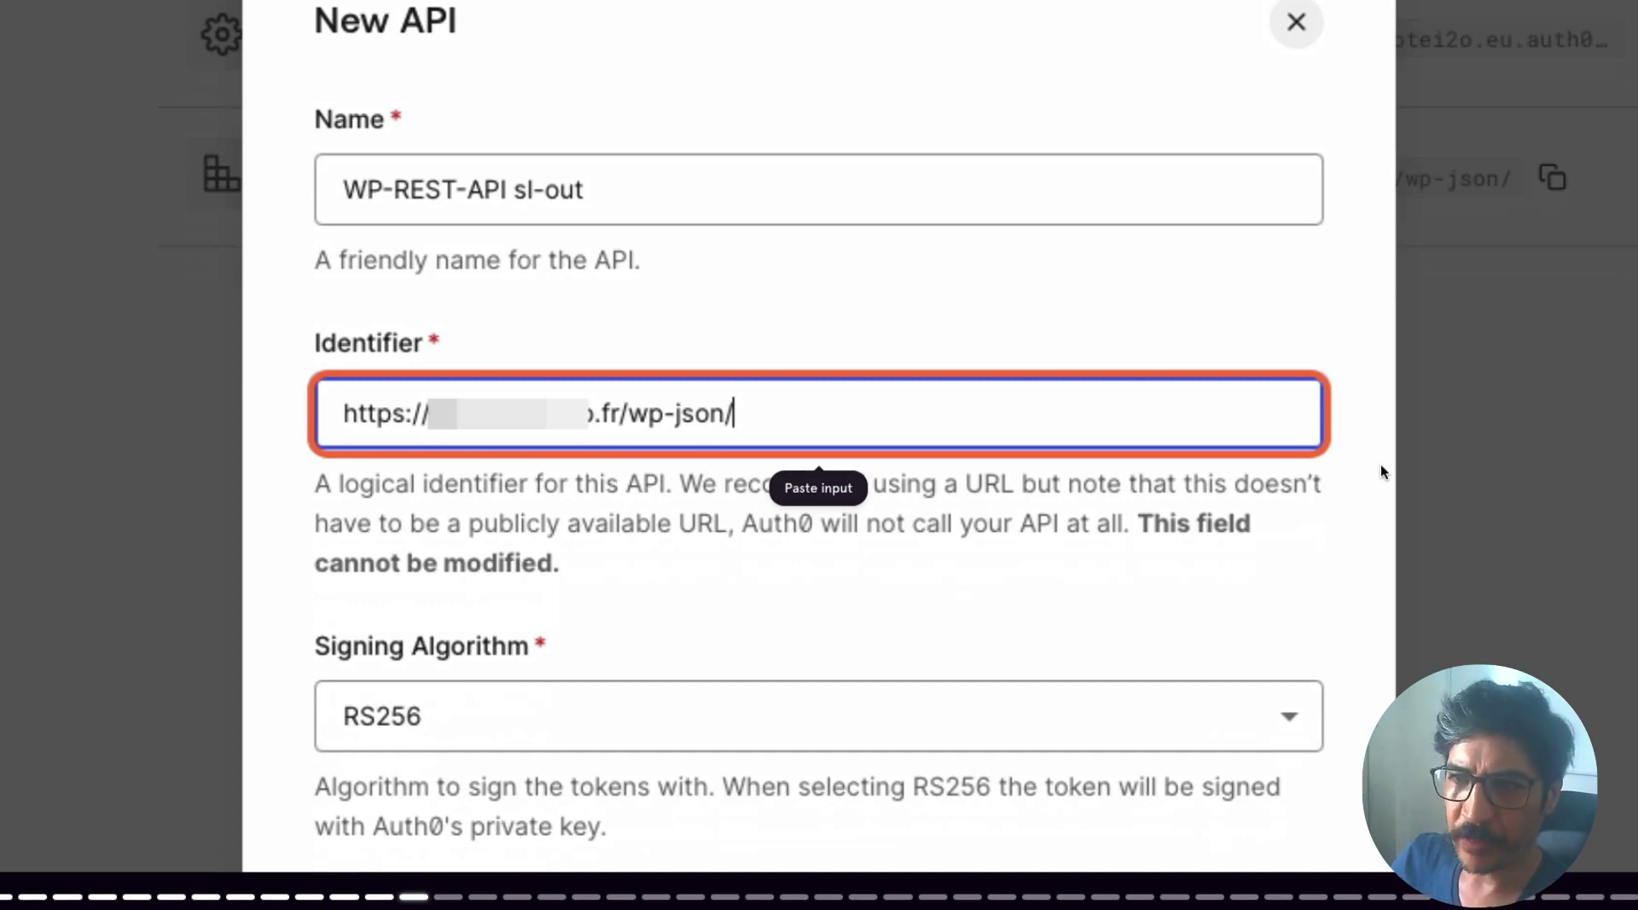
key(Tab)
key(Down)
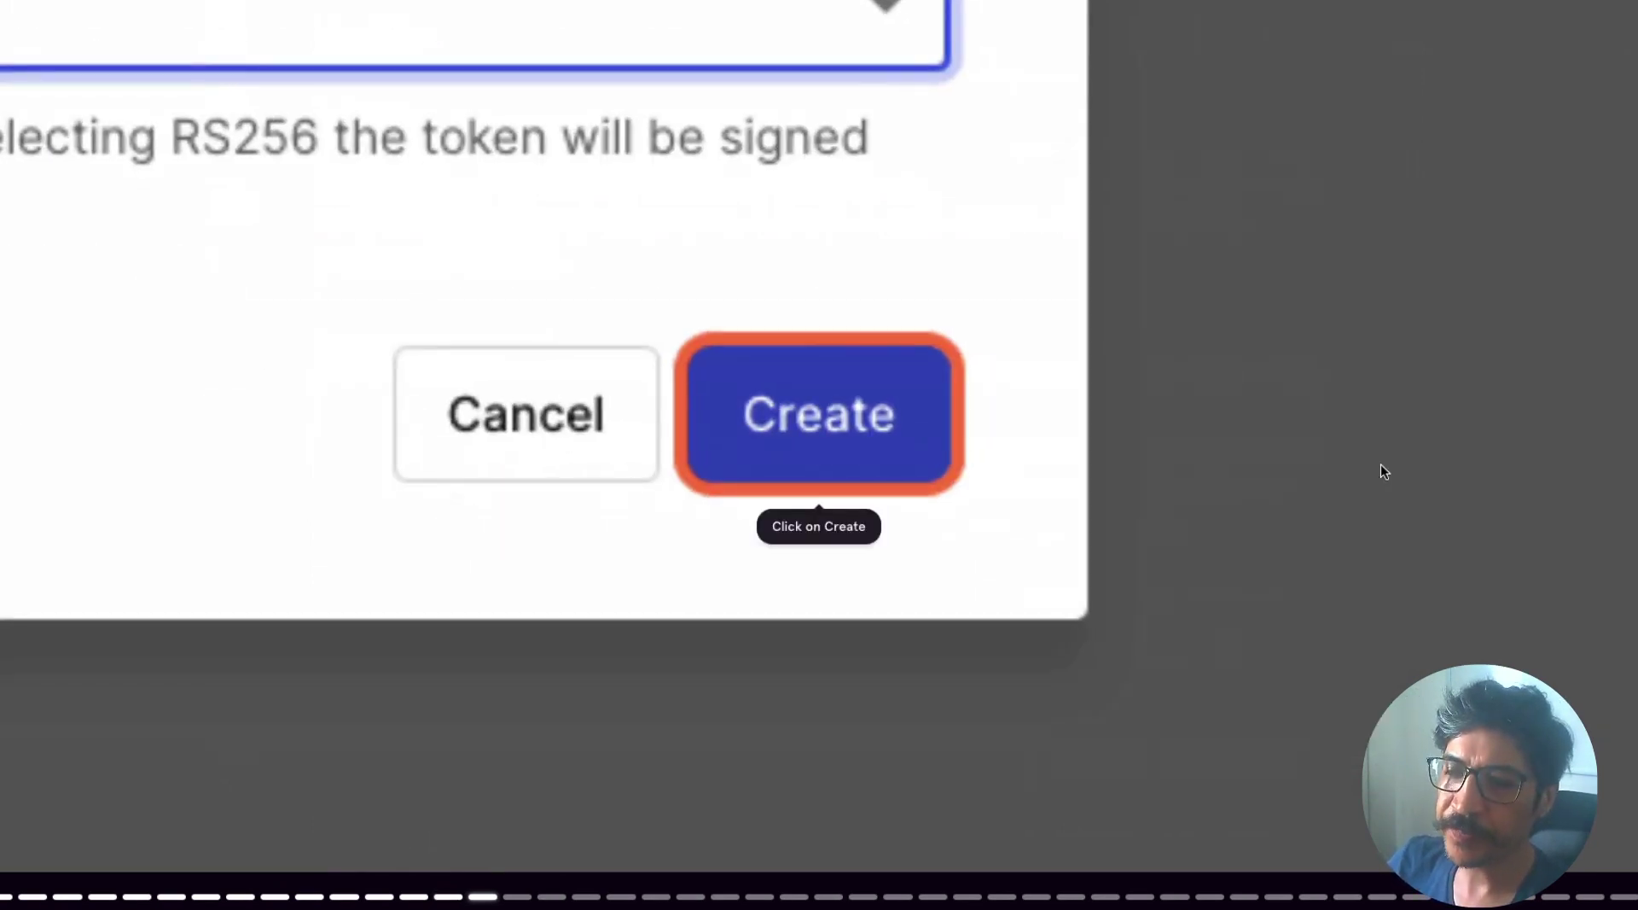
key(Left)
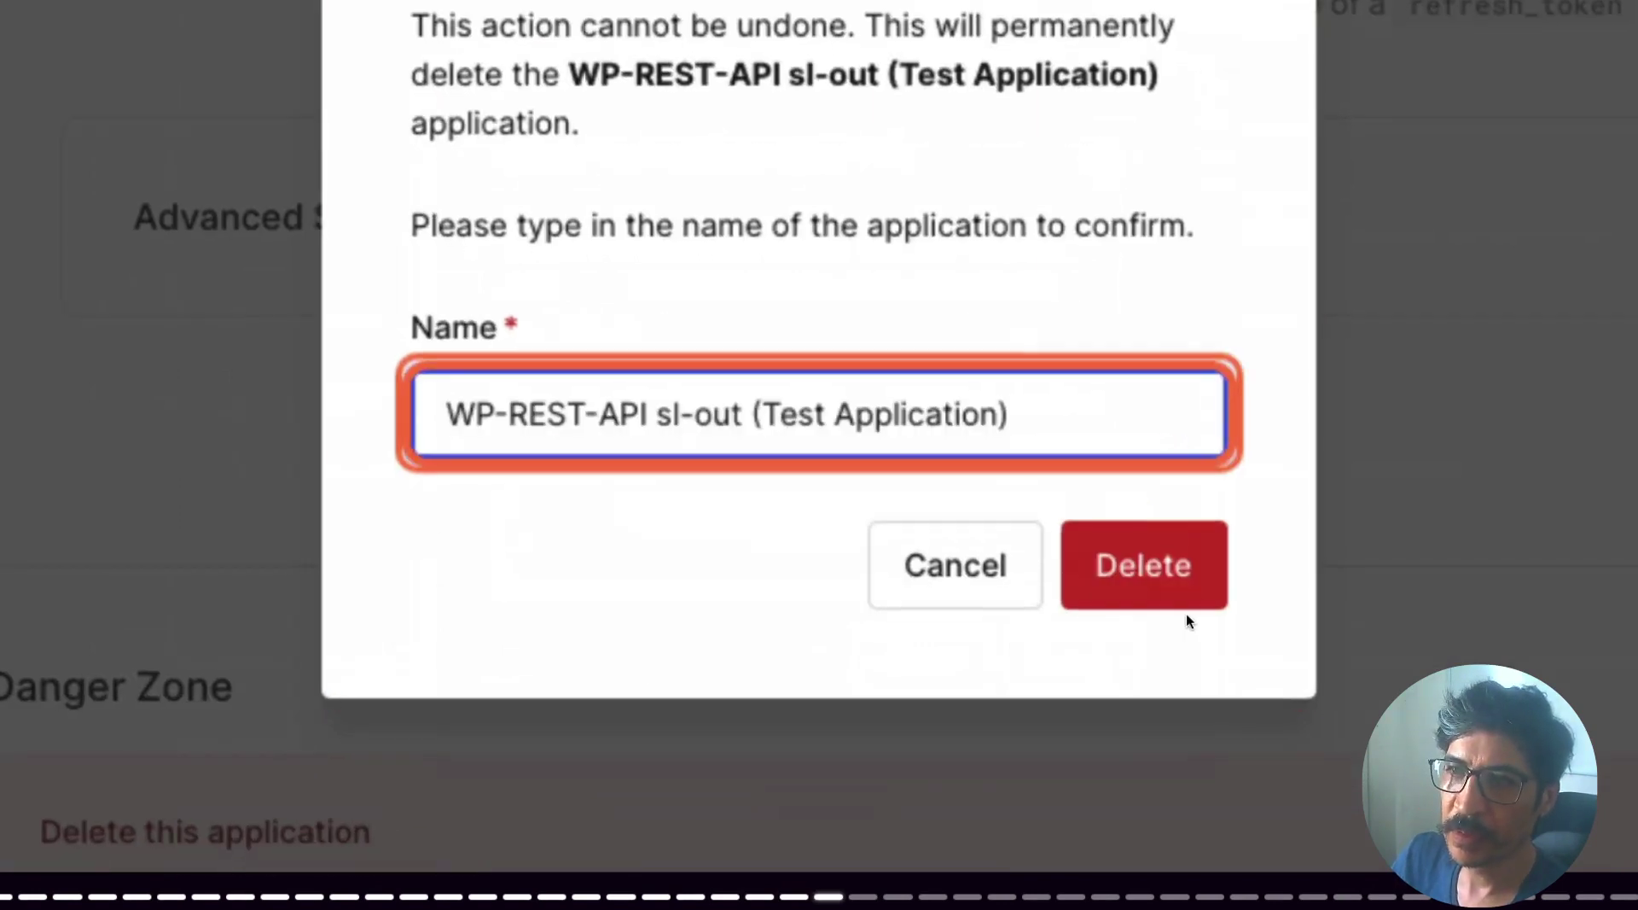
key(Right)
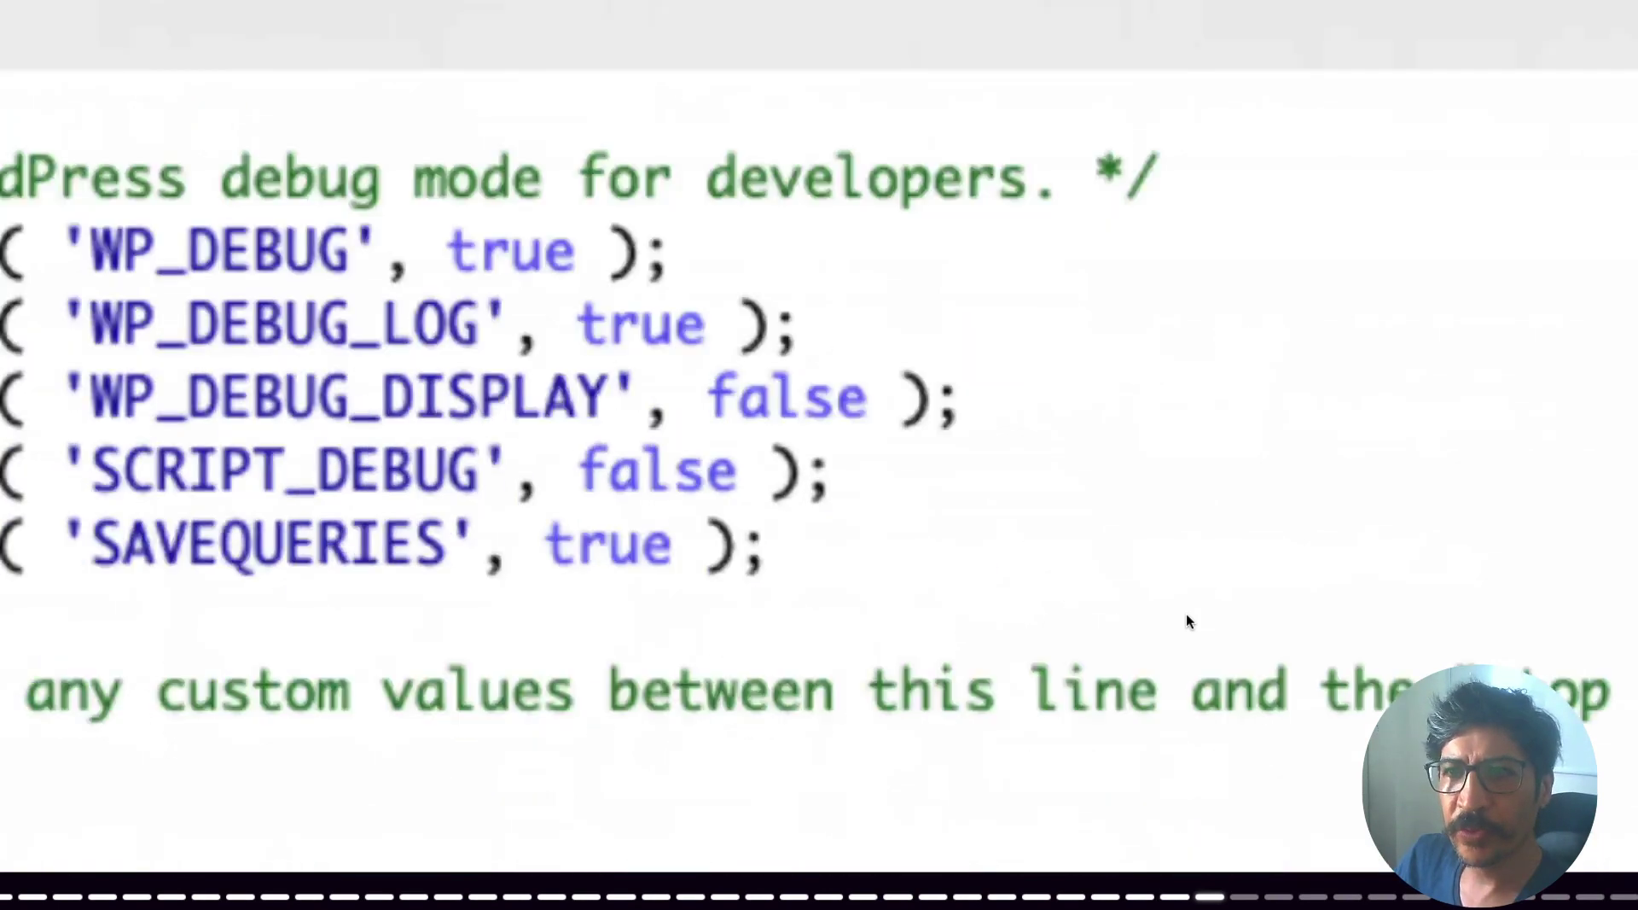
Review the guide's Postman instructions for pasting the JSON body, sending the bearer token request and copying the access_token.
key(ctrl+v)
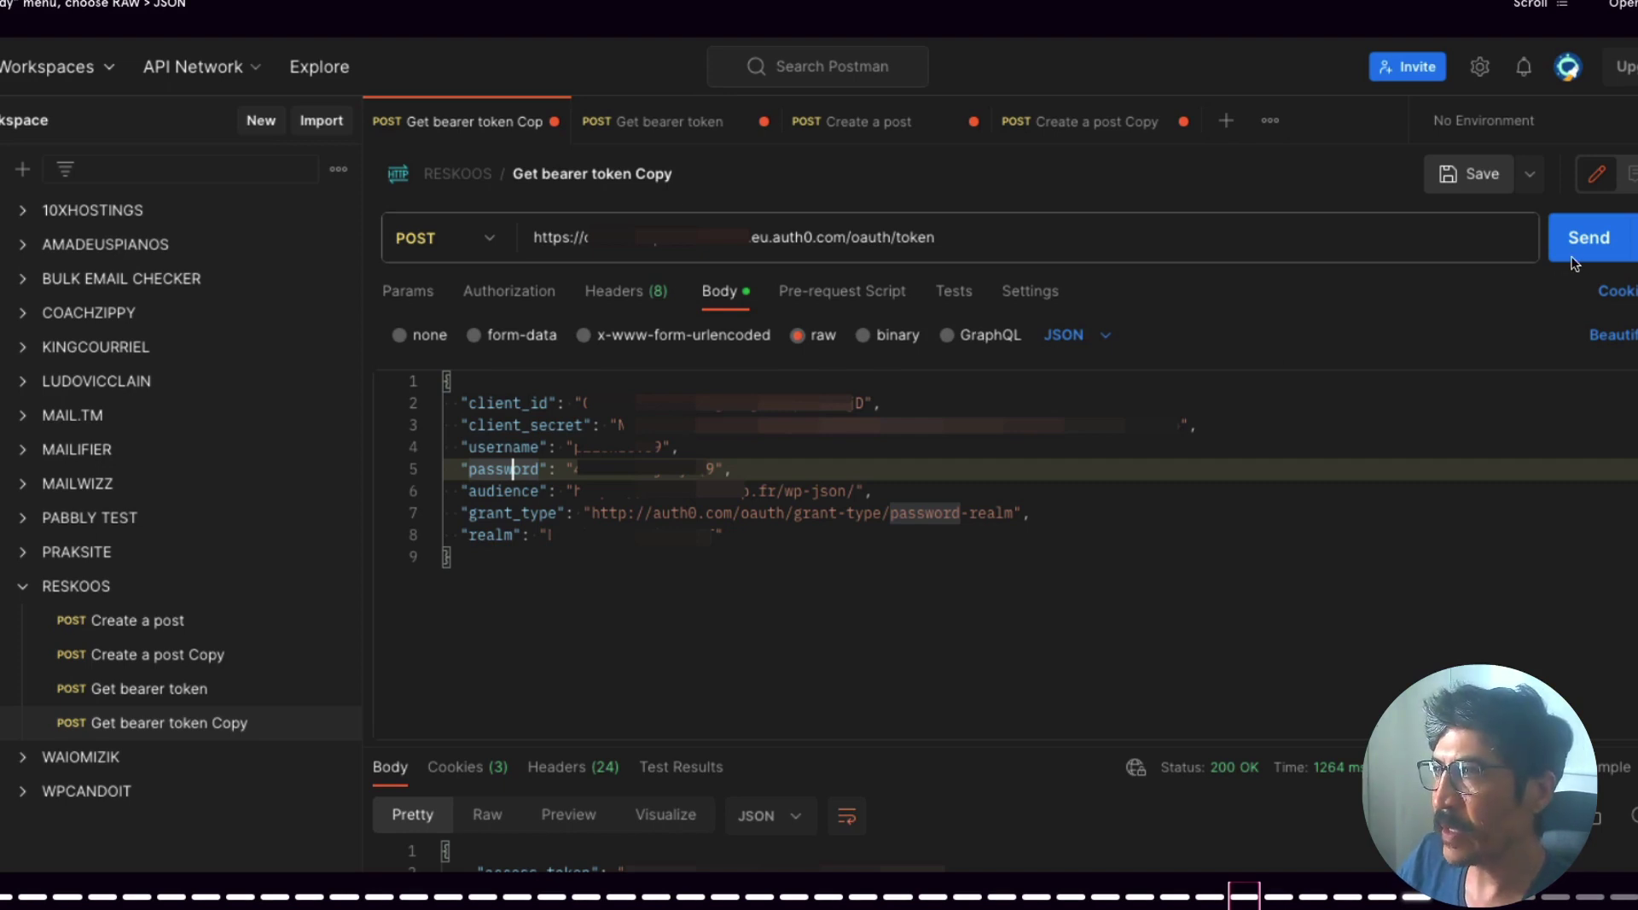
key(Right)
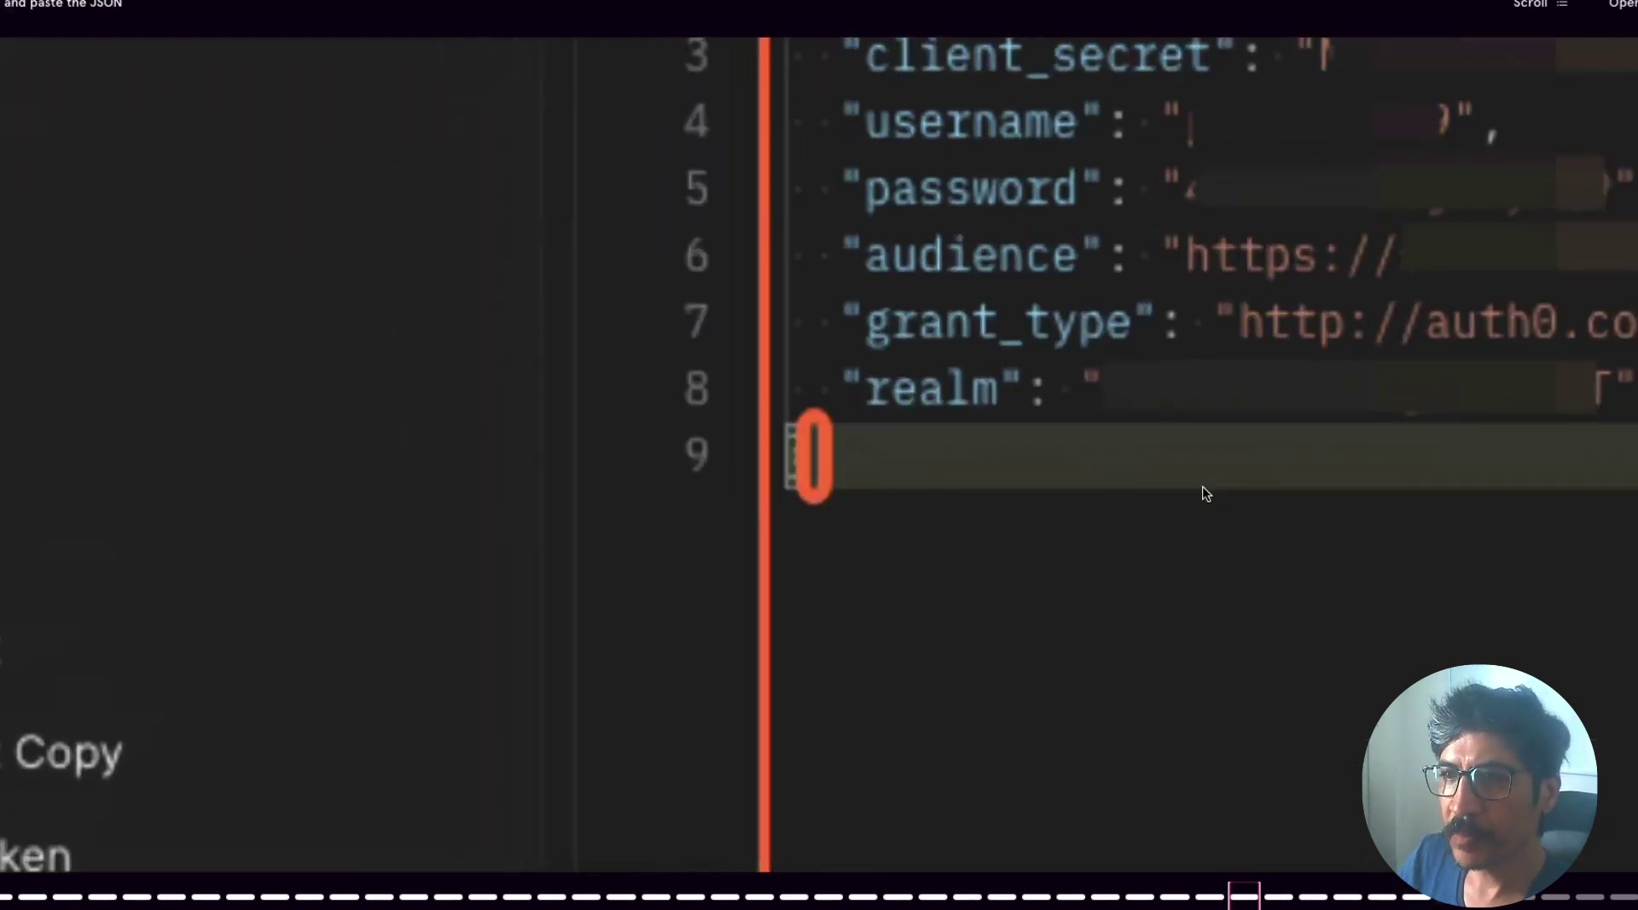
key(Right)
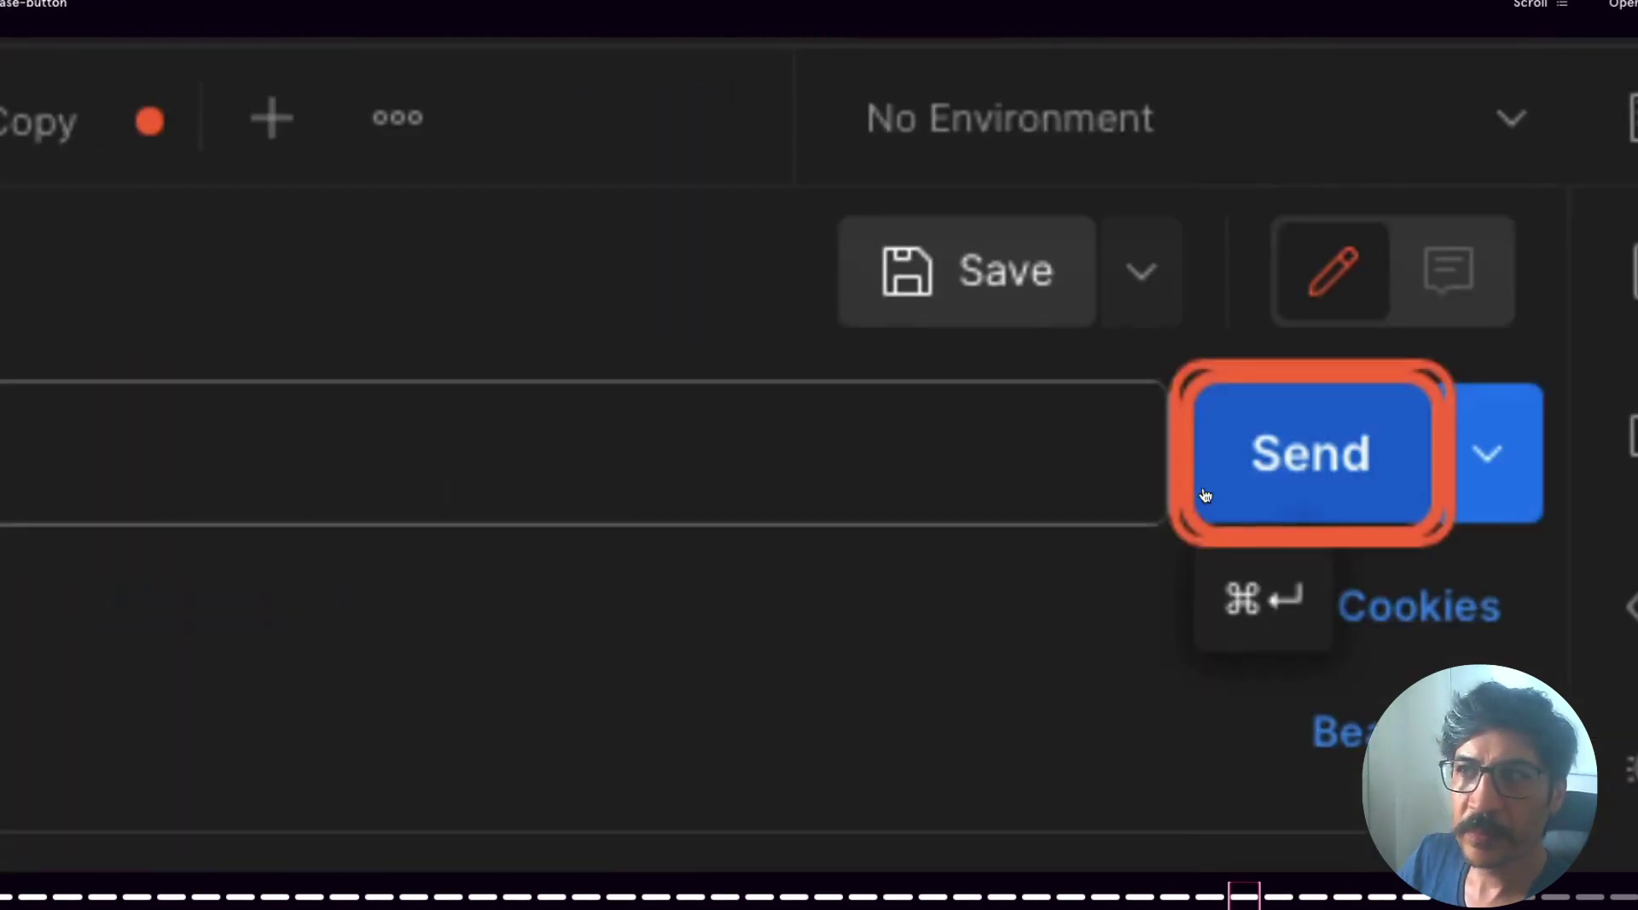
click(1205, 493)
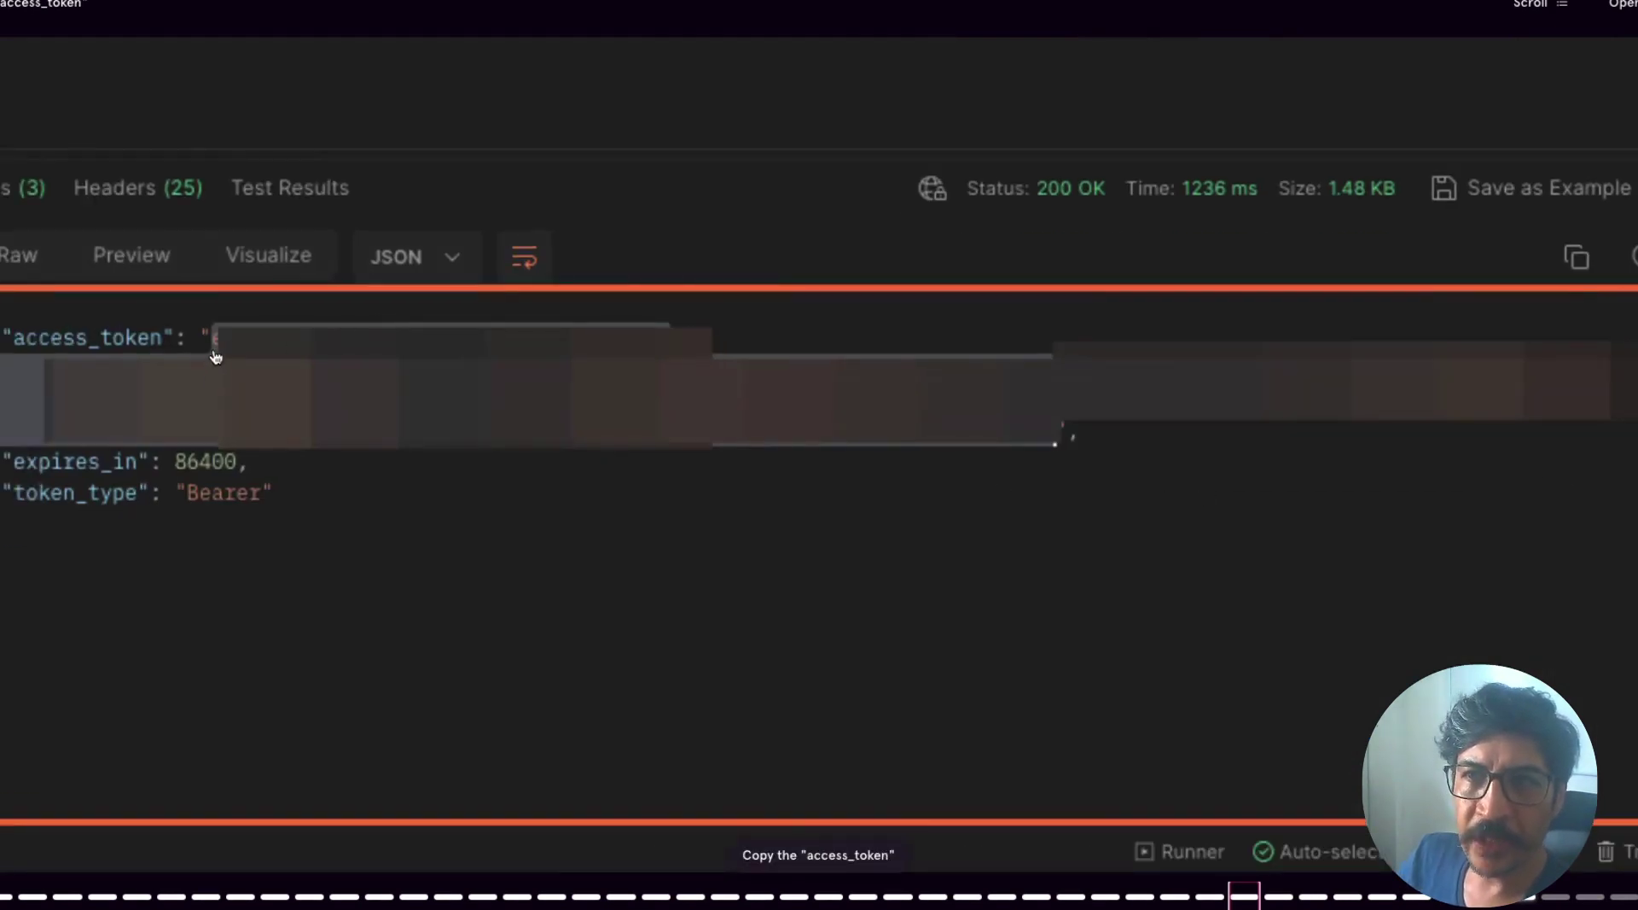
click(470, 404)
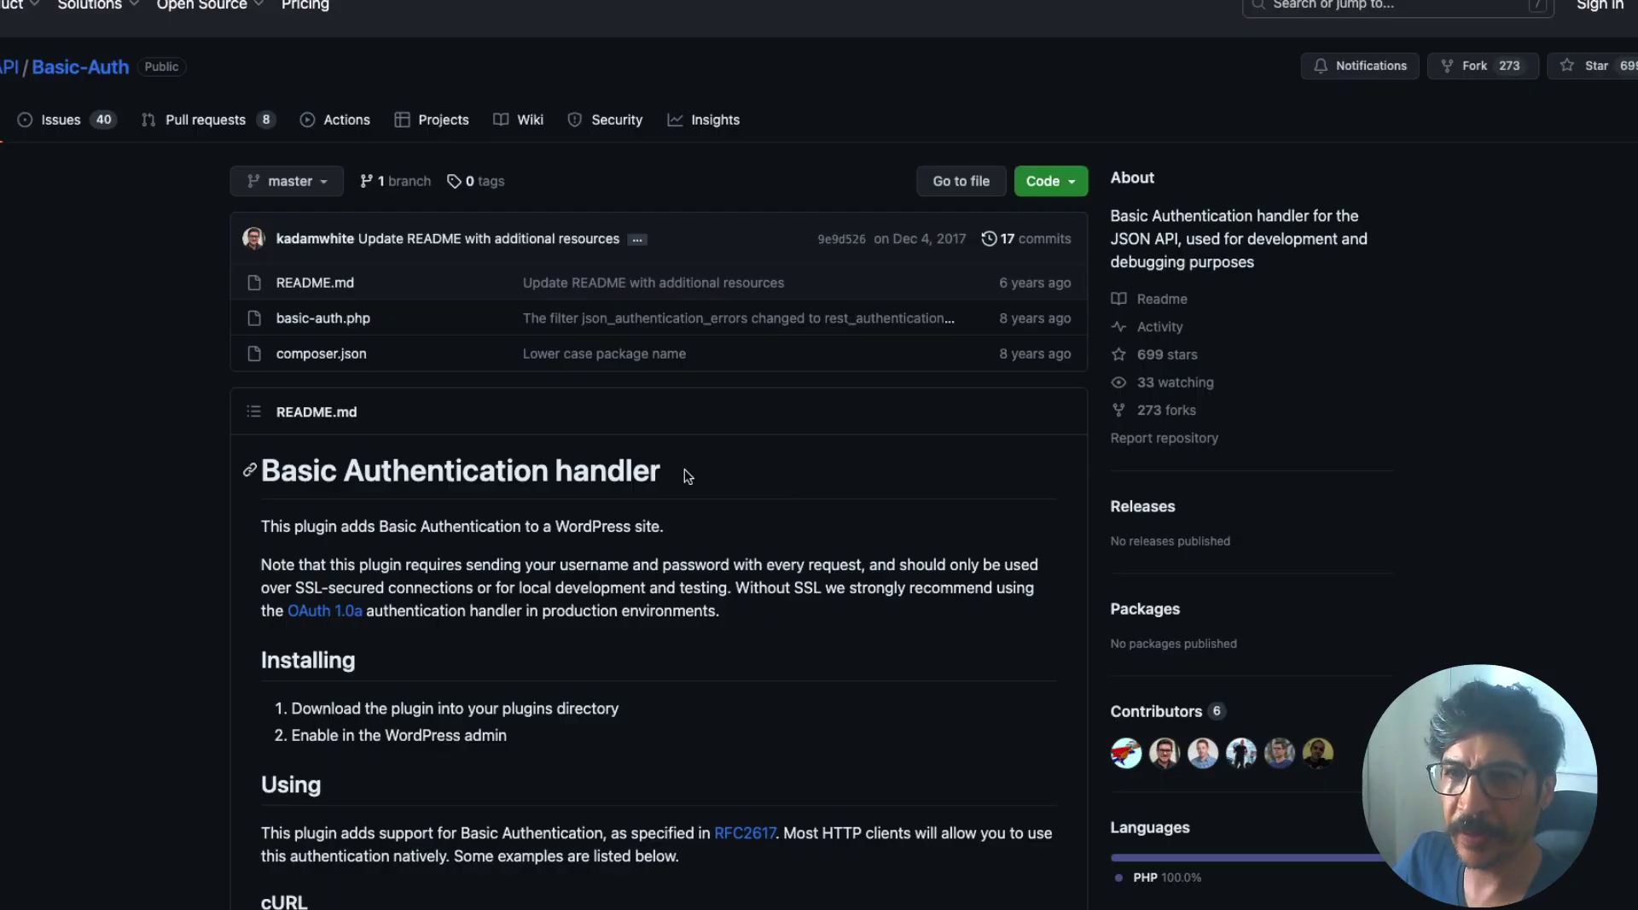
Examine the Basic Authentication handler heading and description in the Basic-Auth repository's README.
double_click(514, 468)
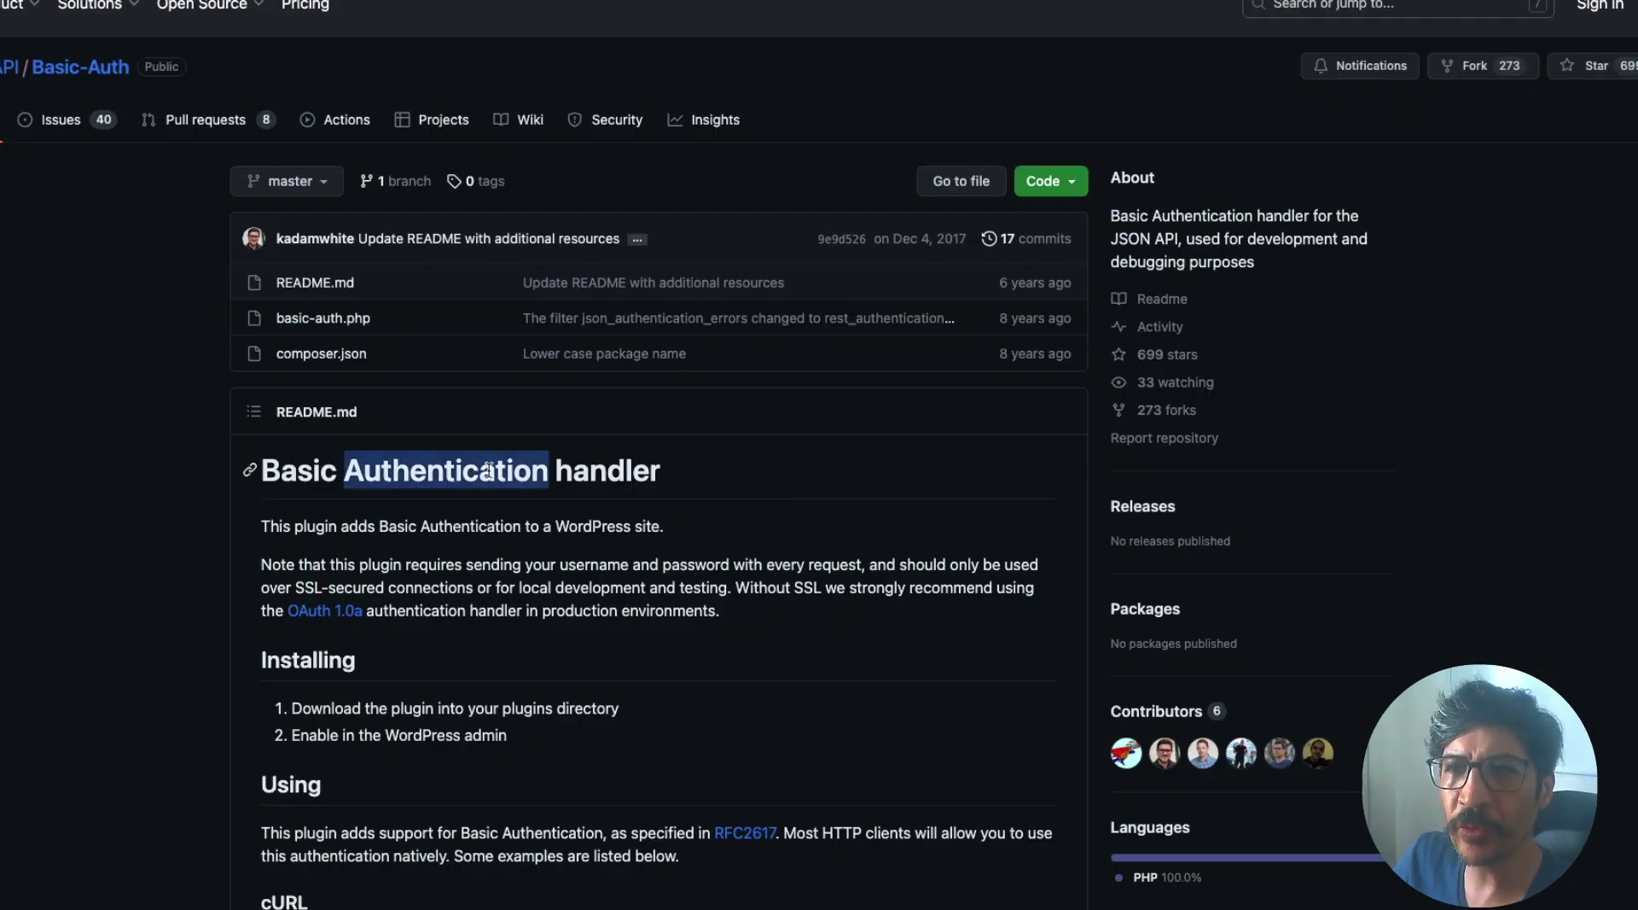
double_click(340, 472)
double_click(325, 480)
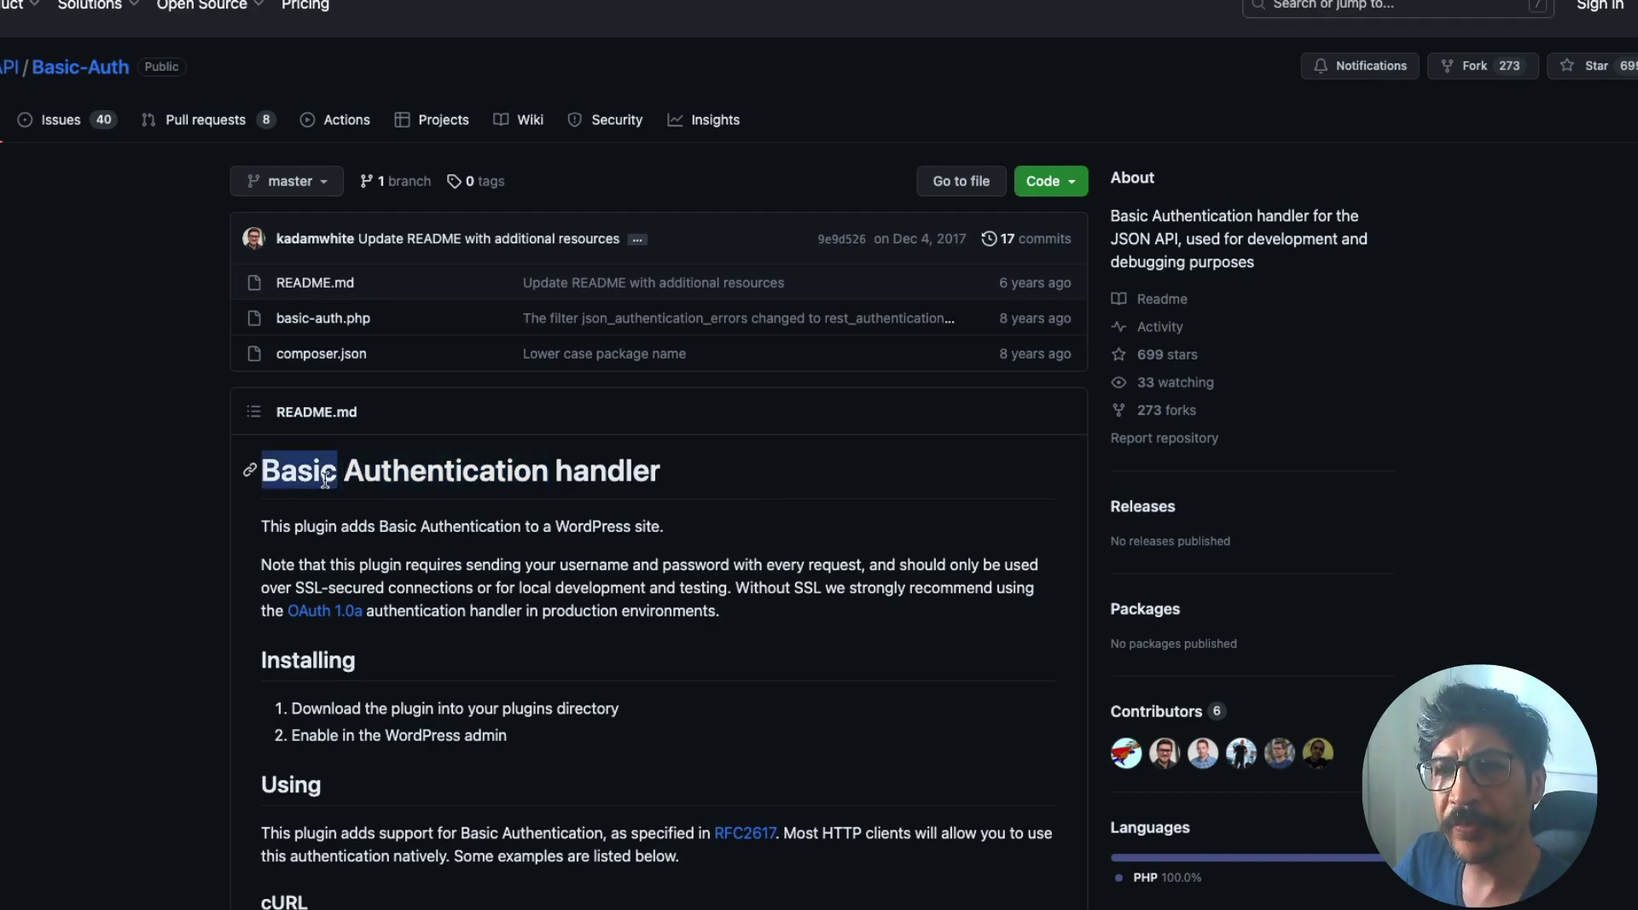
click(494, 466)
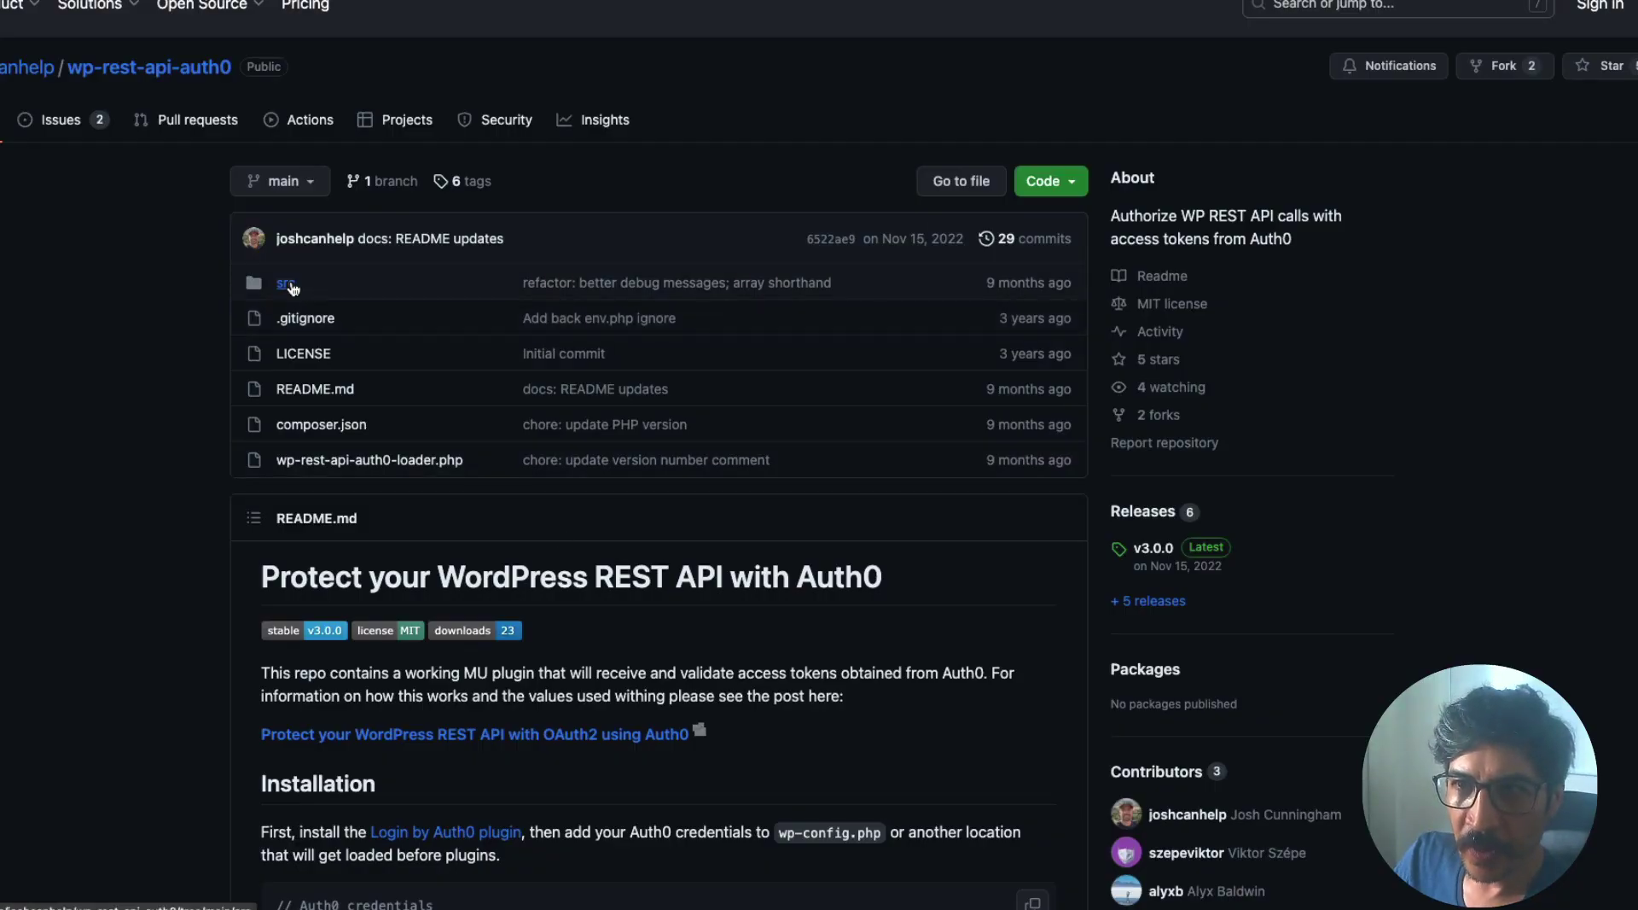
Open wp-rest-api-auth0.php from the src folder of the wp-rest-api-auth0 repository and read its code through to the end.
click(288, 284)
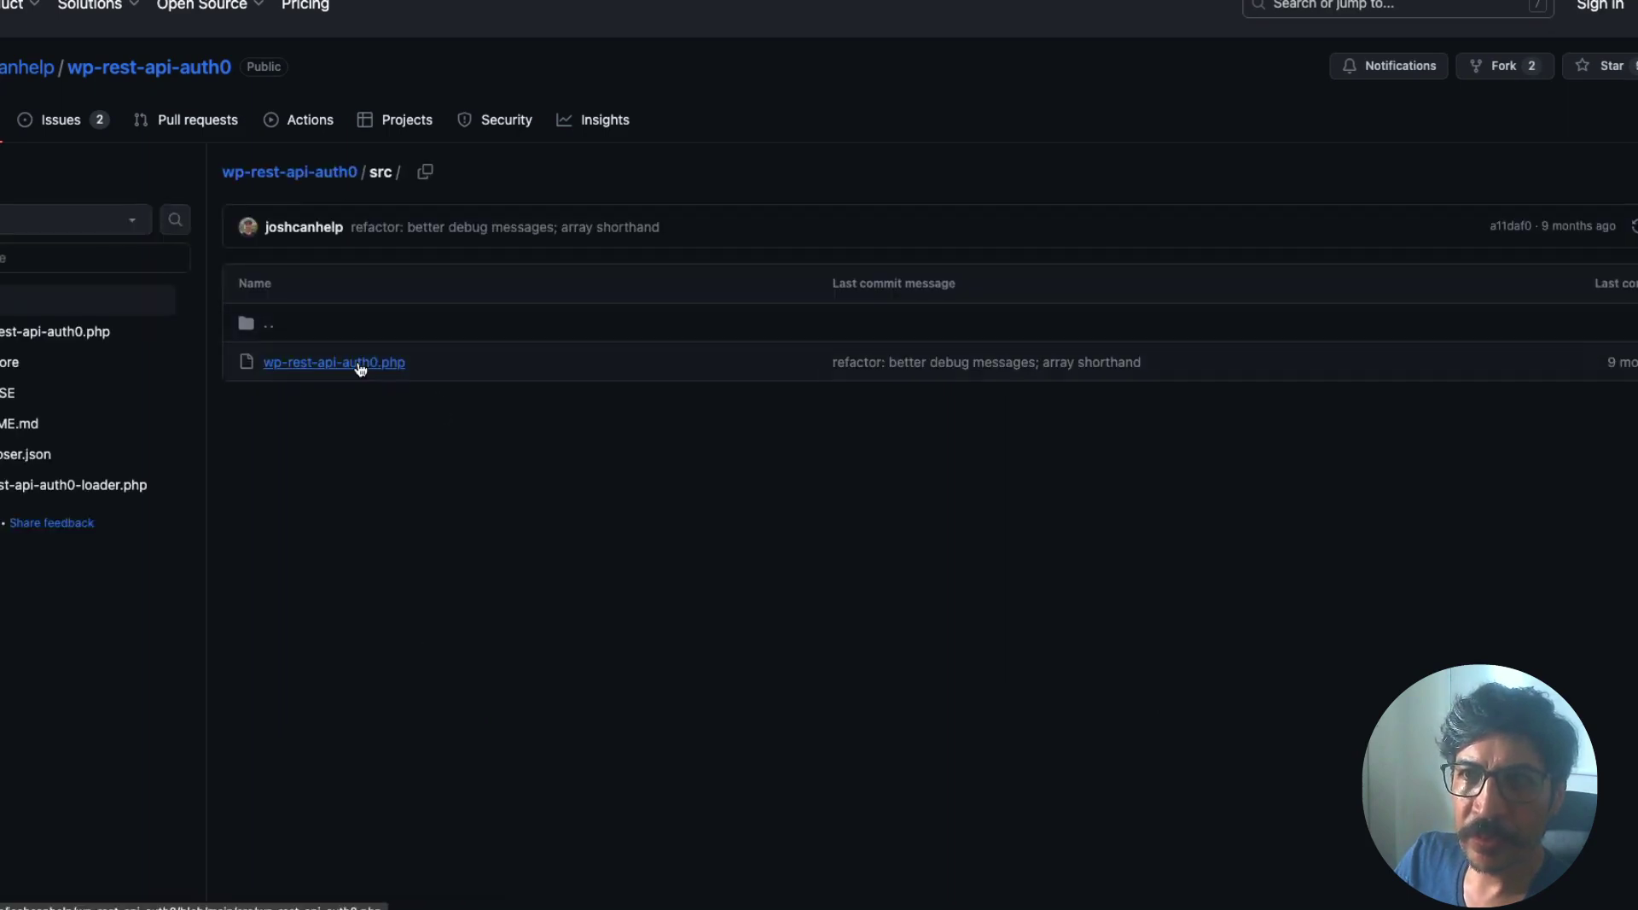
click(358, 364)
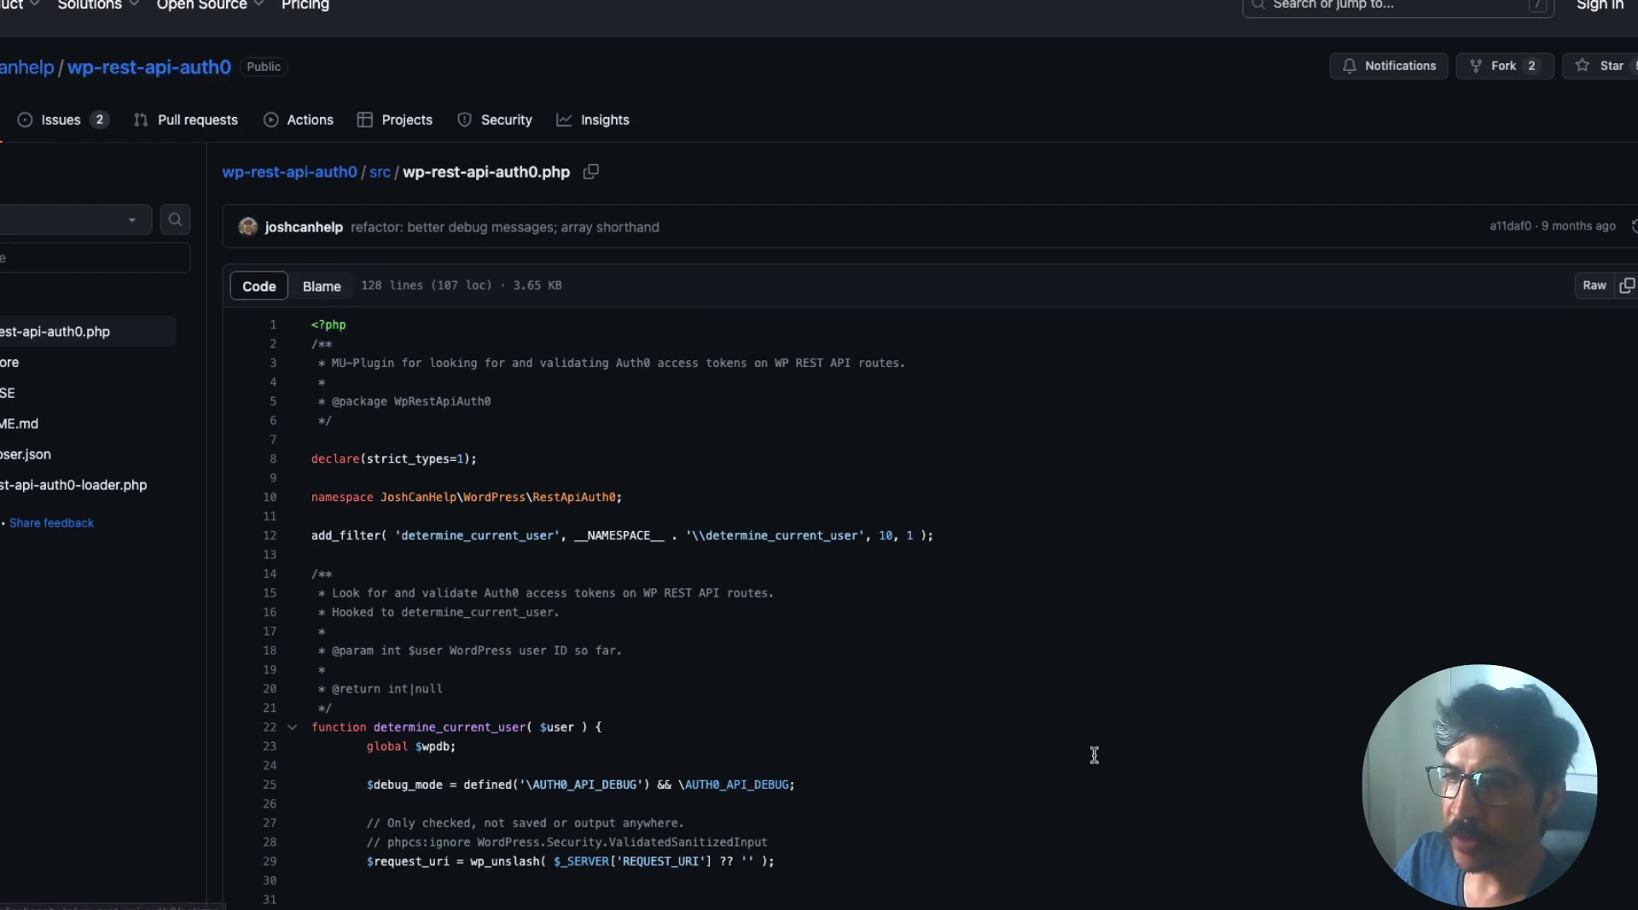
scroll(1094, 755, down, 4)
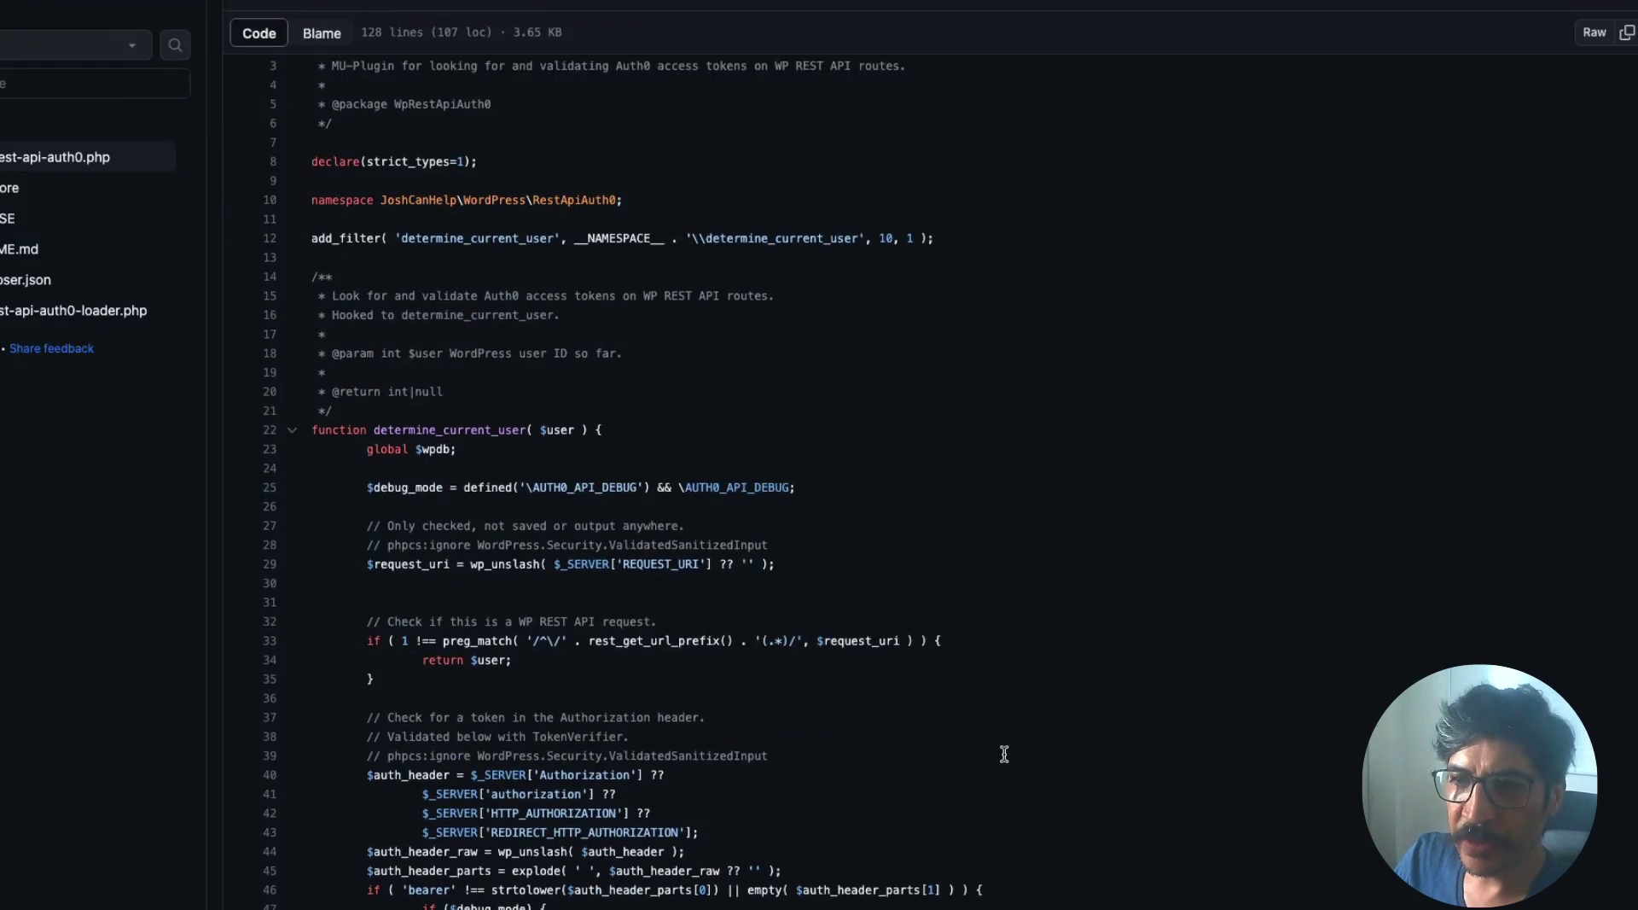
scroll(816, 760, down, 10)
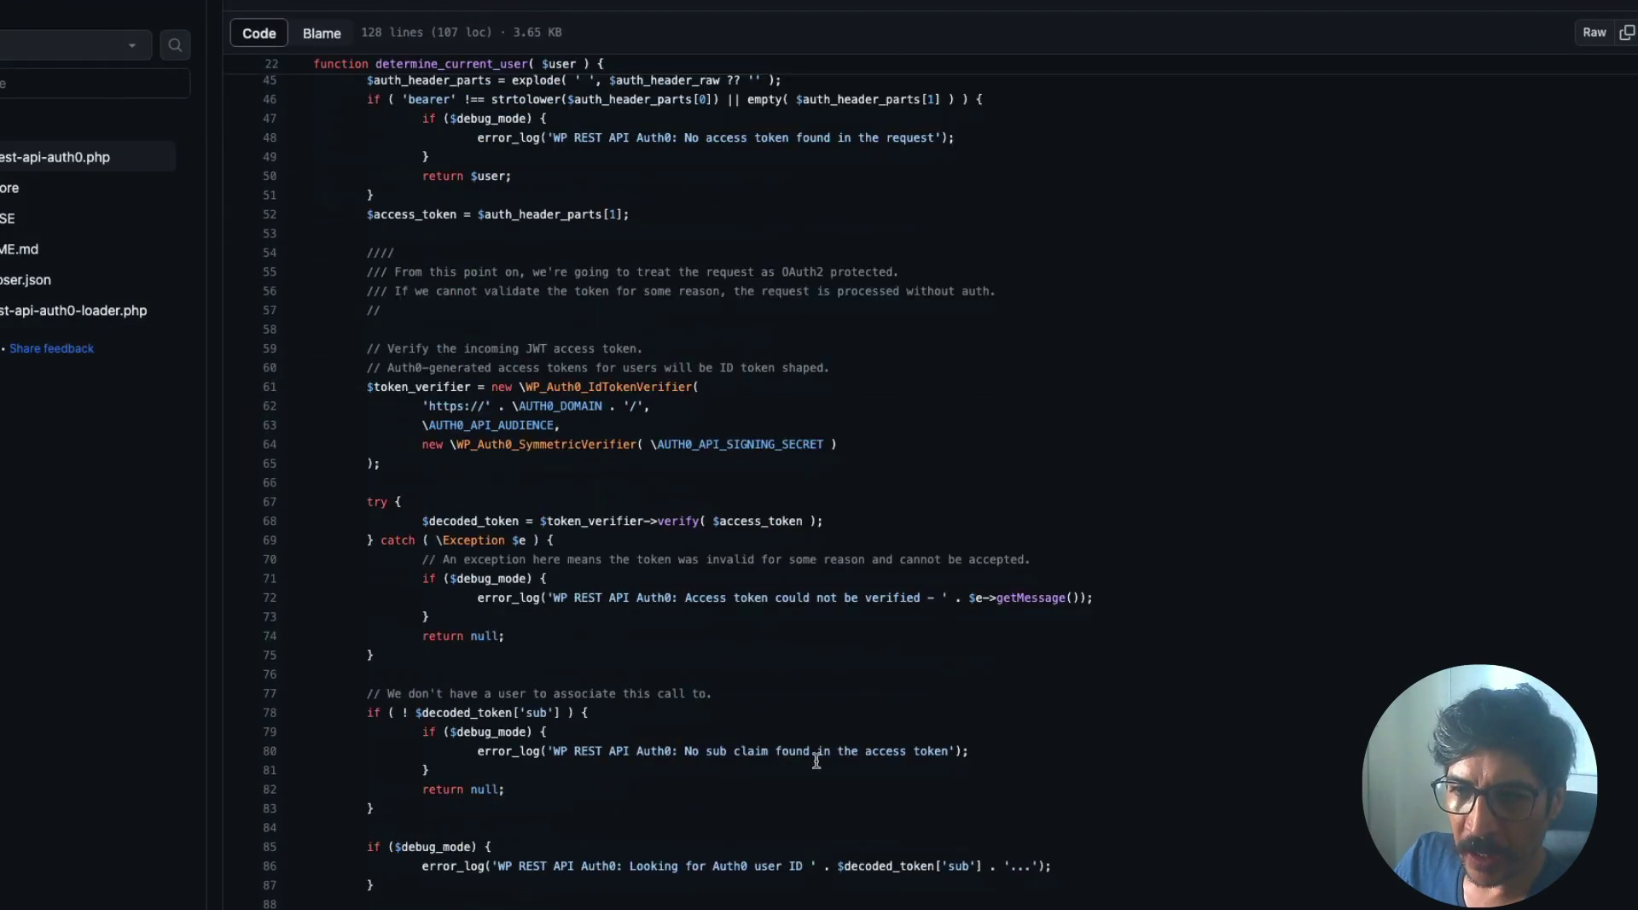
scroll(816, 759, down, 8)
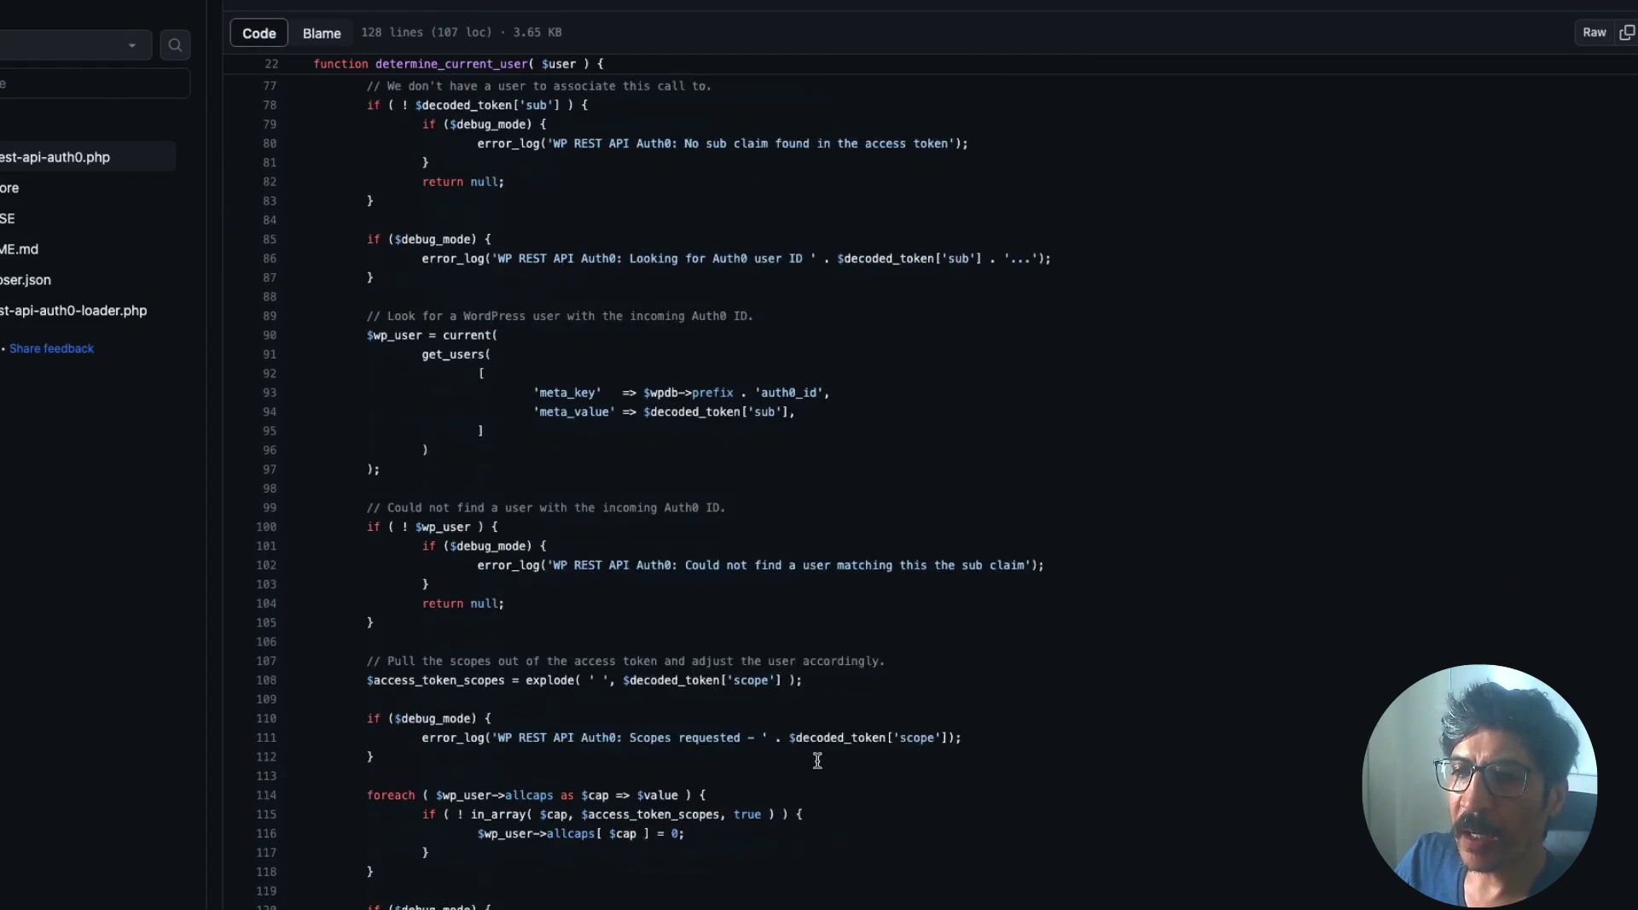
scroll(817, 760, down, 3)
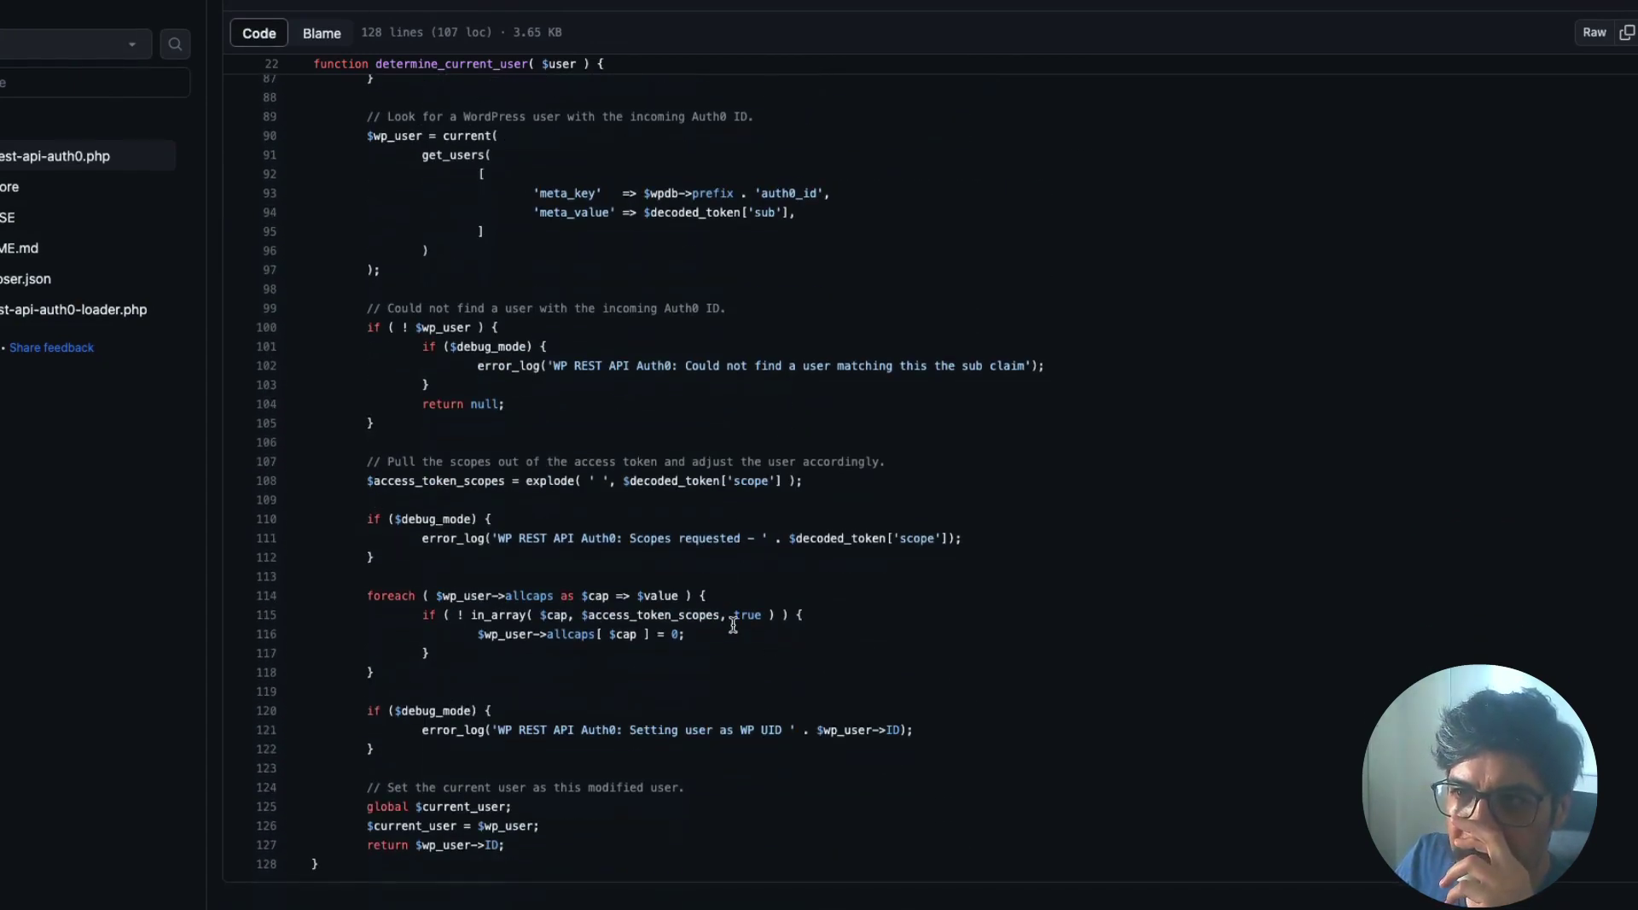
Examine the scope handling on lines 108 to 118, highlighting the code block and the 'scope' references on lines 108 and 111.
click(769, 481)
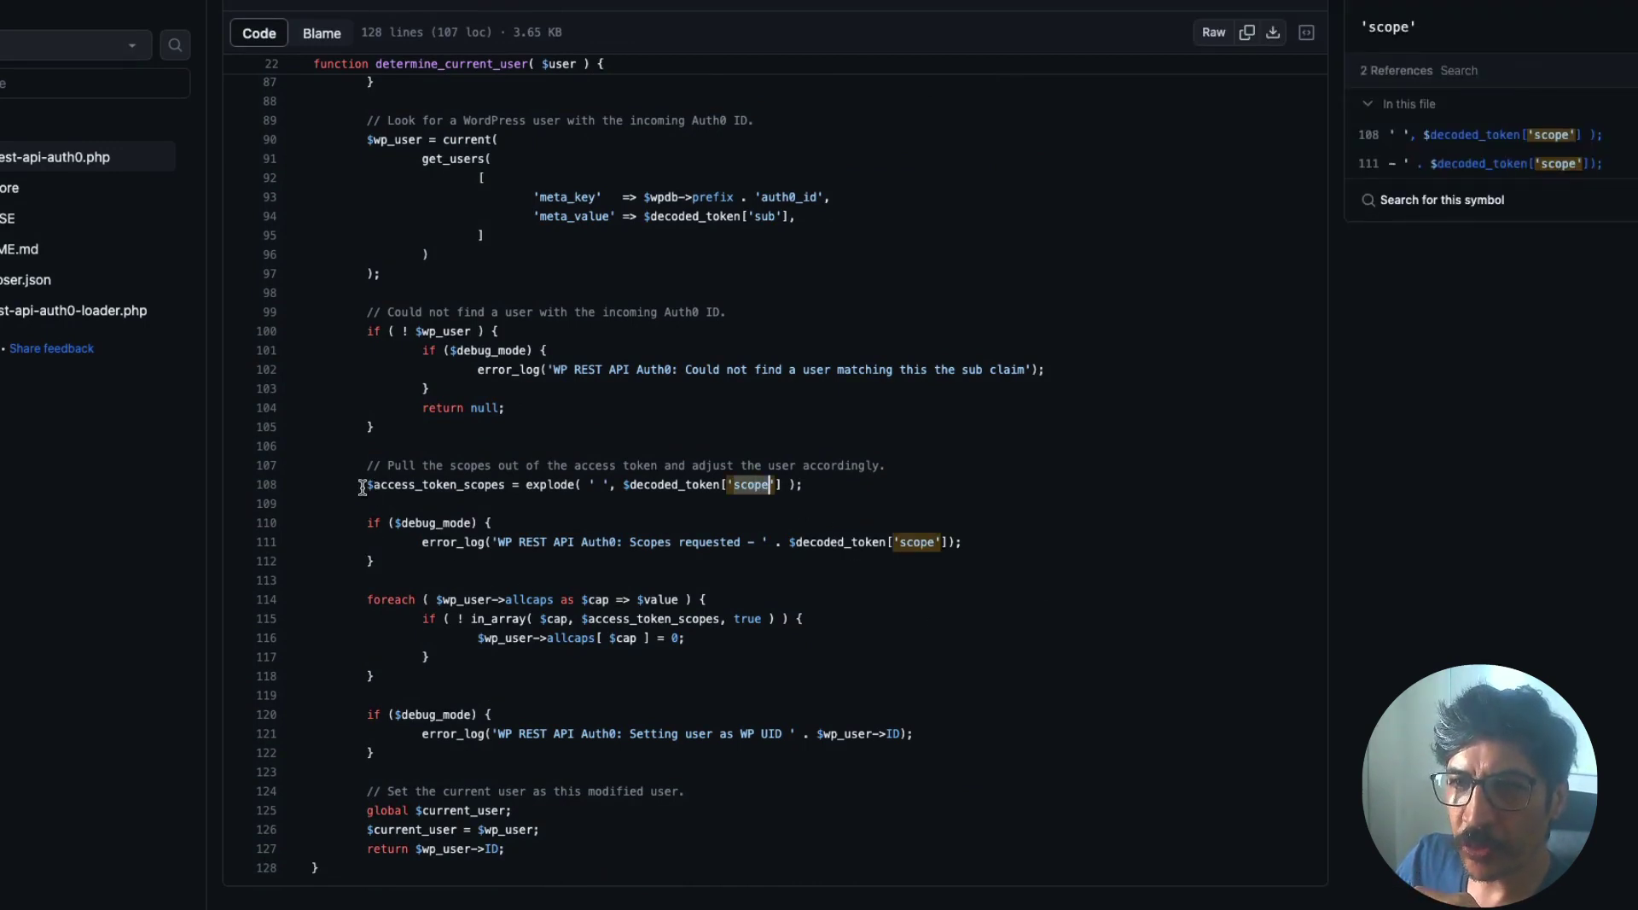
drag(361, 487, 632, 668)
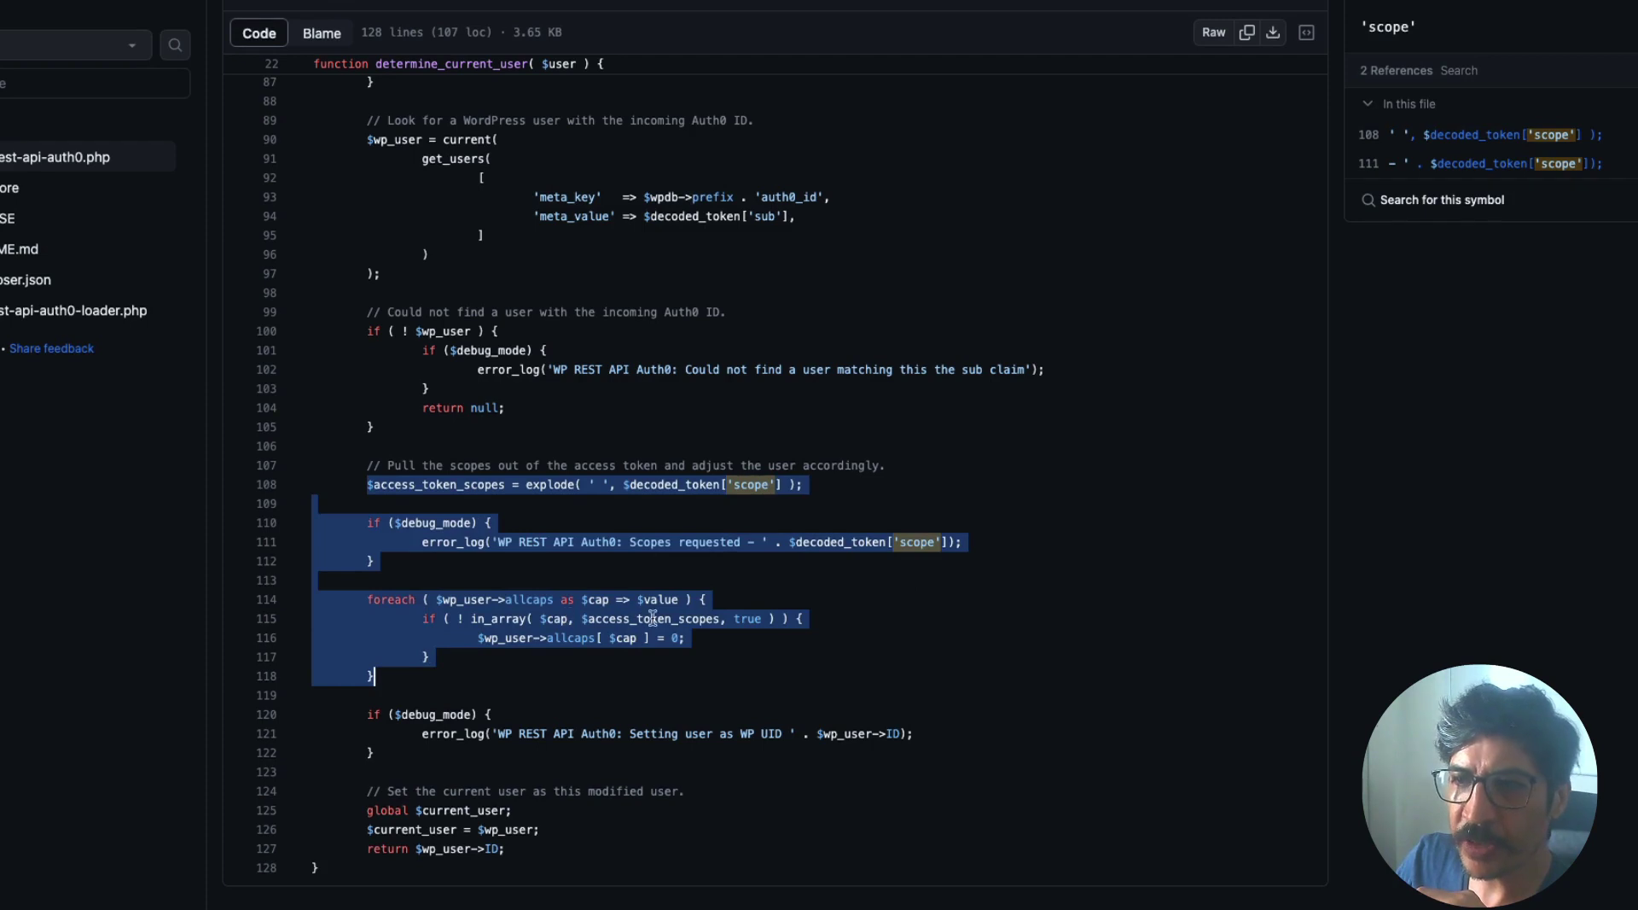
click(367, 486)
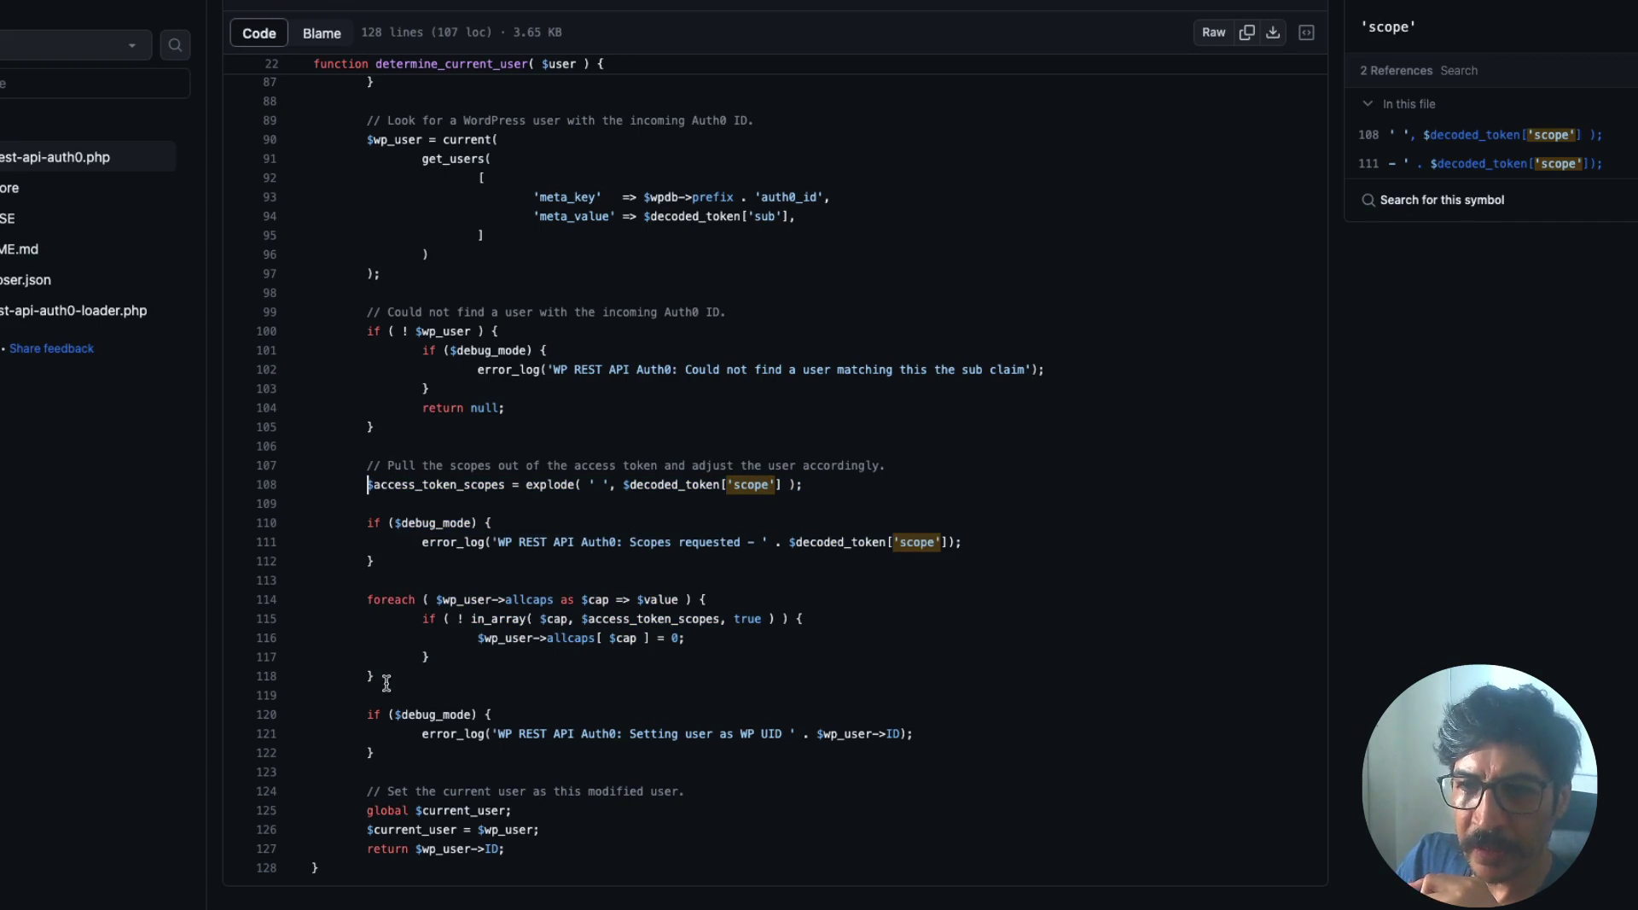
click(459, 671)
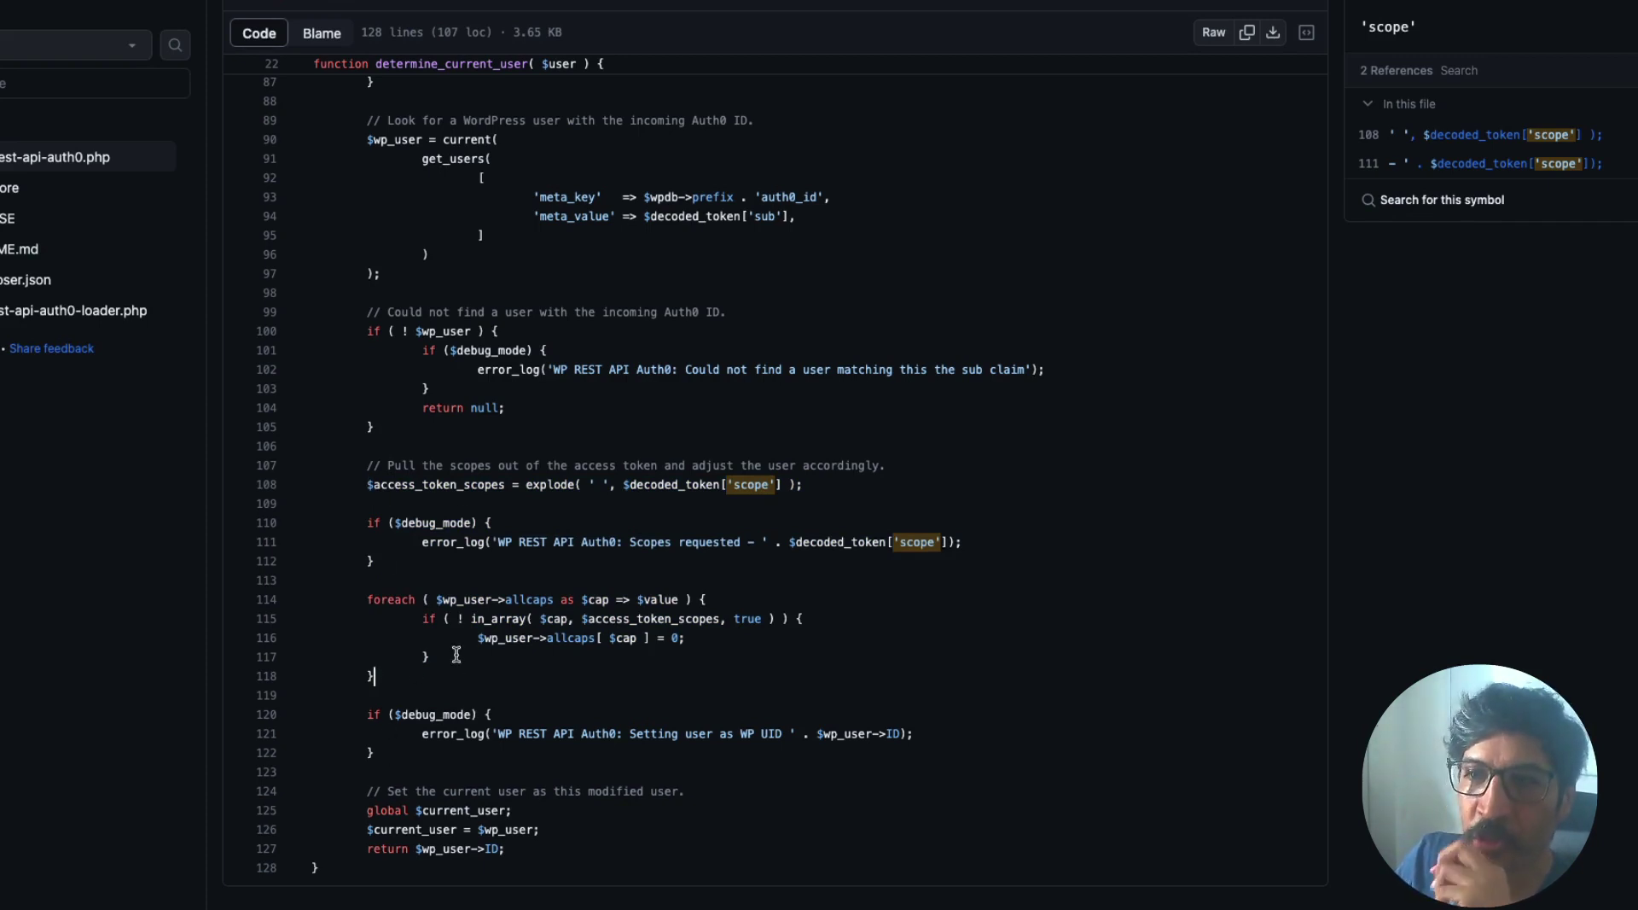
double_click(753, 485)
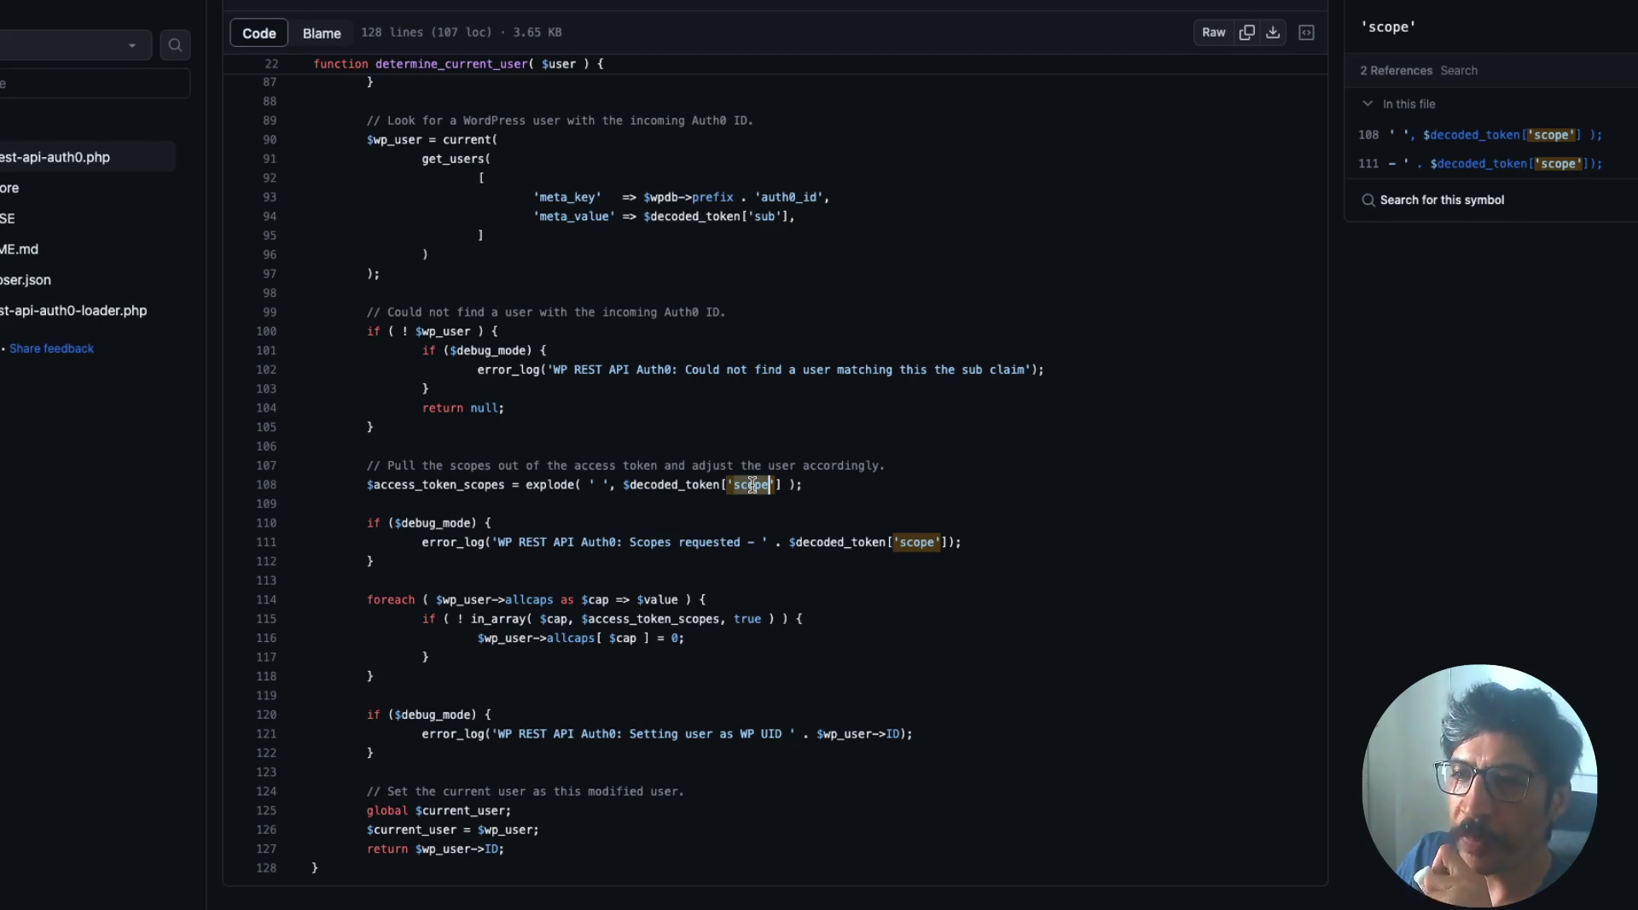
double_click(906, 542)
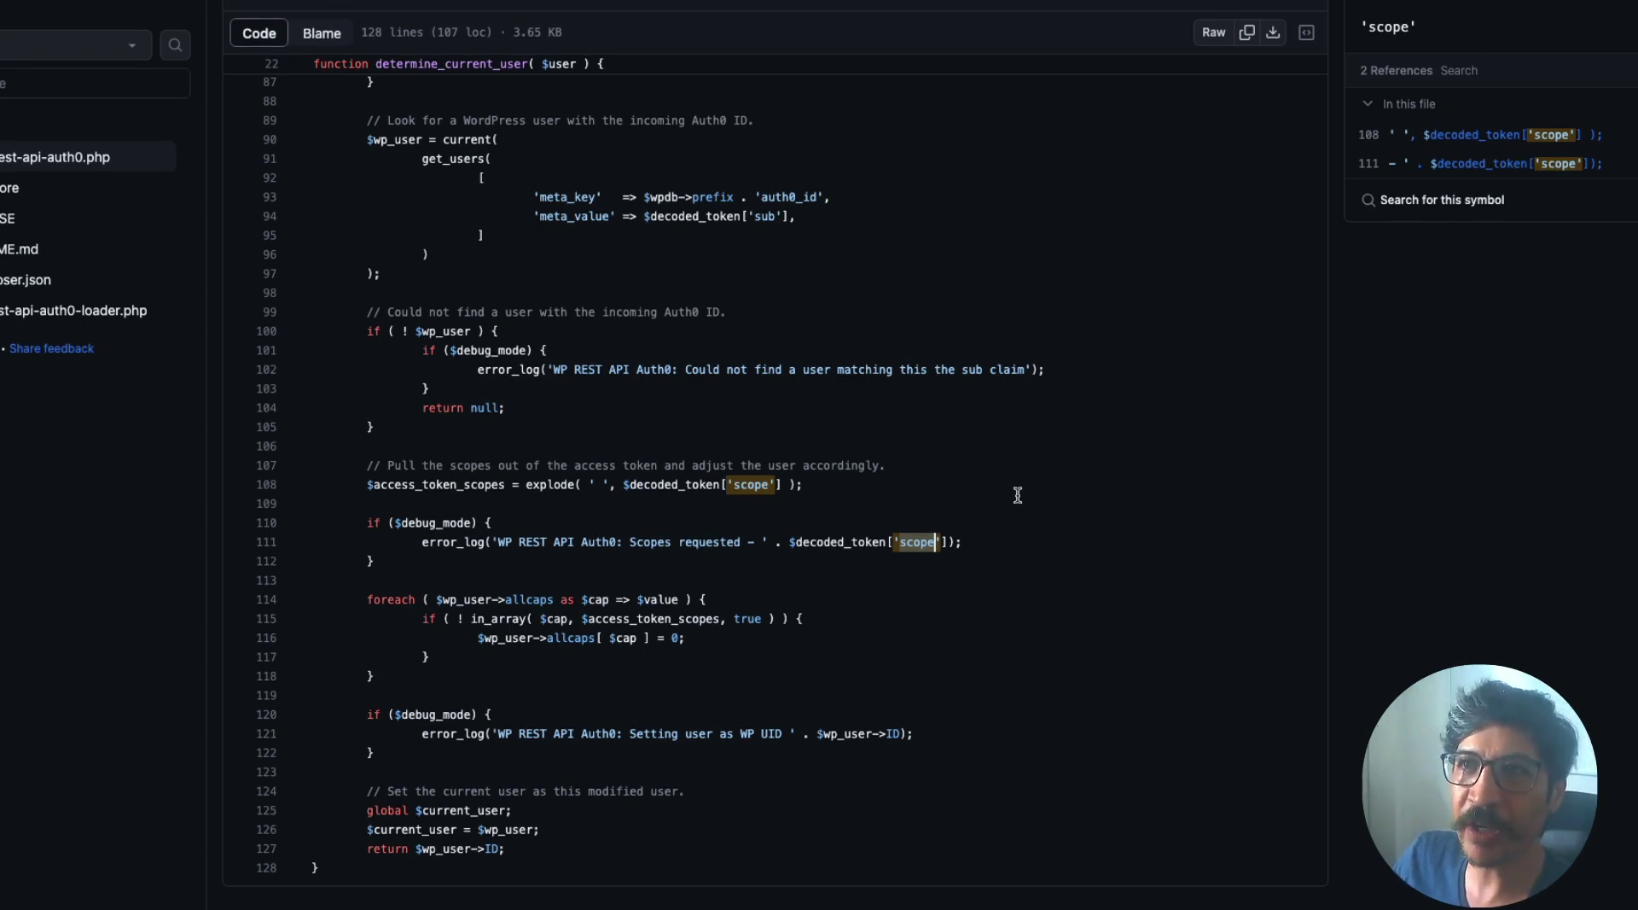
click(751, 483)
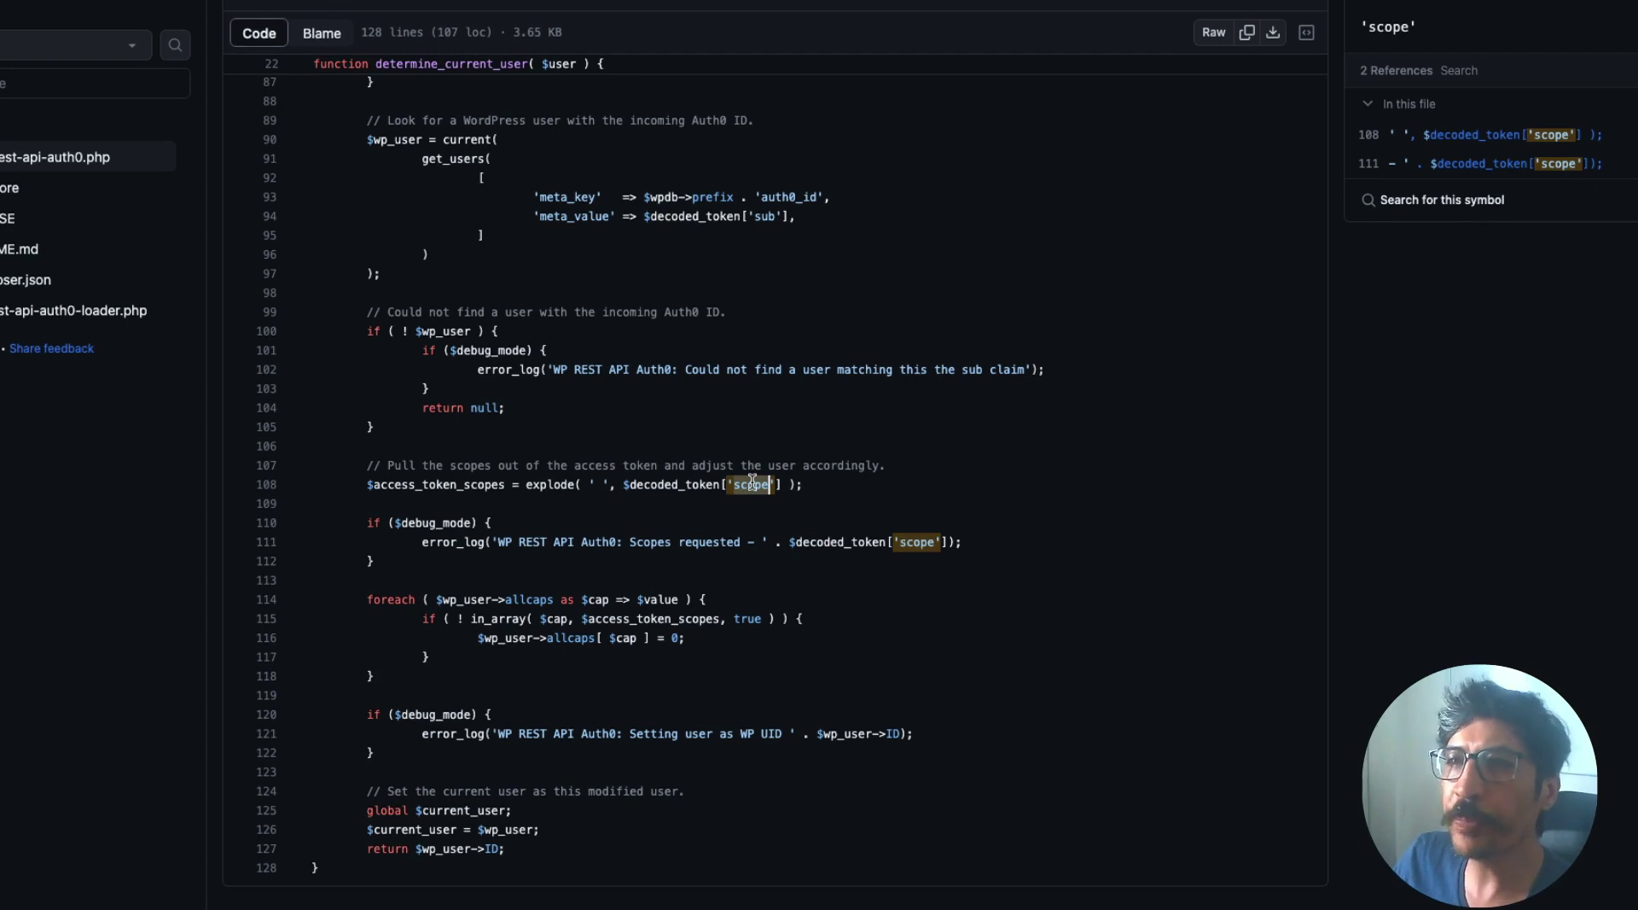
click(937, 543)
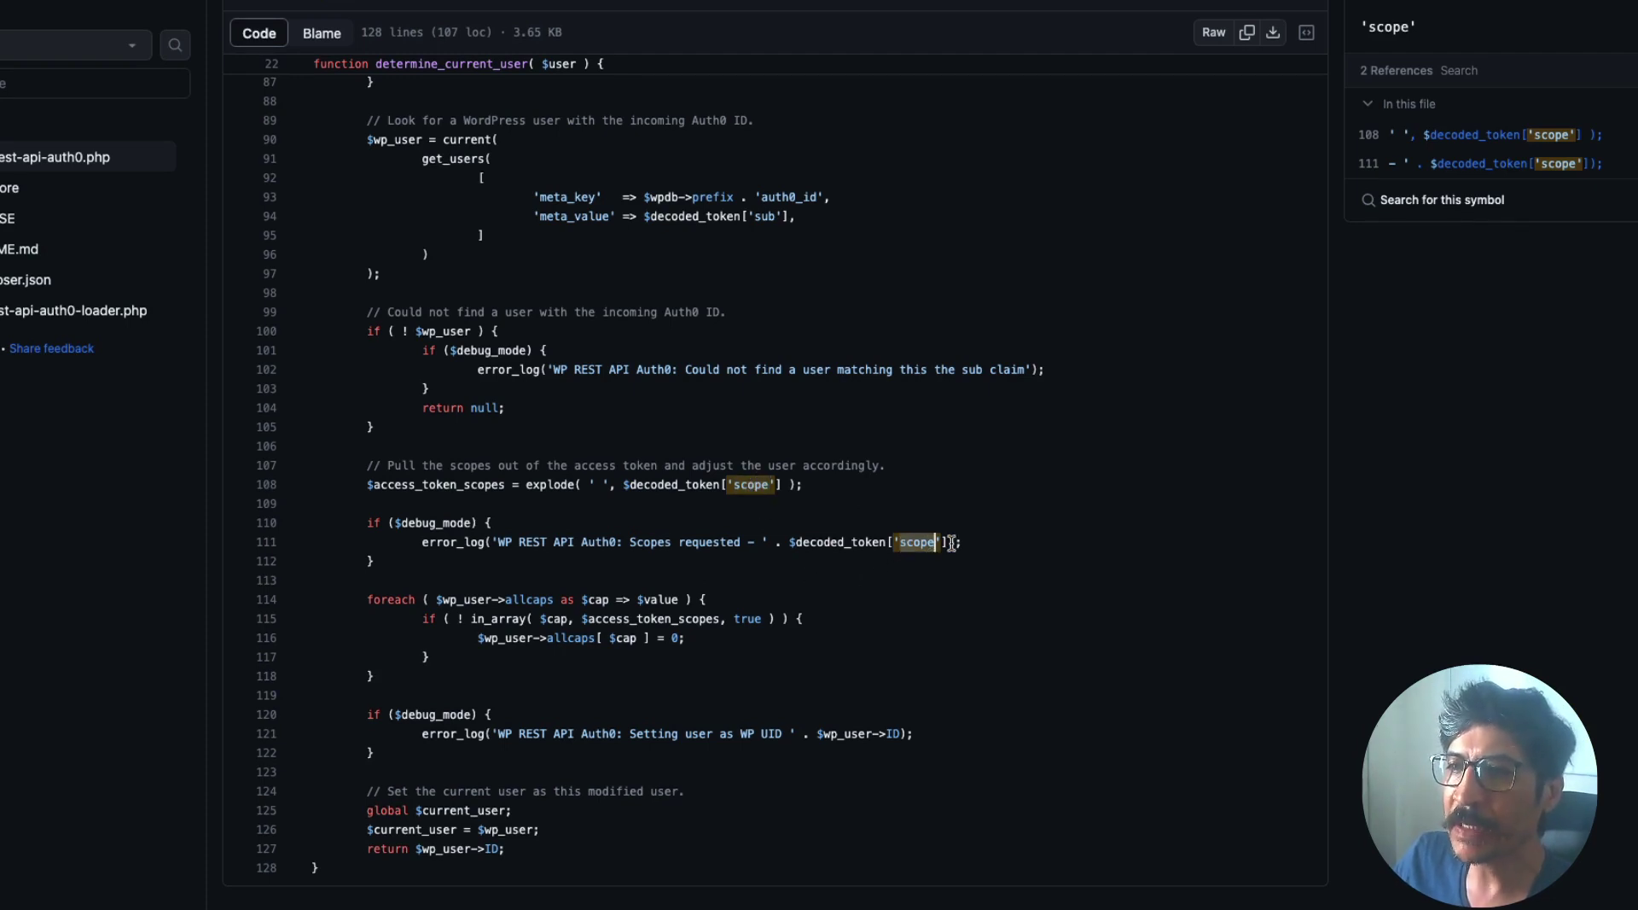